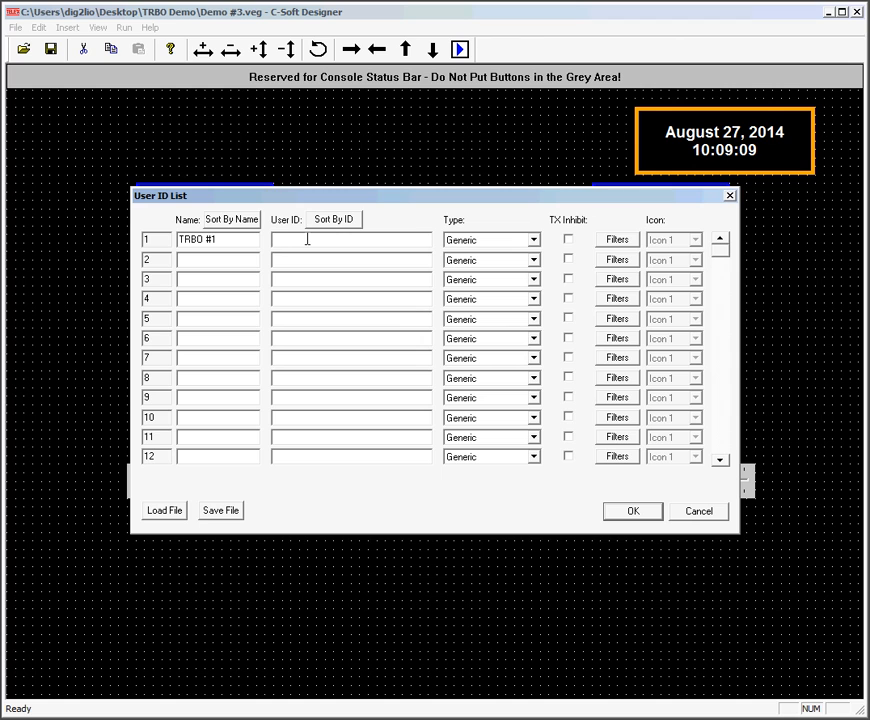
# Step: Enter user ID 1330 for TRBO #1 and name the users in rows 2 and 3 TRBO #2 and TRBO #3
pyautogui.click(307, 239)
pyautogui.write('1330')
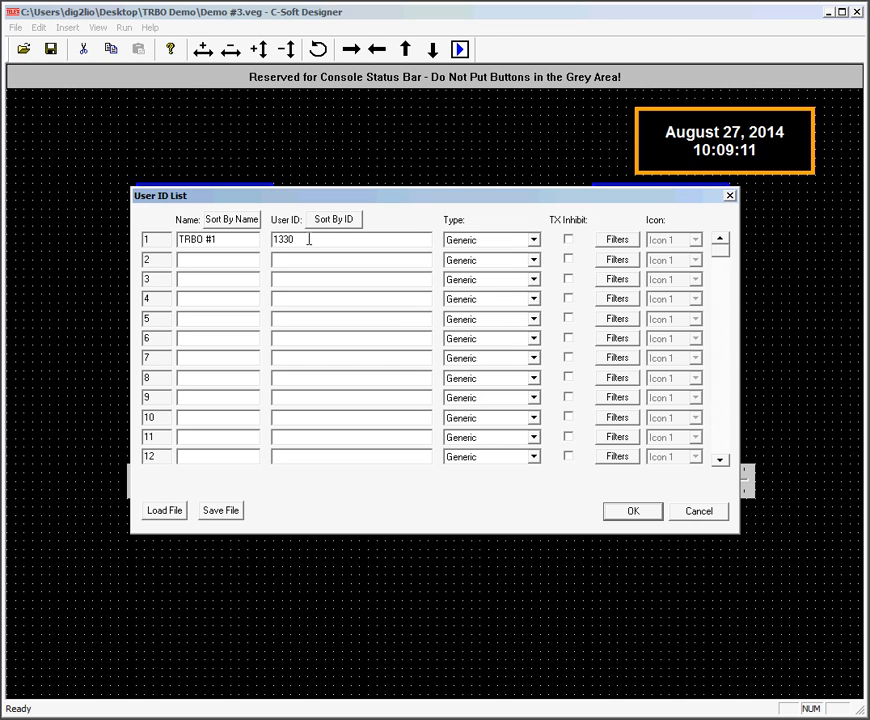
pyautogui.click(210, 262)
pyautogui.write('TRBO #1')
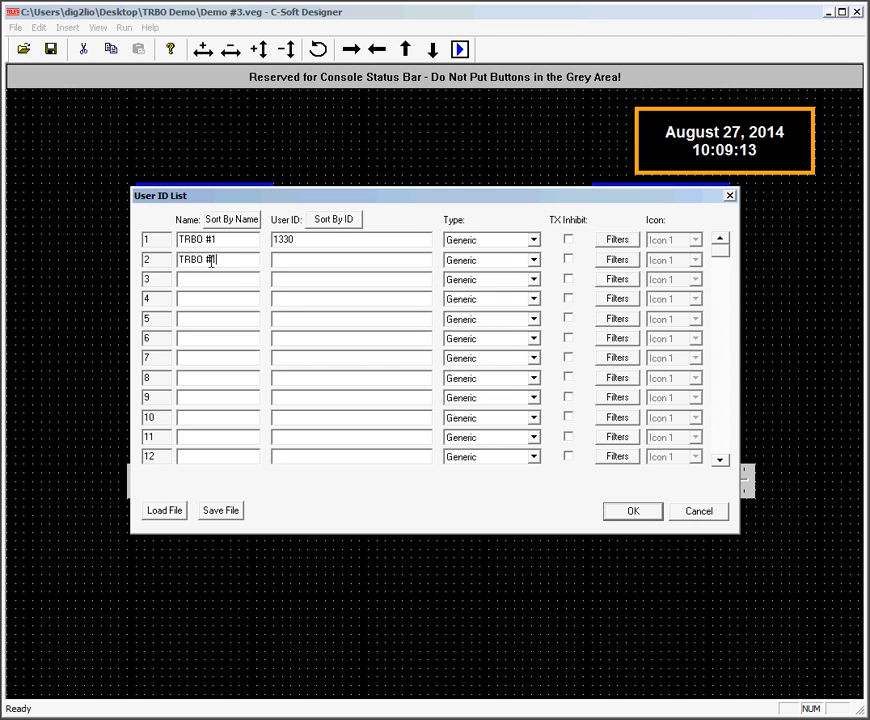
pyautogui.click(218, 277)
pyautogui.write('TRBO #1')
pyautogui.press('BackSpace')
pyautogui.write('2')
# Step: Set the user IDs of TRBO #1, TRBO #2 and TRBO #3 to 1331, 1332 and 1333
pyautogui.write('133')
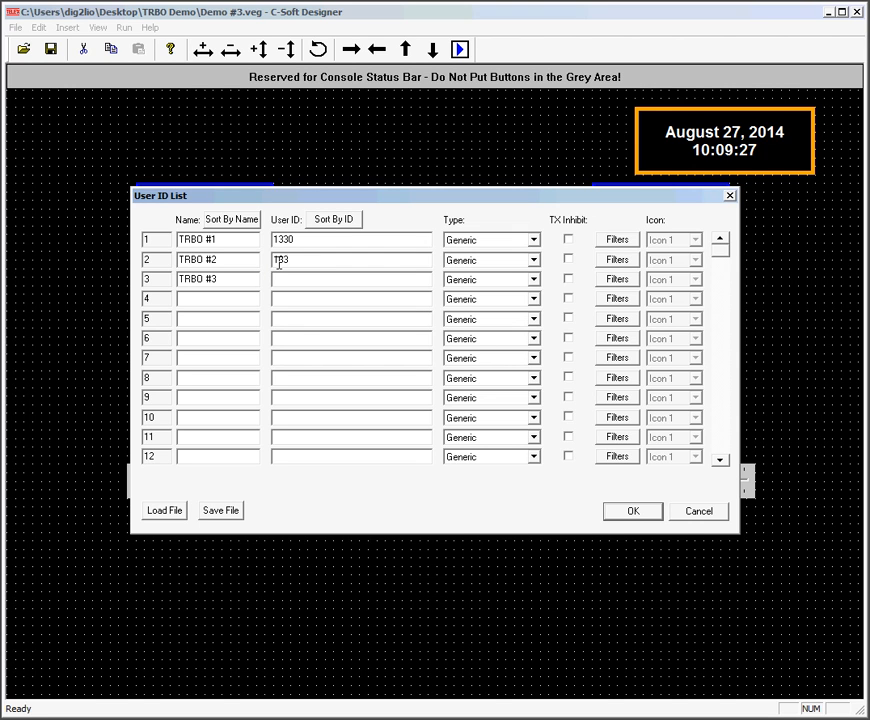
pyautogui.write('2')
pyautogui.click(280, 282)
pyautogui.press('BackSpace')
# Step: Set the type of all three TRBO users to MOTOTRBO
pyautogui.click(522, 242)
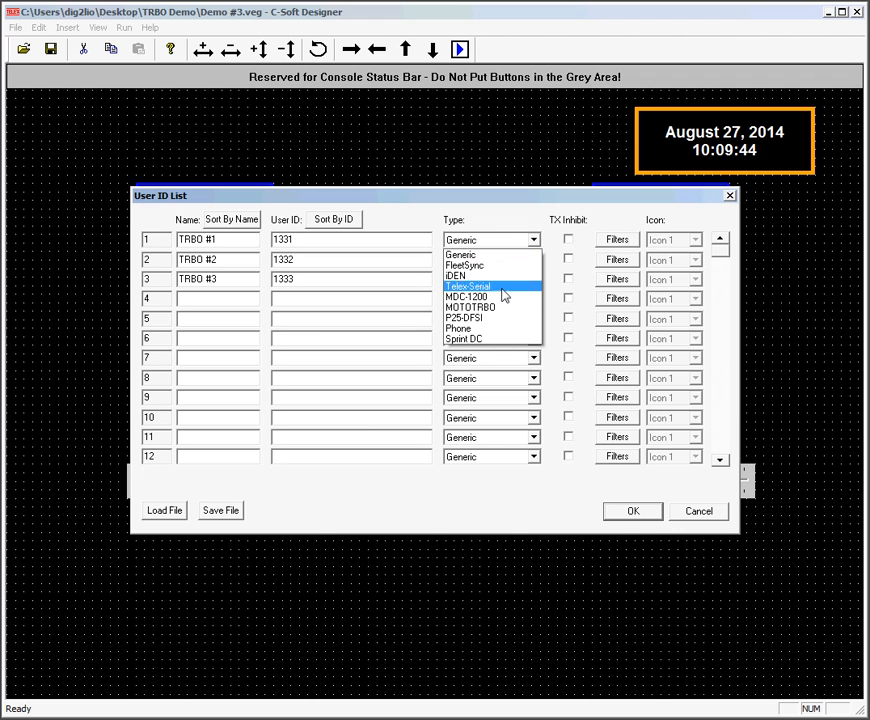
pyautogui.click(499, 308)
pyautogui.click(518, 262)
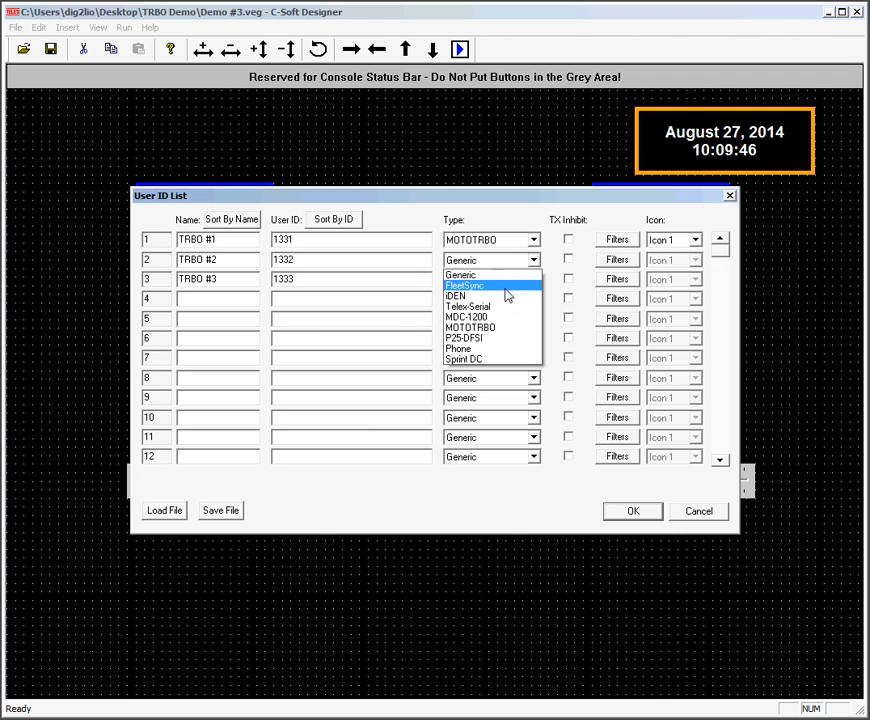
pyautogui.click(506, 330)
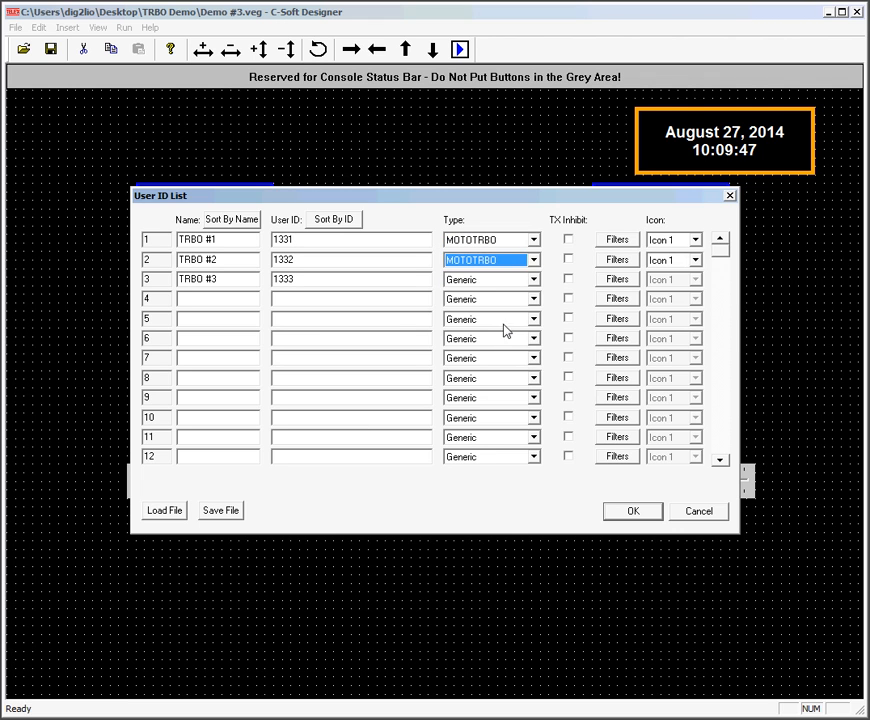
pyautogui.click(528, 281)
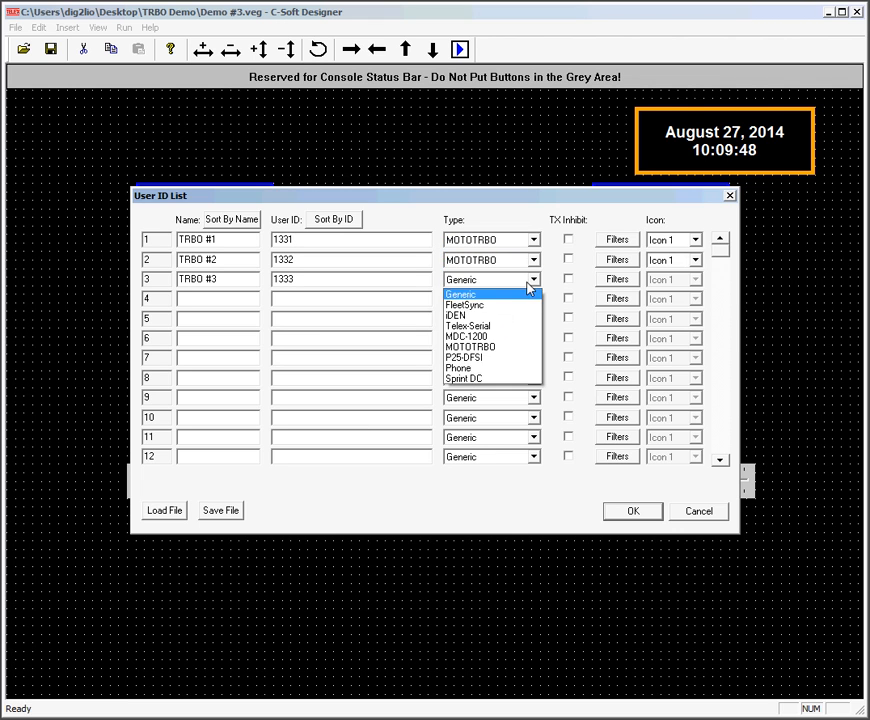
pyautogui.click(517, 347)
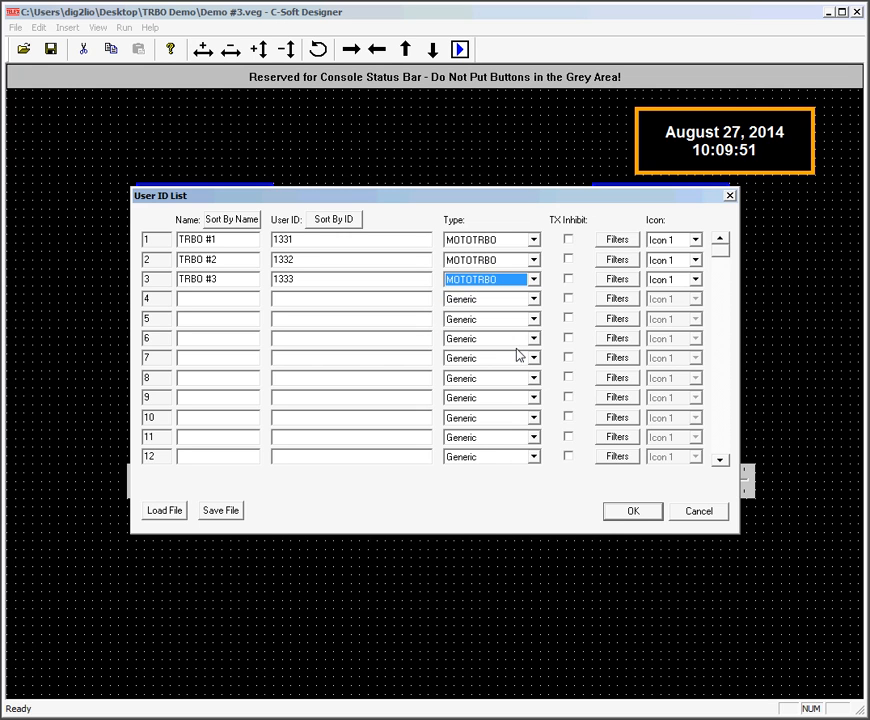
# Step: Assign Icon 2 to TRBO #2 and Icon 3 to TRBO #3, and accept the user ID list
pyautogui.click(696, 259)
pyautogui.click(696, 288)
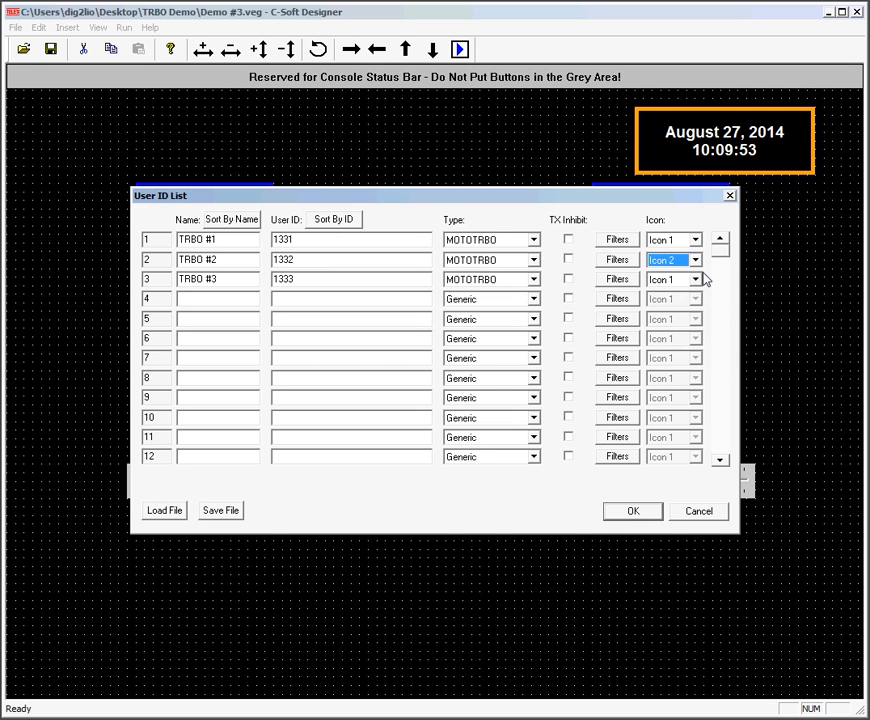
pyautogui.click(696, 280)
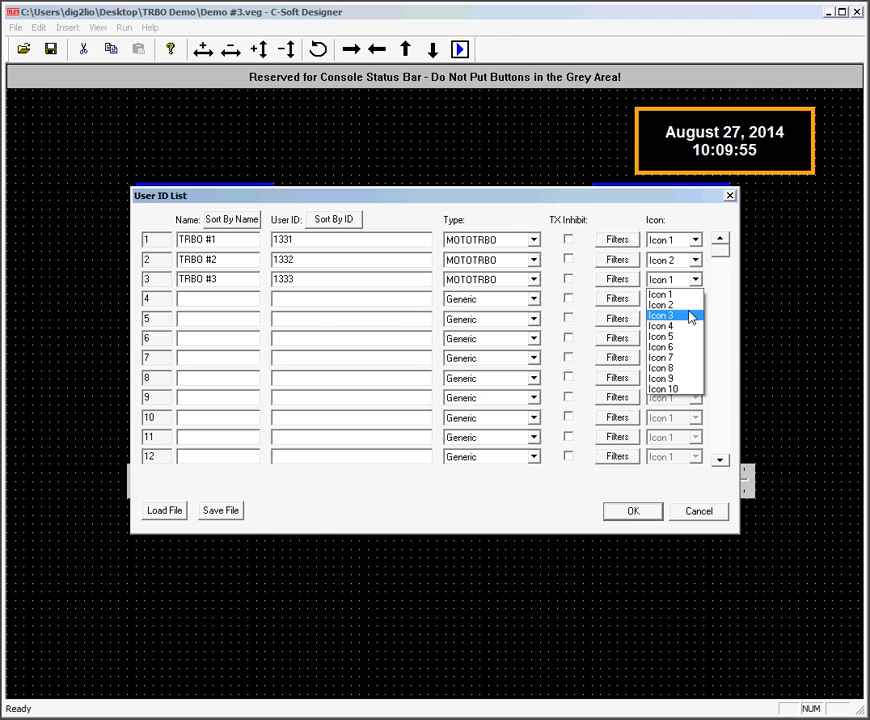
pyautogui.click(690, 316)
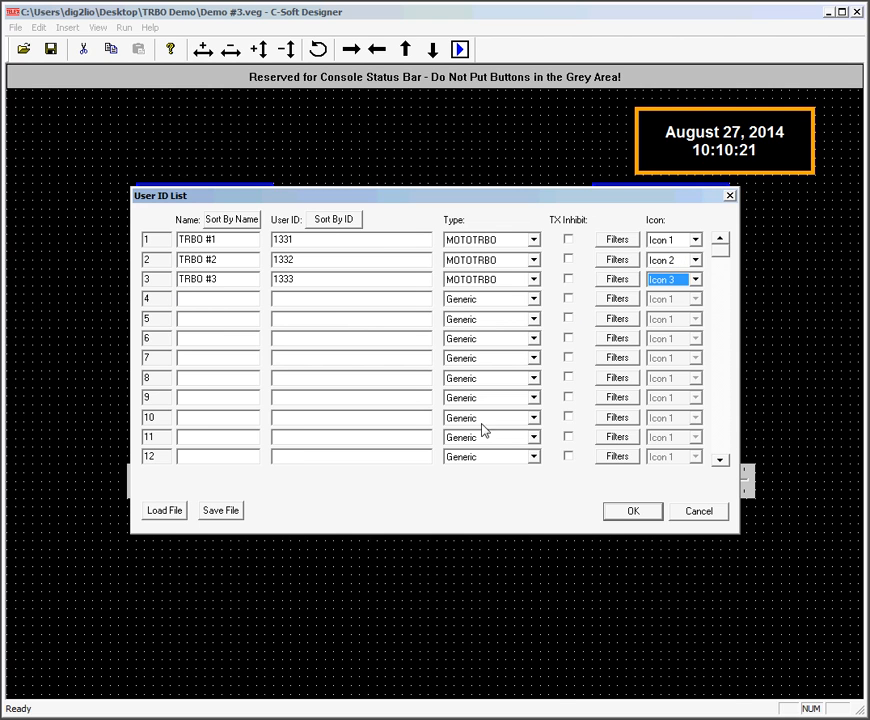
pyautogui.click(634, 512)
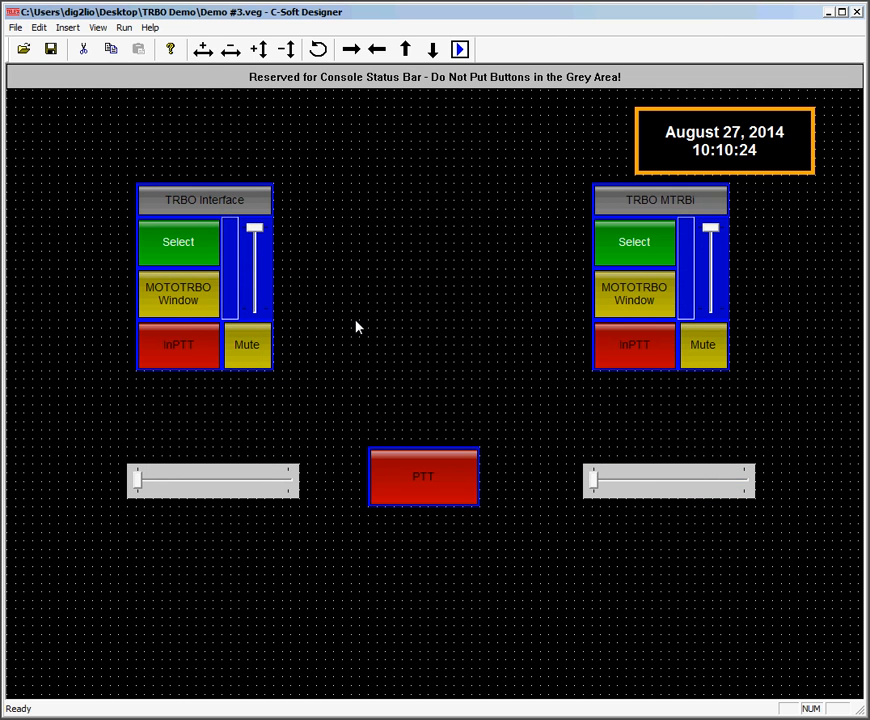
# Step: Open the group ID list and add Group 200 with group ID 200 and type MOTOTRBO
pyautogui.click(40, 27)
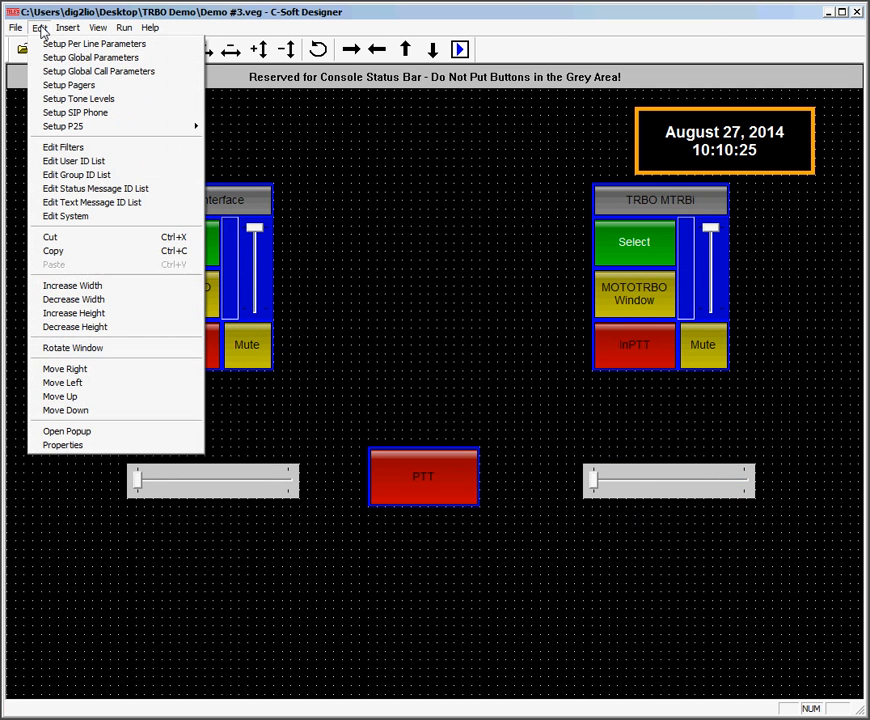
pyautogui.click(68, 175)
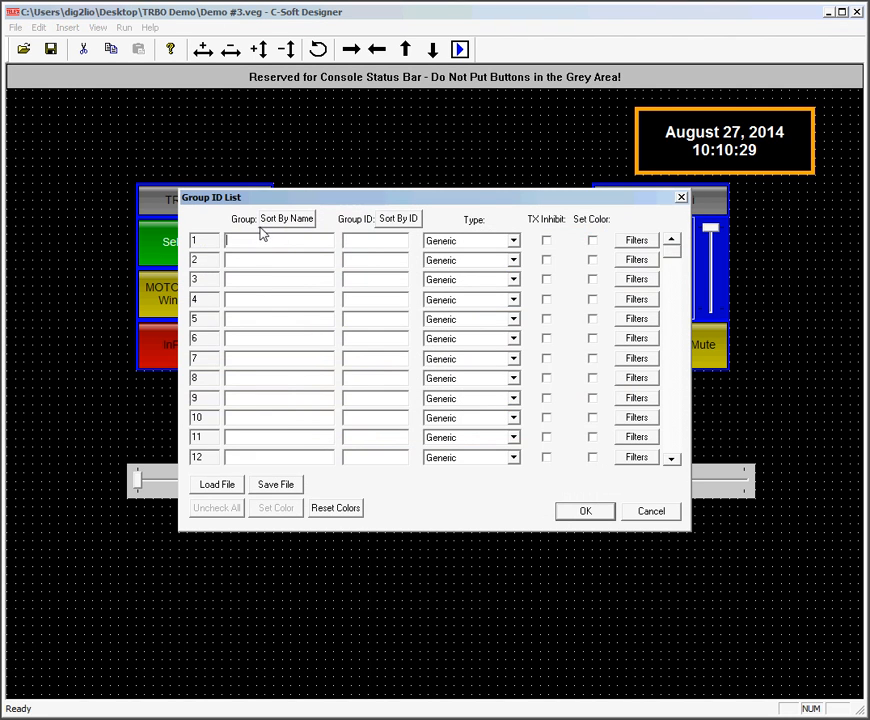
pyautogui.click(259, 240)
pyautogui.write('G')
pyautogui.write('ro')
pyautogui.write('up 200')
pyautogui.write('200')
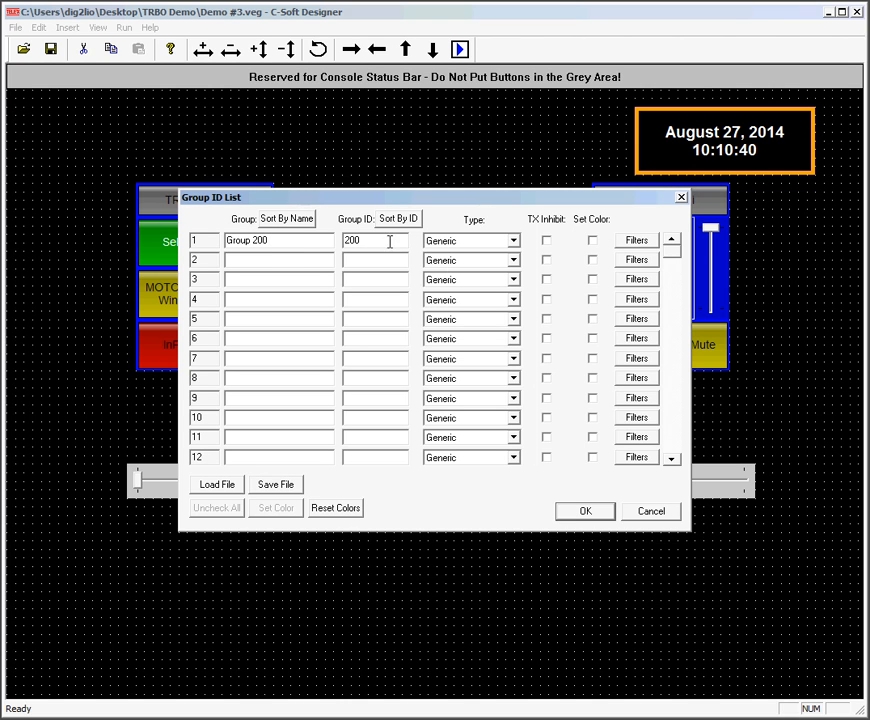
pyautogui.click(513, 241)
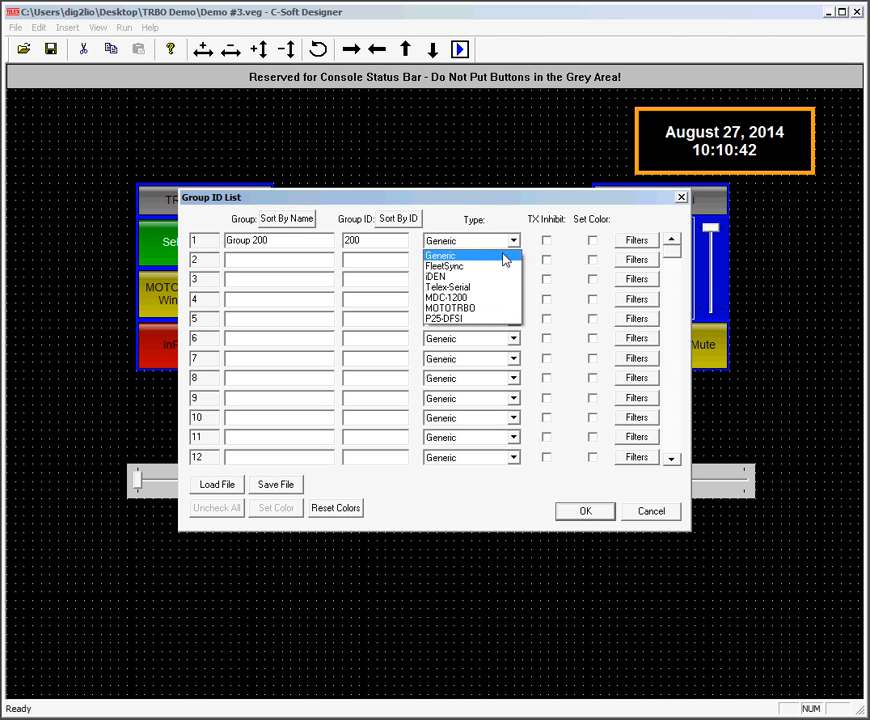
pyautogui.click(489, 308)
# Step: Copy the first group's name into rows 2 and 3 and change the copies to Group 201 and Group 202
pyautogui.click(260, 261)
pyautogui.moveTo(282, 241); pyautogui.dragTo(12, 237)
pyautogui.hotkey('ctrl', 'c')
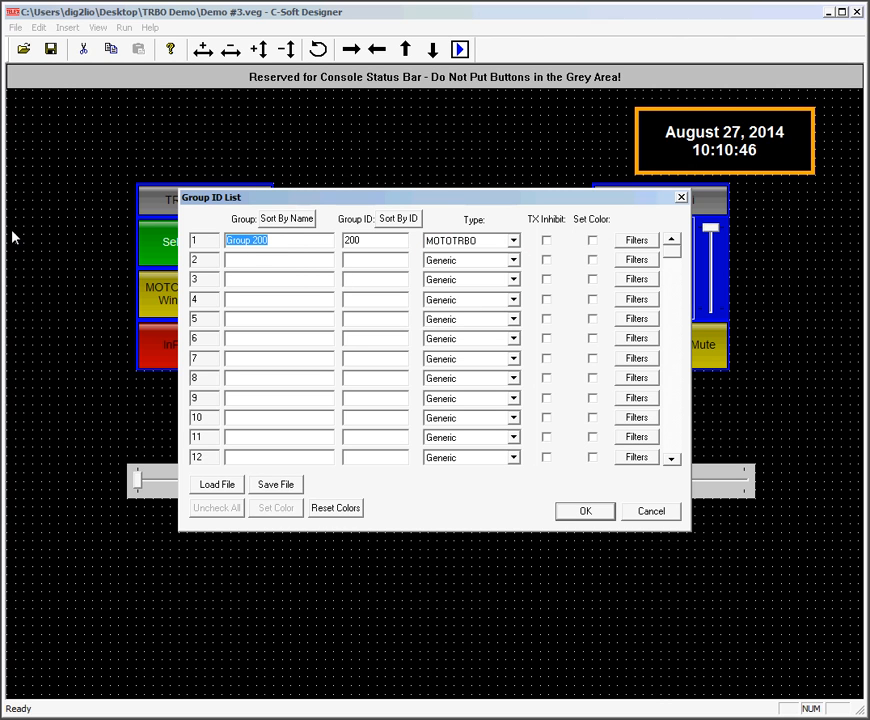
pyautogui.click(242, 260)
pyautogui.hotkey('ctrl', 'v')
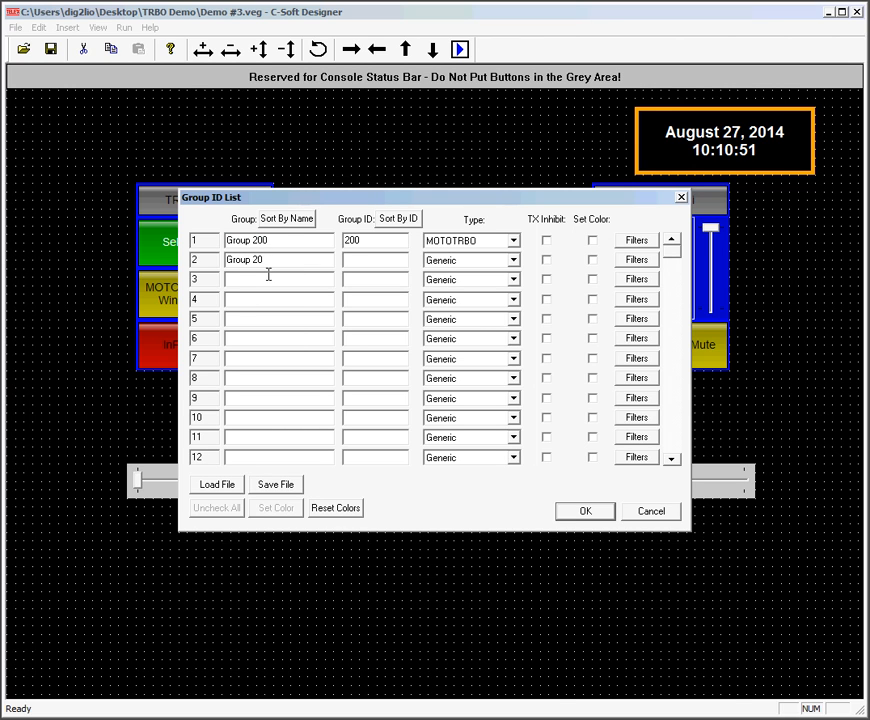
pyautogui.click(289, 276)
pyautogui.hotkey('ctrl', 'v')
pyautogui.write('2')
# Step: Enter group ID 201 for Group 201 and 202 for Group 202
pyautogui.click(360, 260)
pyautogui.write('201')
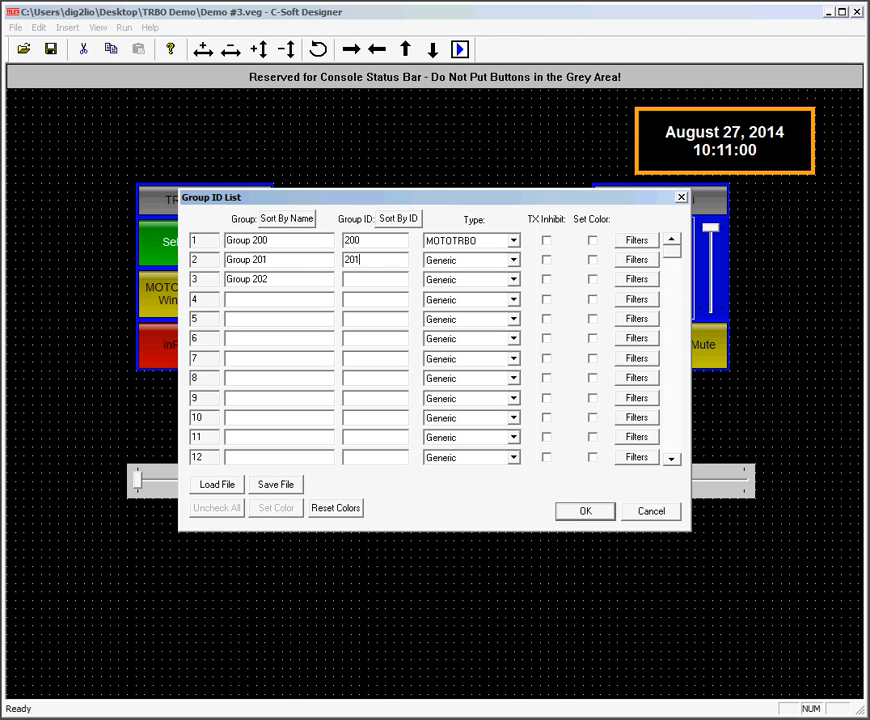
pyautogui.click(354, 280)
# Step: Set the type of Group 201 and Group 202 to MOTOTRBO and accept the group ID list
pyautogui.click(514, 260)
pyautogui.click(489, 326)
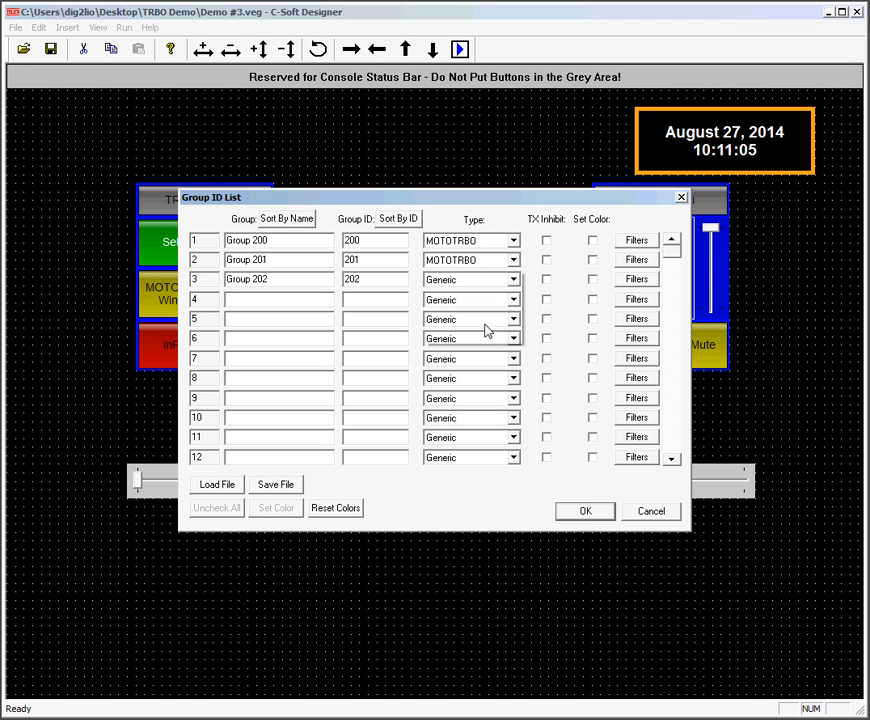
pyautogui.click(509, 284)
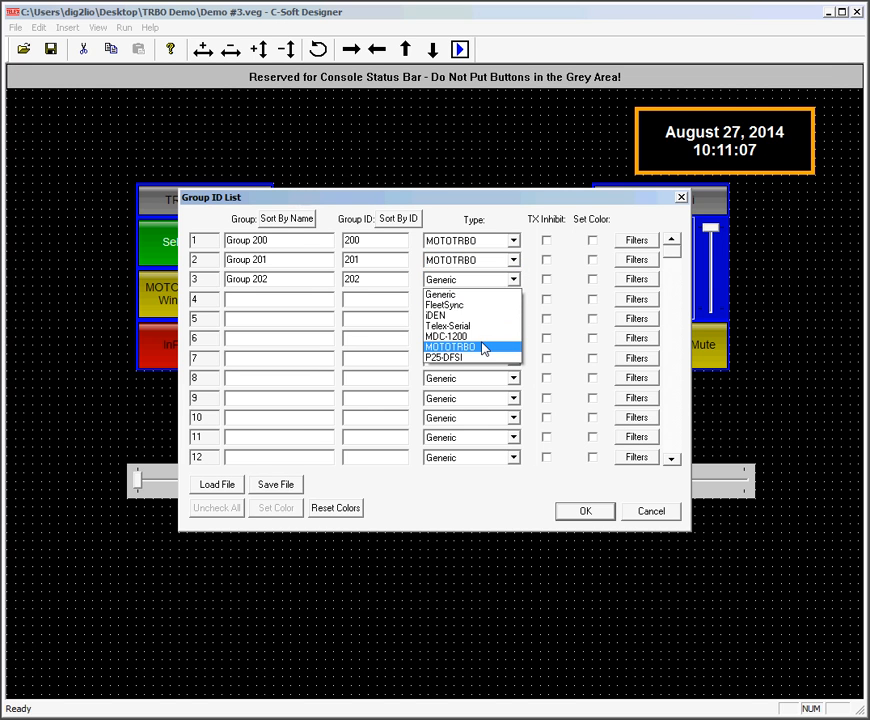
pyautogui.click(505, 348)
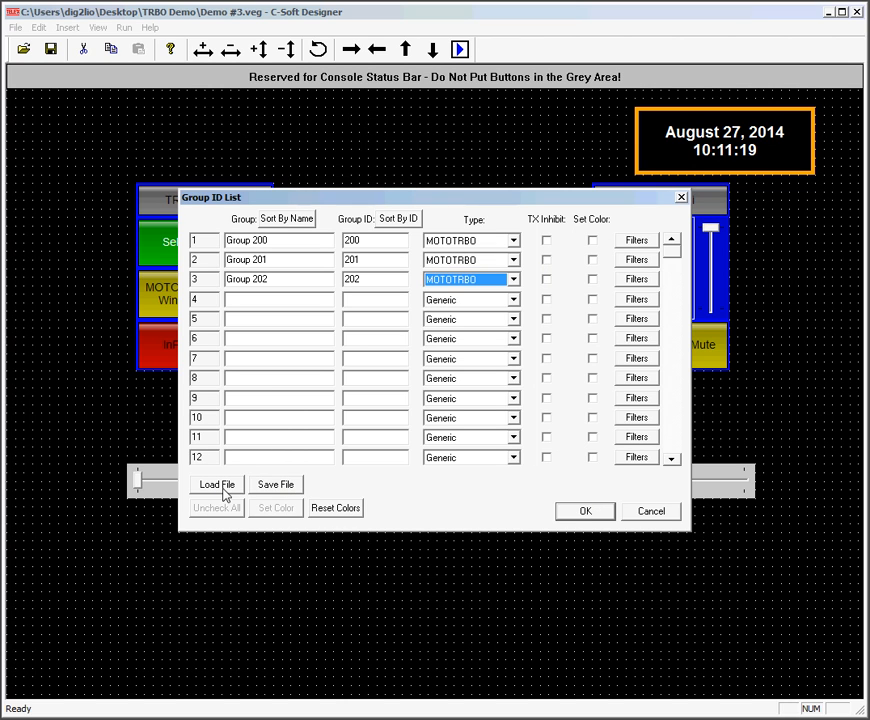
pyautogui.click(583, 512)
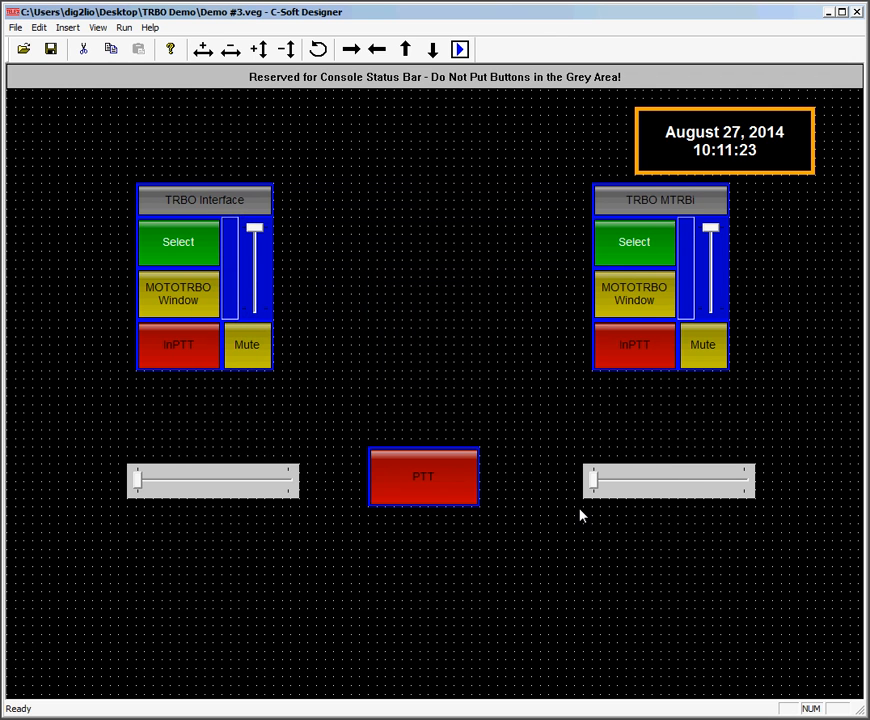
# Step: Open the system list for editing and expand the Default MOTOTRBO system to show its components
pyautogui.click(42, 29)
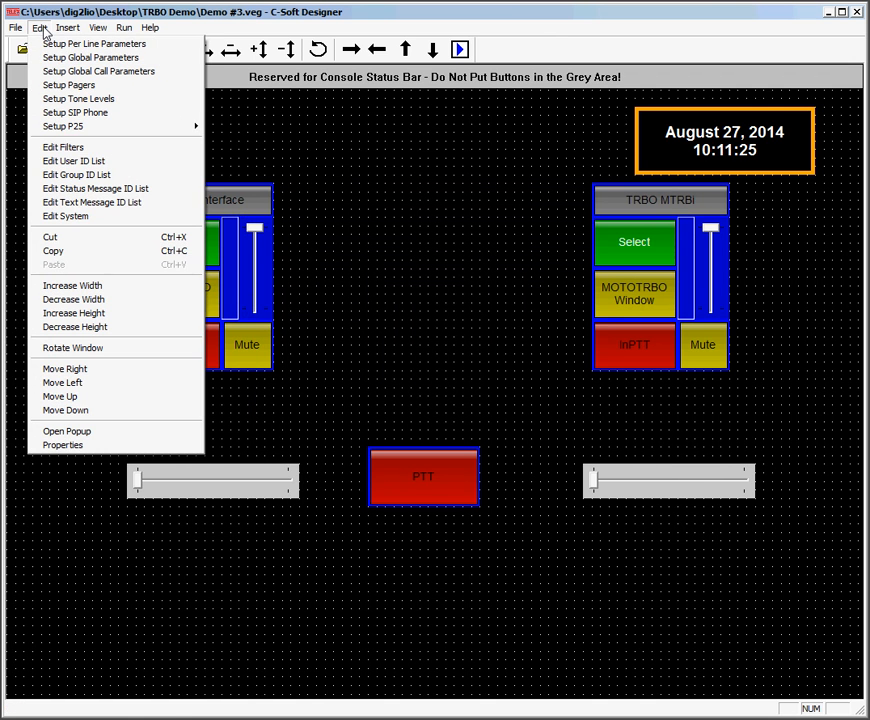
pyautogui.click(80, 217)
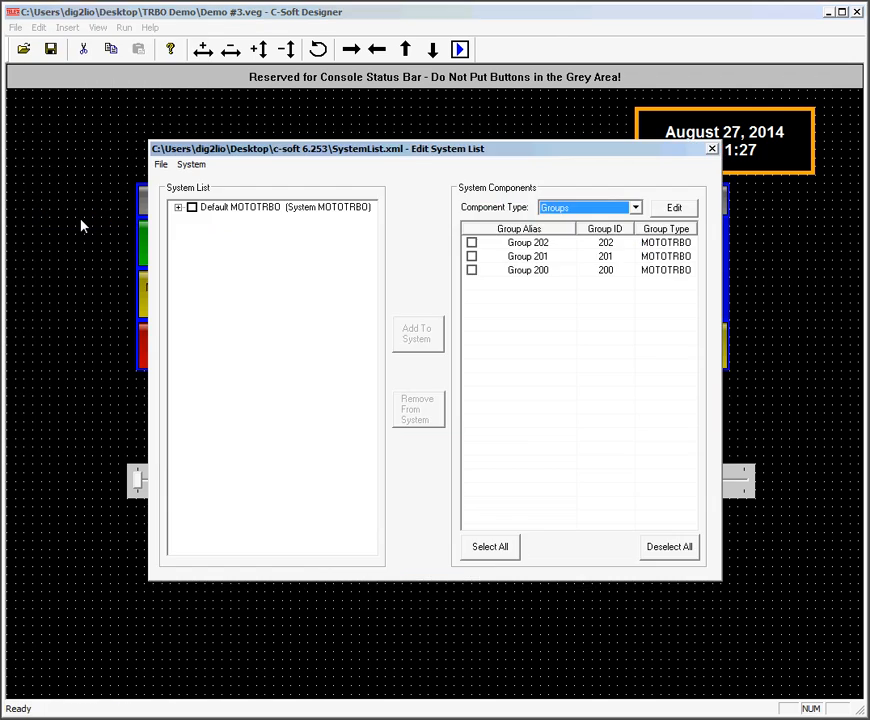
pyautogui.click(178, 209)
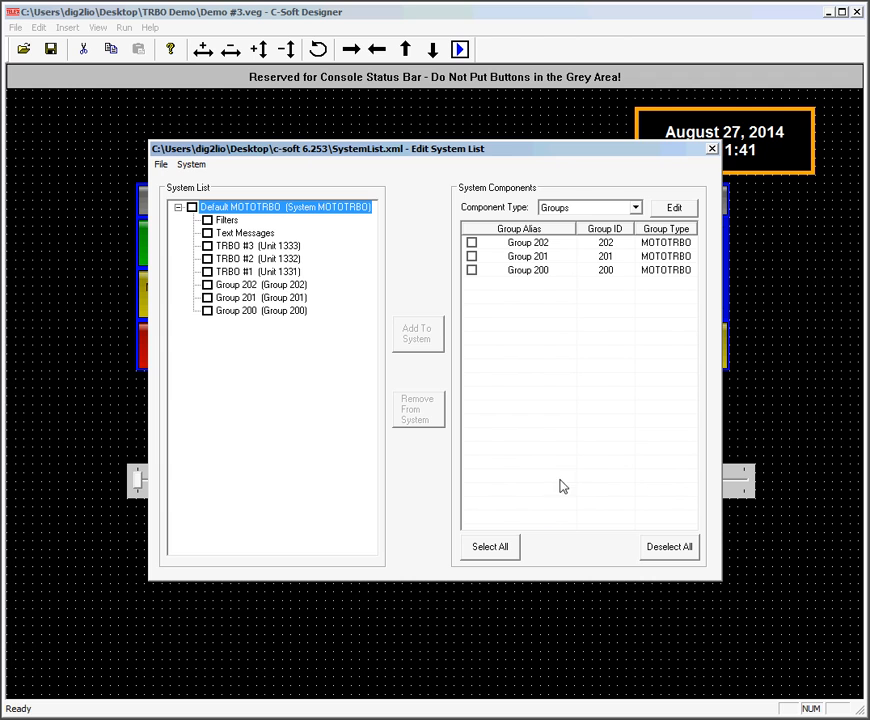
# Step: Save the system list as SystemList.xml in the desktop's TRBO Demo folder, replacing the existing file, and close the list editor with changes saved
pyautogui.click(163, 167)
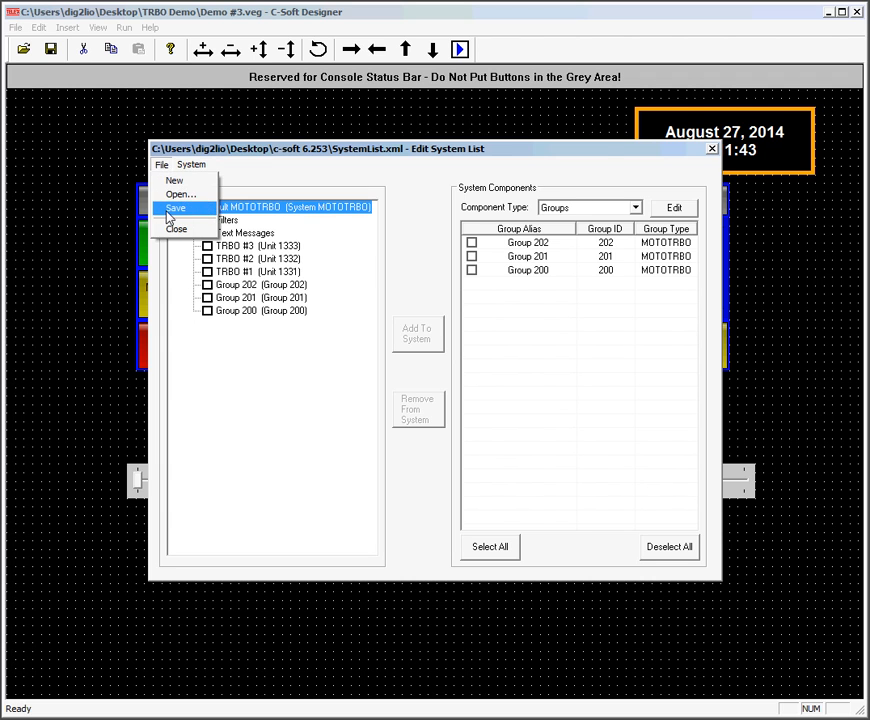
pyautogui.click(169, 209)
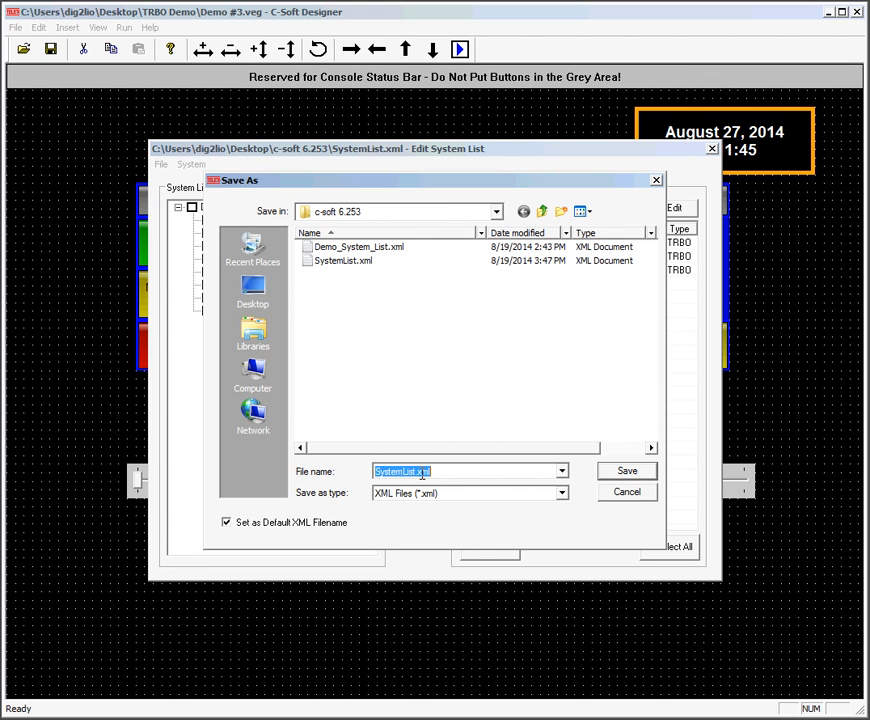
pyautogui.click(496, 212)
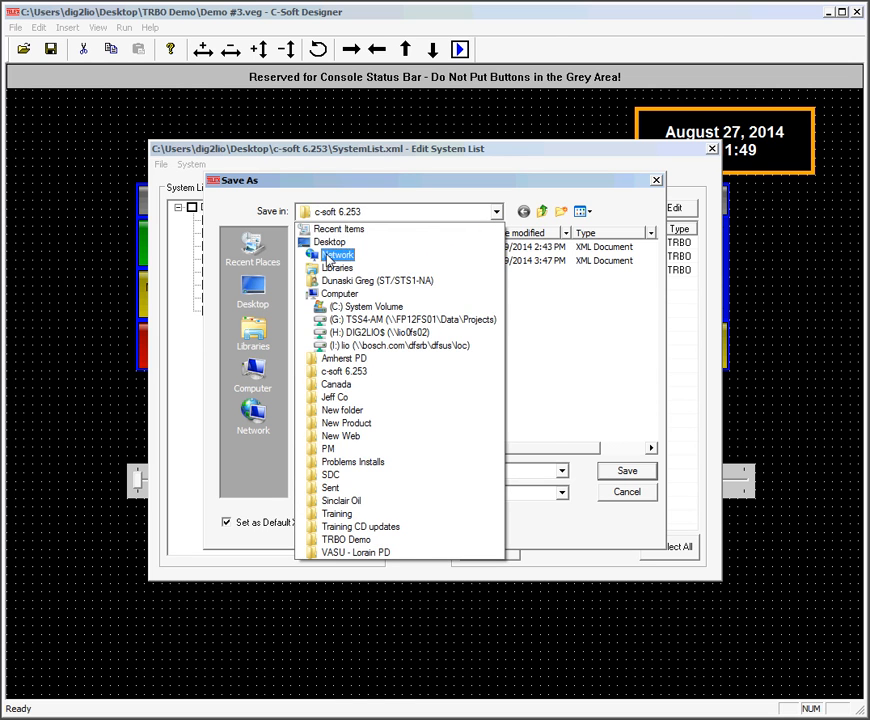
pyautogui.click(324, 245)
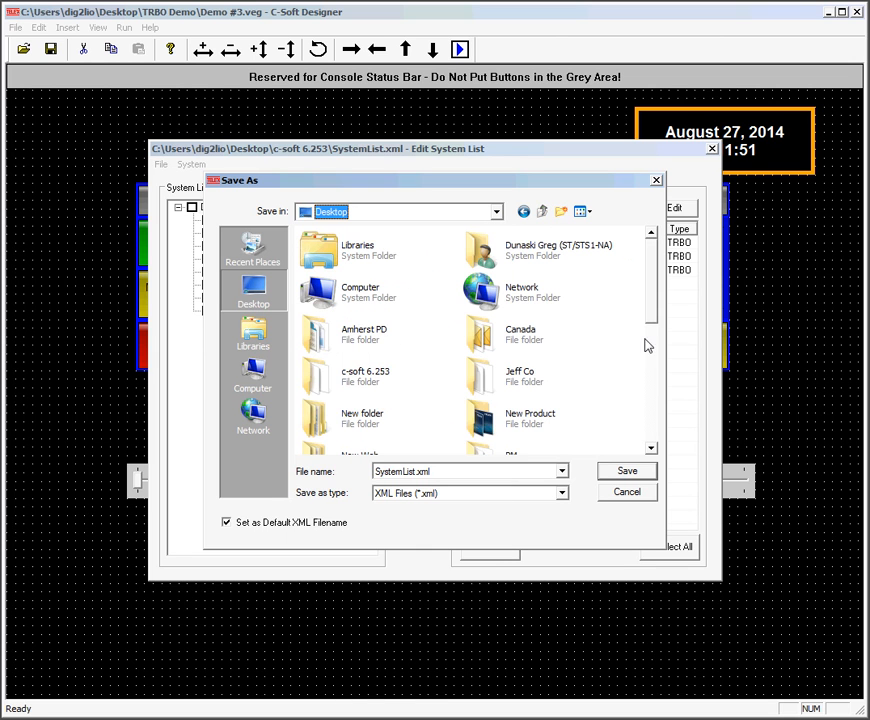
pyautogui.moveTo(655, 311); pyautogui.dragTo(645, 418)
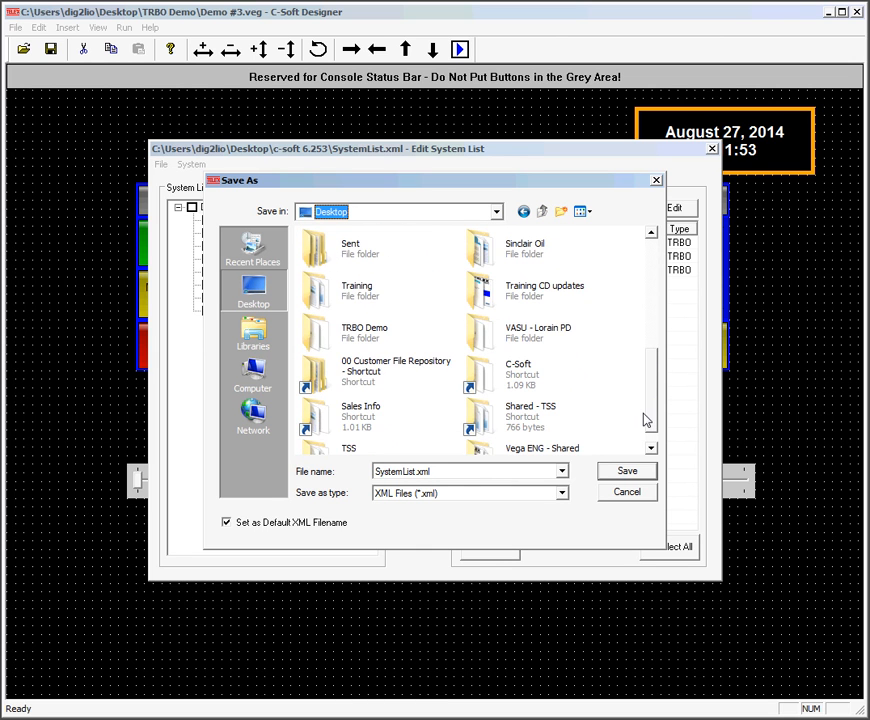
pyautogui.doubleClick(350, 341)
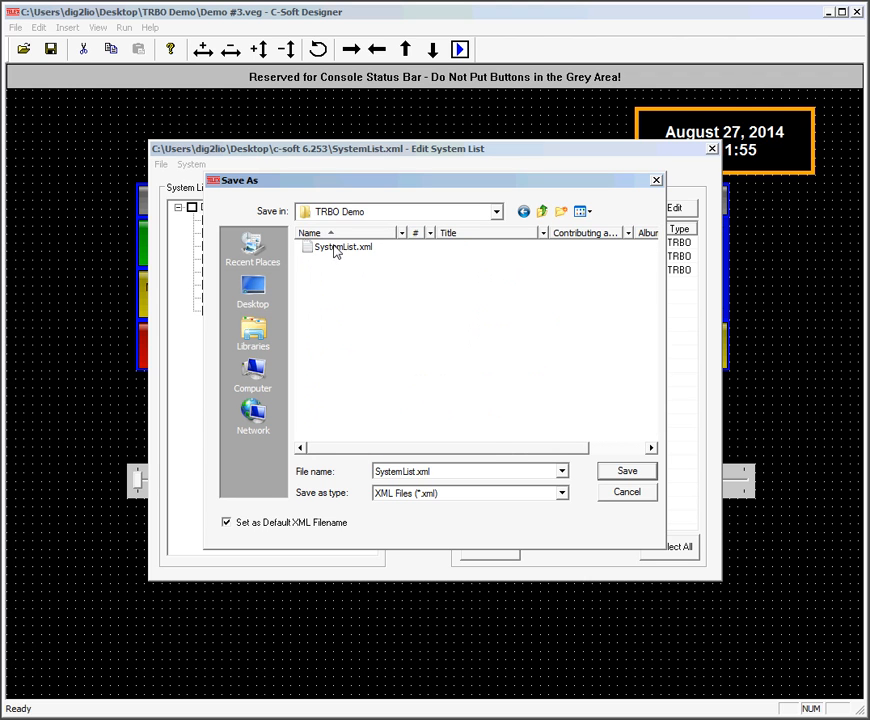
pyautogui.click(628, 470)
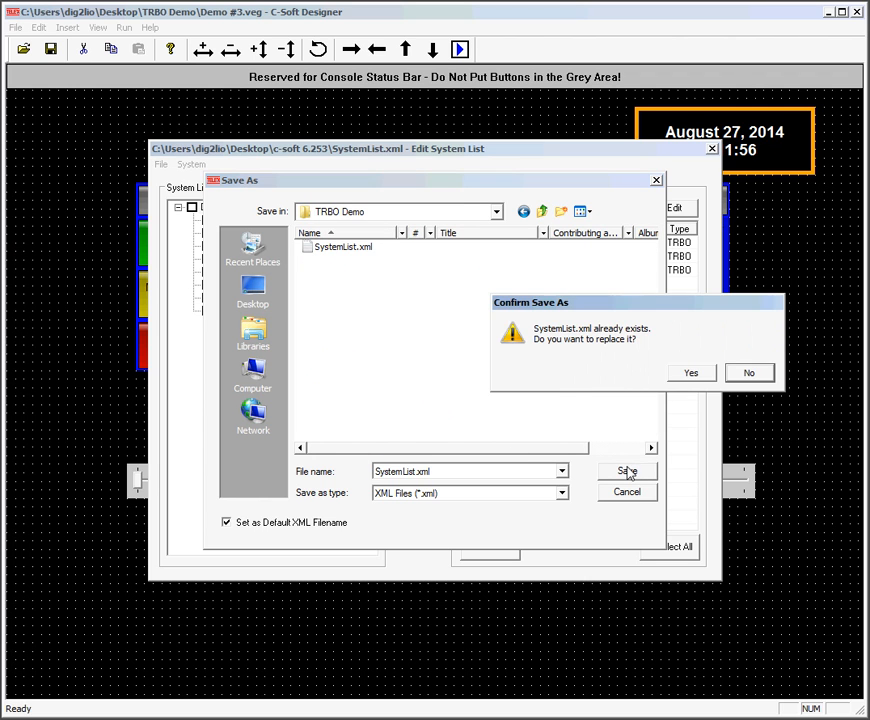
pyautogui.click(692, 374)
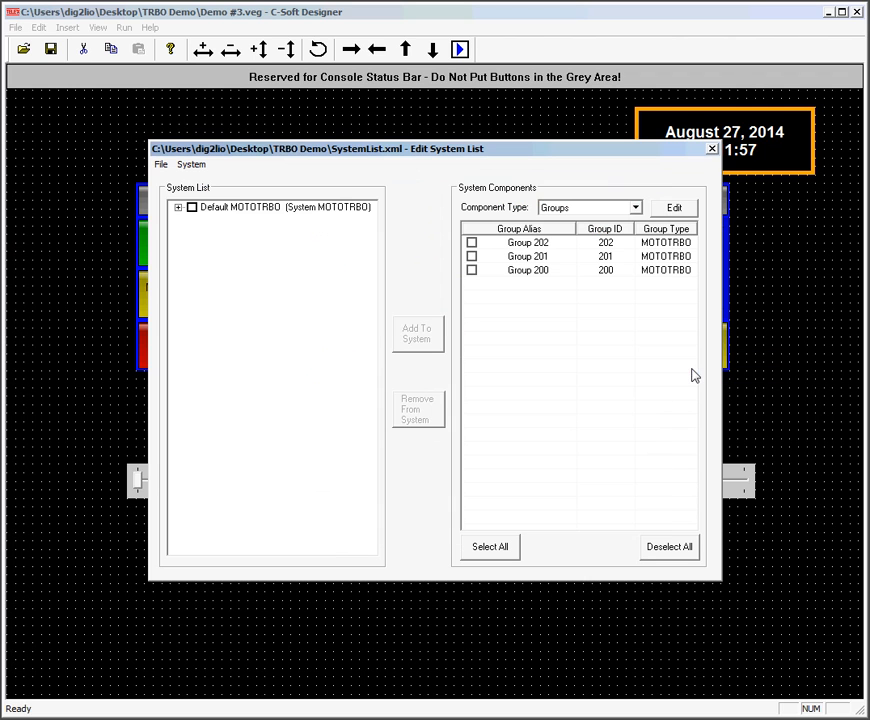
pyautogui.click(712, 149)
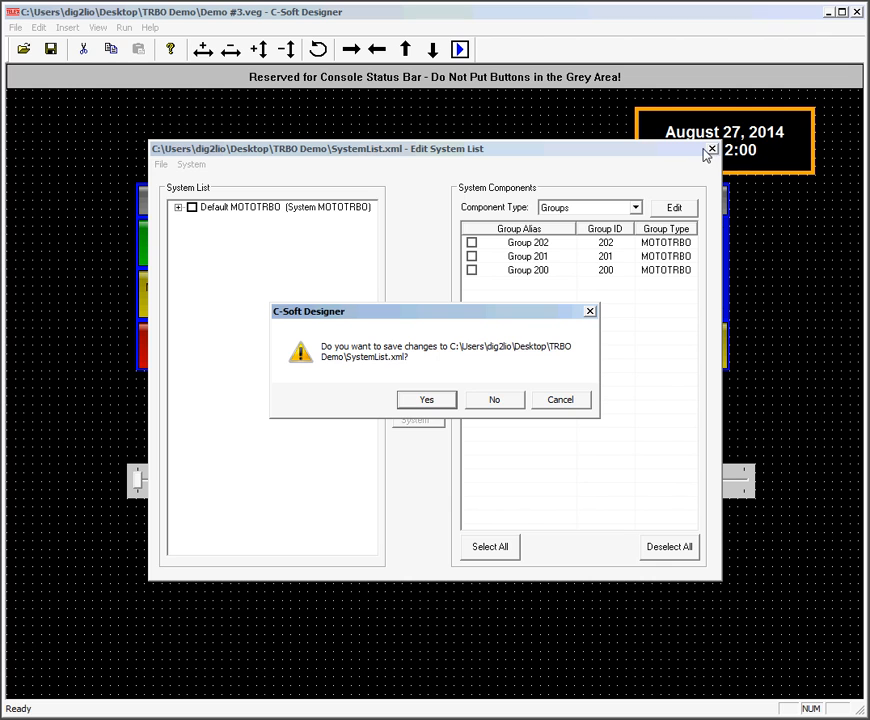
pyautogui.click(454, 402)
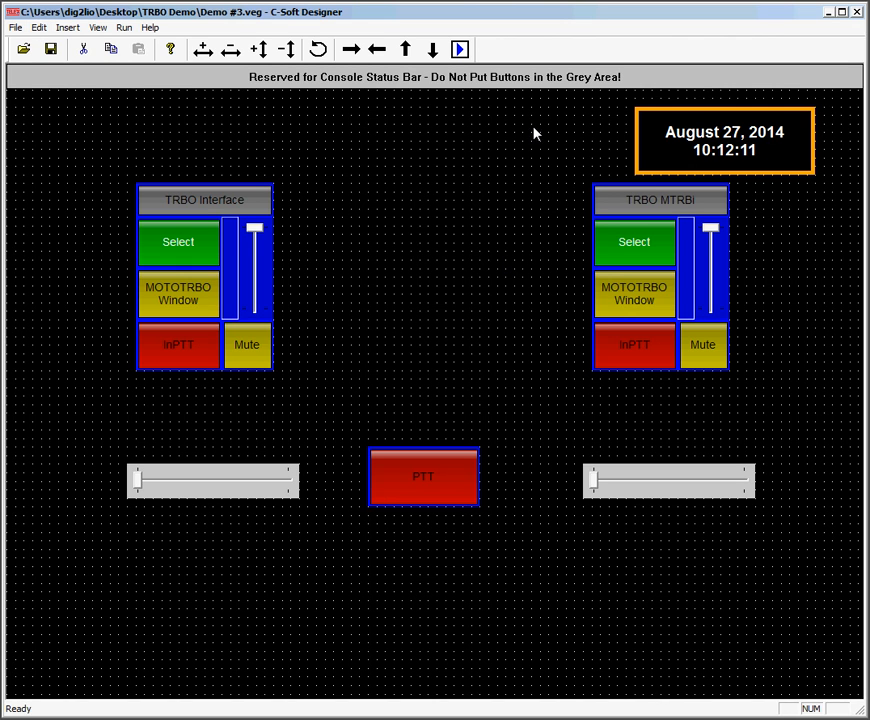
# Step: Move the whole TRBO MTRBi panel left until it sits just beside the TRBO Interface panel
pyautogui.moveTo(511, 164); pyautogui.dragTo(755, 406)
pyautogui.press('Left')
pyautogui.press('Left')
pyautogui.press('Left')
pyautogui.press('Left')
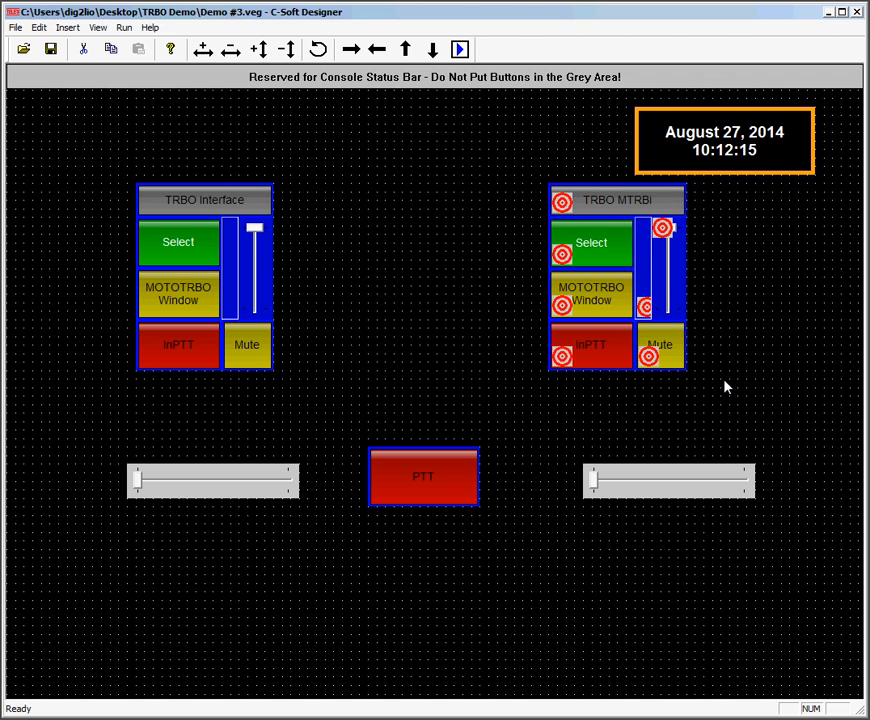
pyautogui.press('Left')
pyautogui.press('Left')
pyautogui.press('Left')
pyautogui.press('Left')
pyautogui.press('Left')
pyautogui.press('Left')
pyautogui.press('Left')
pyautogui.press('Left')
pyautogui.press('Left')
pyautogui.press('Left')
pyautogui.press('Left')
pyautogui.press('Left')
pyautogui.press('Left')
pyautogui.press('Left')
pyautogui.press('Left')
pyautogui.press('Left')
pyautogui.press('Left')
pyautogui.press('Left')
pyautogui.press('Left')
pyautogui.press('Left')
pyautogui.press('Left')
pyautogui.press('Left')
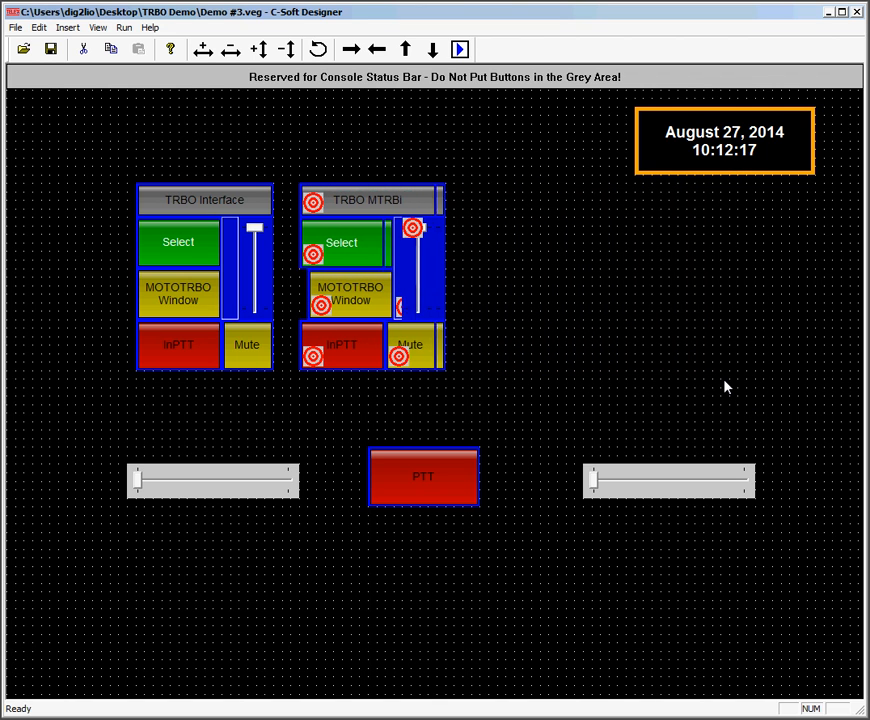
pyautogui.click(773, 272)
# Step: Shift the TRBO Interface and TRBO MTRBi panels together toward the left edge of the console layout
pyautogui.moveTo(101, 167); pyautogui.dragTo(490, 385)
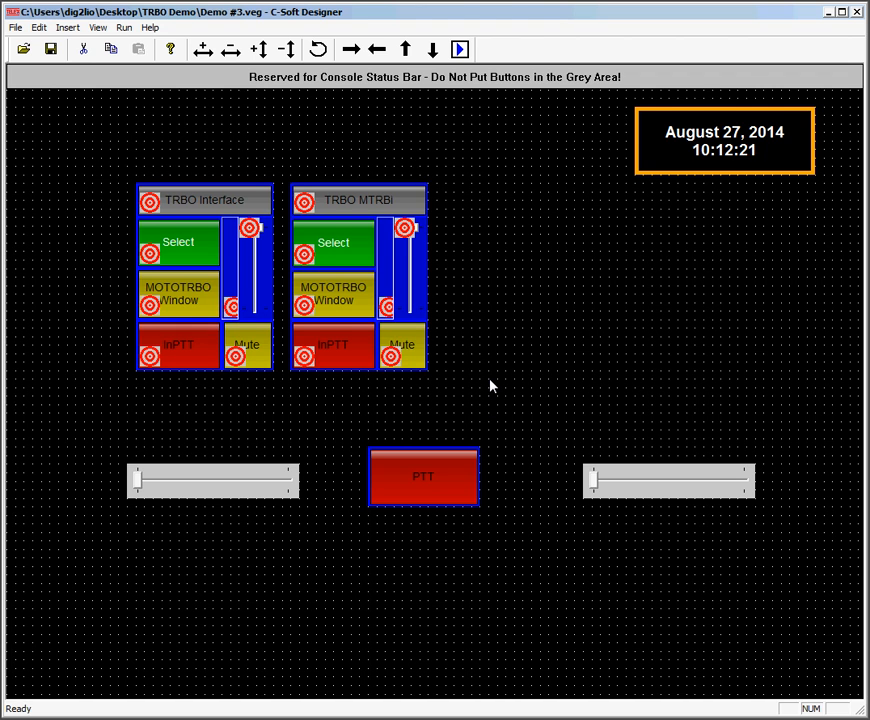
pyautogui.press('Left')
pyautogui.press('Left')
pyautogui.press('Left')
pyautogui.press('Left')
pyautogui.press('Left')
pyautogui.press('Left')
pyautogui.press('Left')
pyautogui.press('Left')
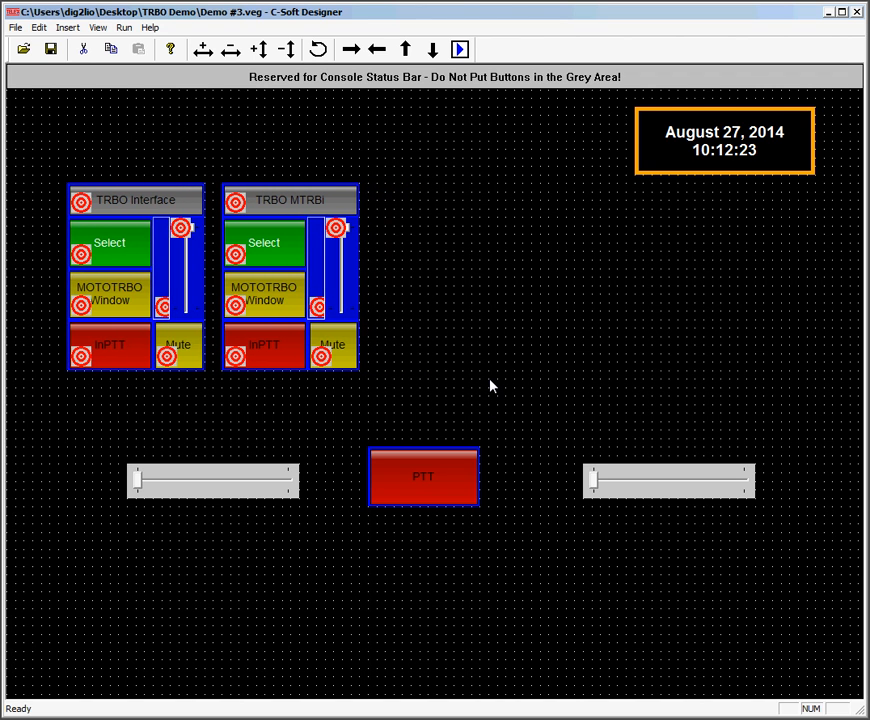
pyautogui.click(488, 384)
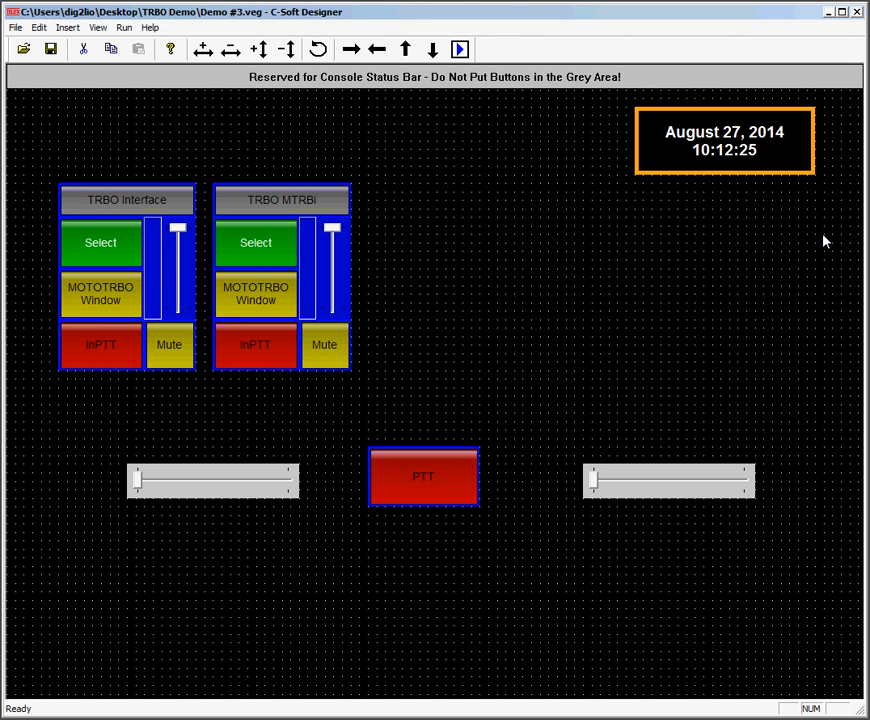
# Step: Add a keypad element in the empty area between the TRBO MTRBi panel and the clock
pyautogui.rightClick(513, 226)
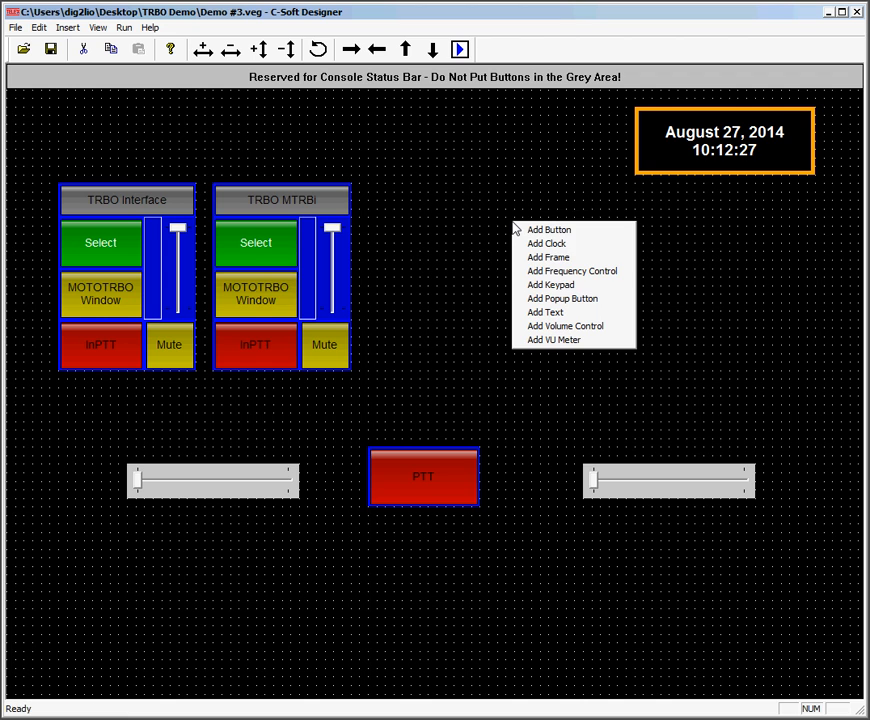
pyautogui.click(531, 290)
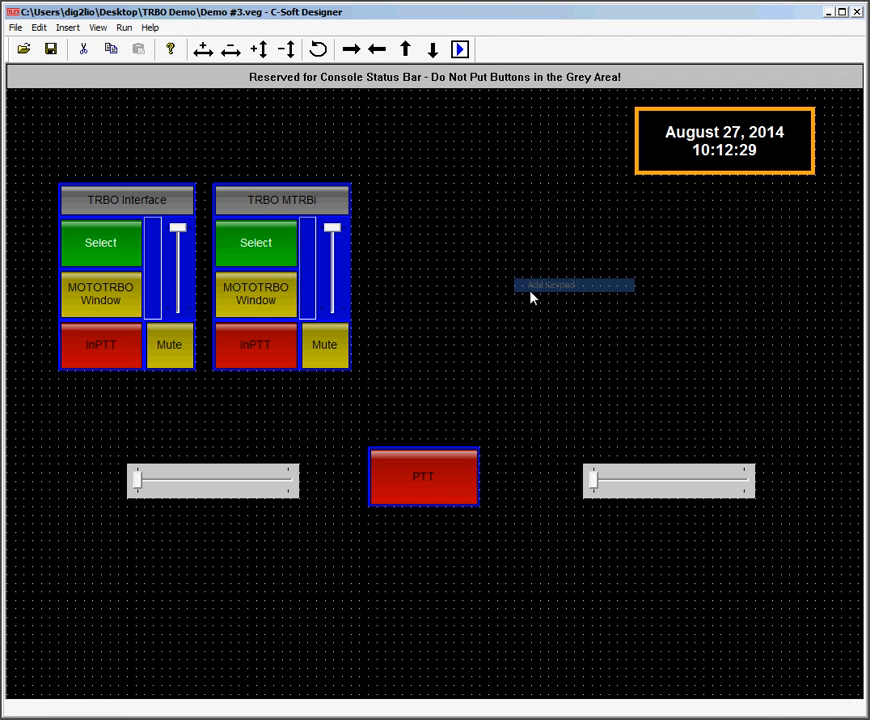
pyautogui.moveTo(581, 234); pyautogui.dragTo(511, 140)
# Step: Move the PTT button and both horizontal sliders together down and slightly left, clear of the keypad
pyautogui.moveTo(797, 527); pyautogui.dragTo(90, 422)
pyautogui.press('Down')
pyautogui.press('Down')
pyautogui.press('Down')
pyautogui.press('Down')
pyautogui.press('Down')
pyautogui.press('Down')
pyautogui.press('Down')
pyautogui.press('Down')
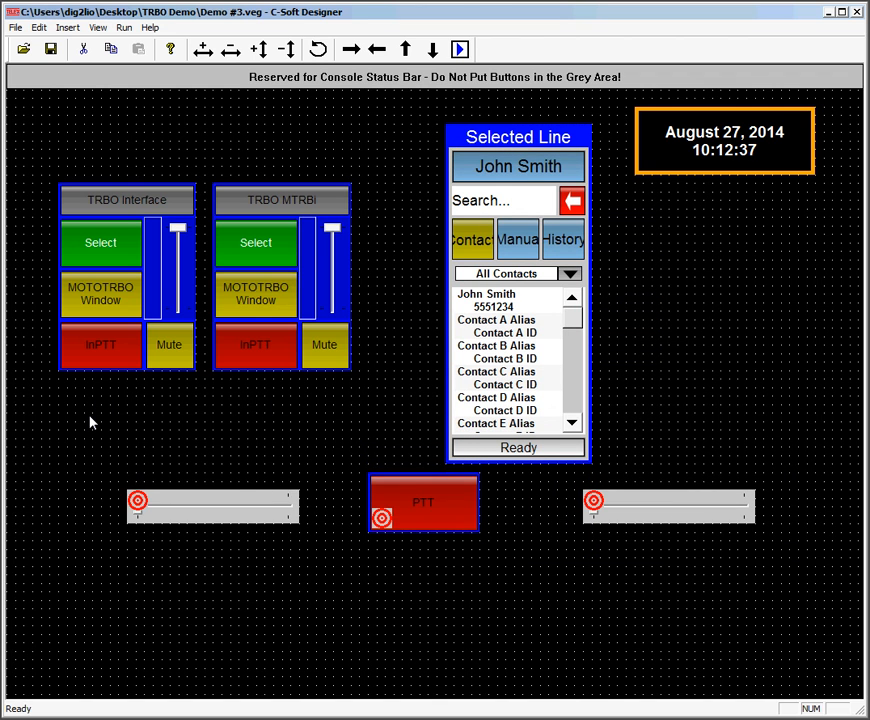
pyautogui.press('Left')
pyautogui.press('Left')
pyautogui.press('Left')
pyautogui.press('Left')
pyautogui.press('Left')
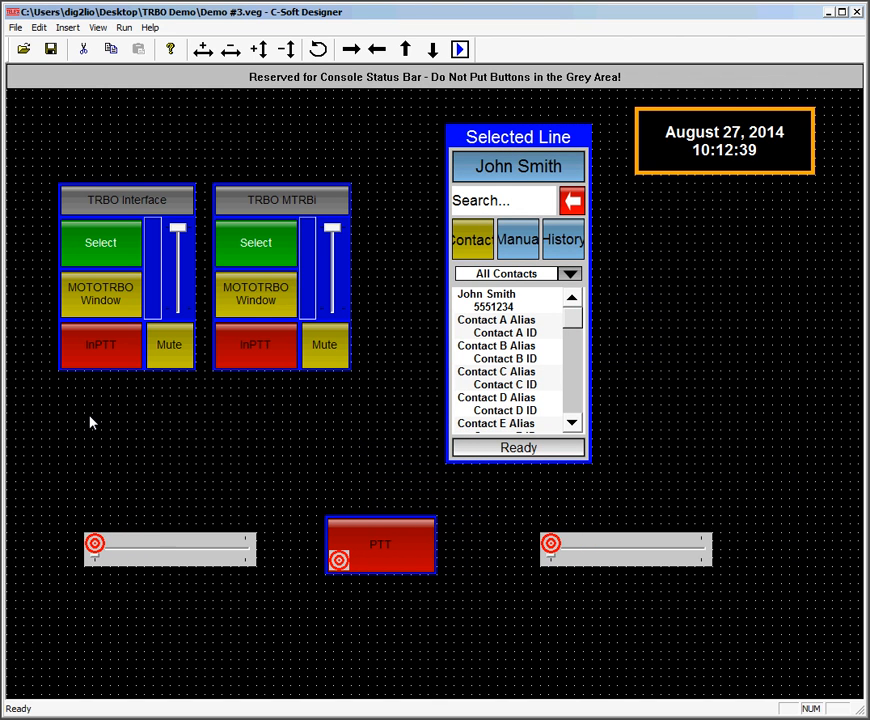
# Step: Widen the Selected Line keypad so its mode labels fit better and position it between the TRBO MTRBi panel and the clock
pyautogui.click(460, 333)
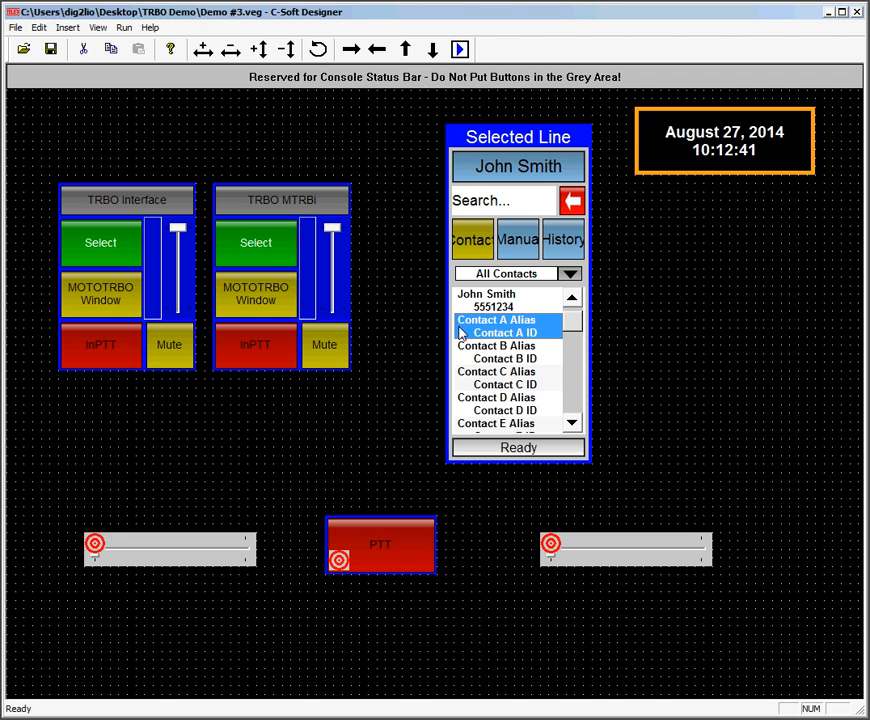
pyautogui.click(493, 148)
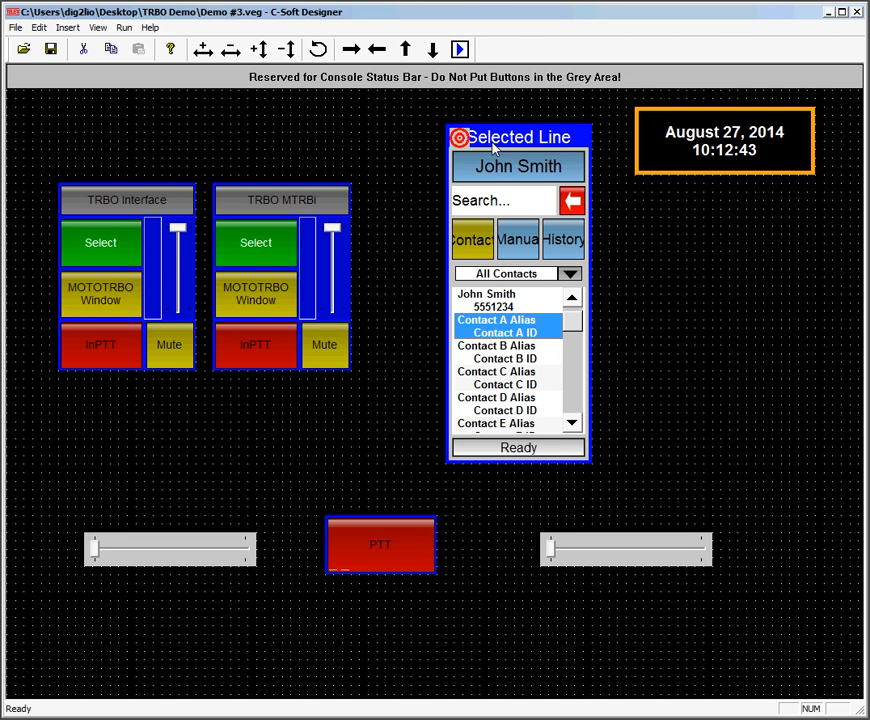
pyautogui.press('Left')
pyautogui.press('Left')
pyautogui.press('Left')
pyautogui.press('Left')
pyautogui.press('Left')
pyautogui.press('Left')
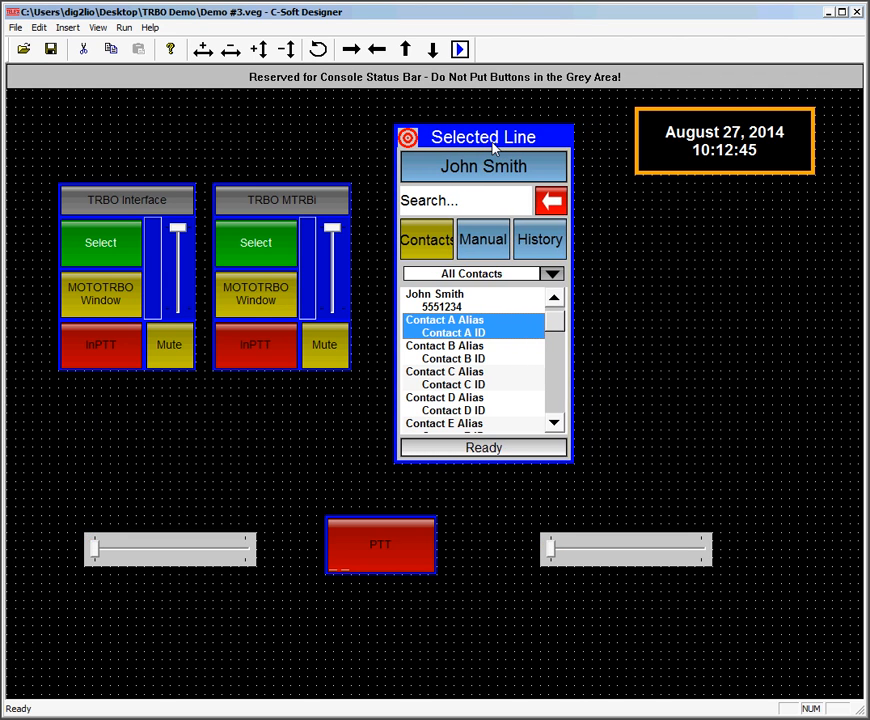
pyautogui.hotkey('shift', 'Right')
pyautogui.hotkey('shift', 'Right')
pyautogui.hotkey('shift', 'Right')
pyautogui.hotkey('shift', 'Left')
pyautogui.hotkey('shift', 'Left')
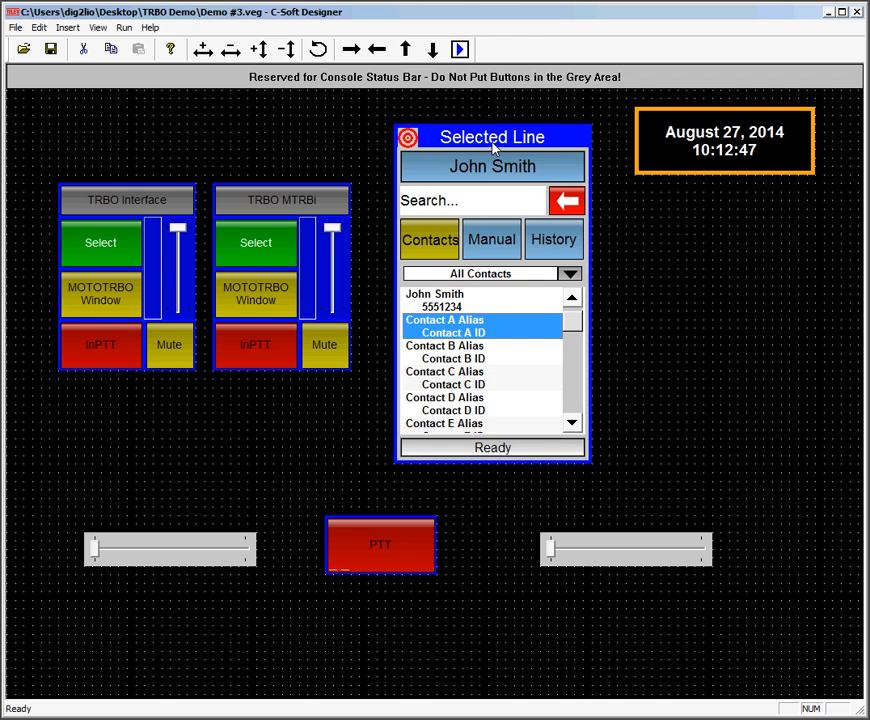
pyautogui.press('Right')
pyautogui.press('Right')
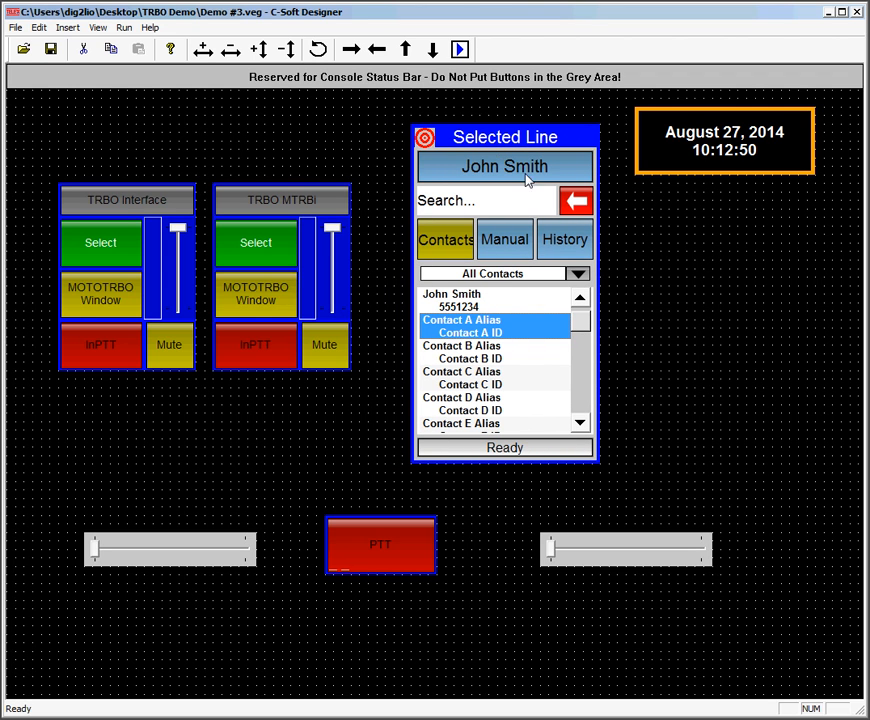
# Step: Examine the keypad's type, common, contact, manual and history settings, and preview its Manual and History modes
pyautogui.rightClick(458, 143)
pyautogui.click(475, 152)
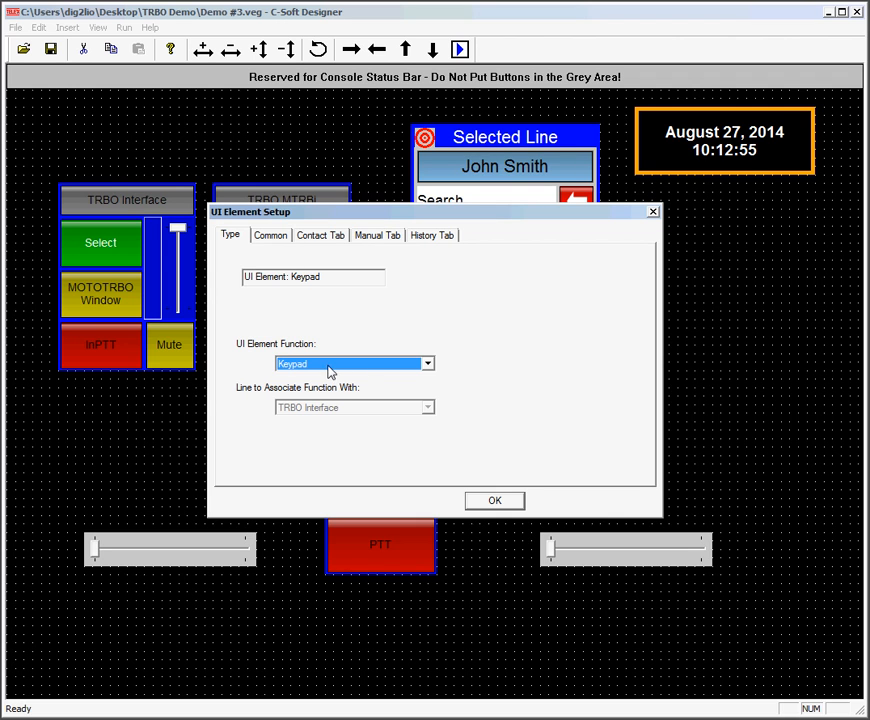
pyautogui.click(270, 236)
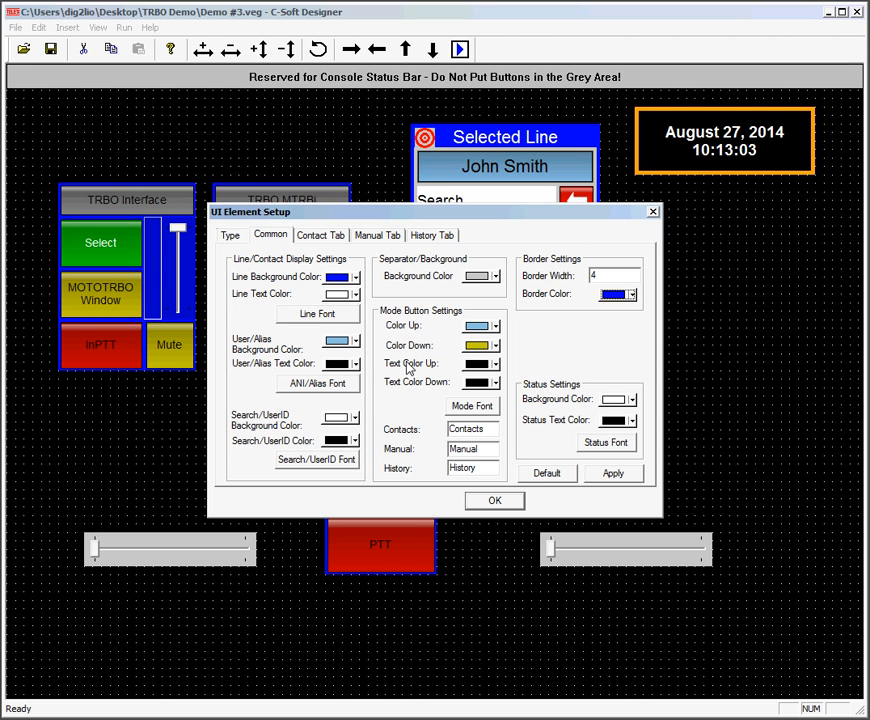
pyautogui.click(322, 238)
pyautogui.click(378, 238)
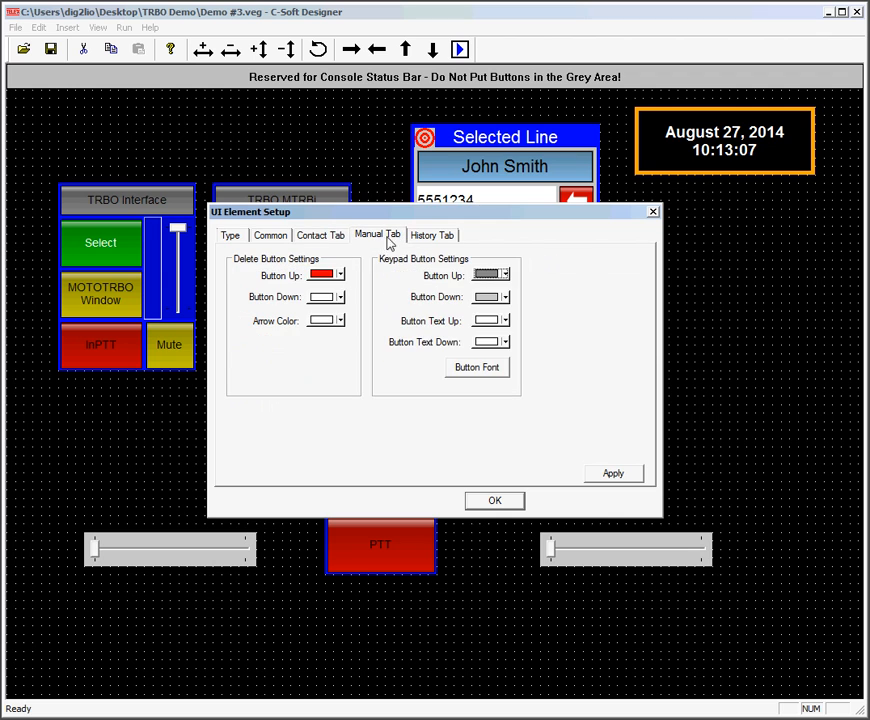
pyautogui.click(428, 238)
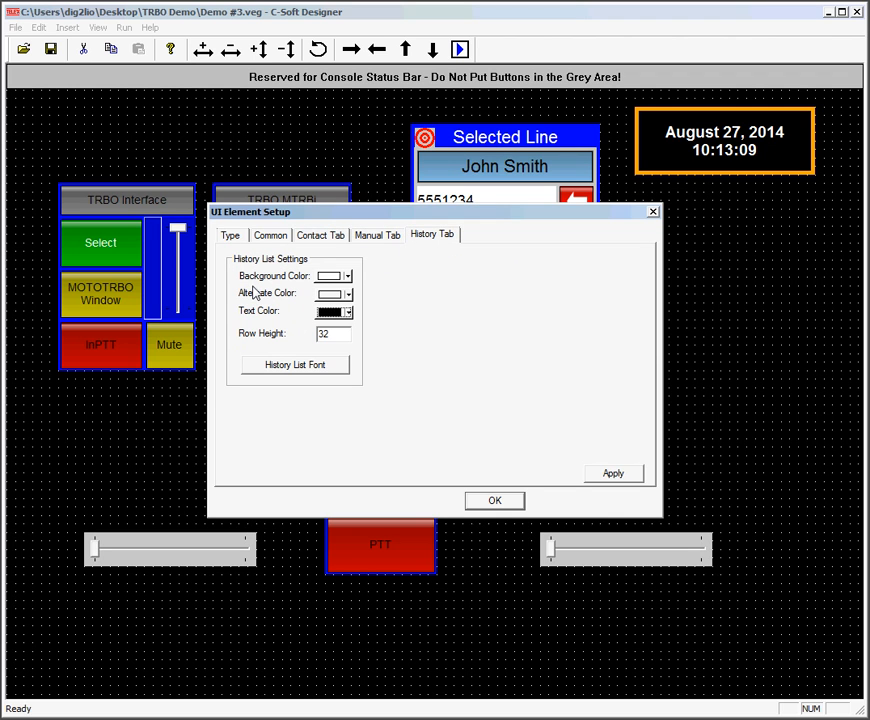
pyautogui.click(497, 502)
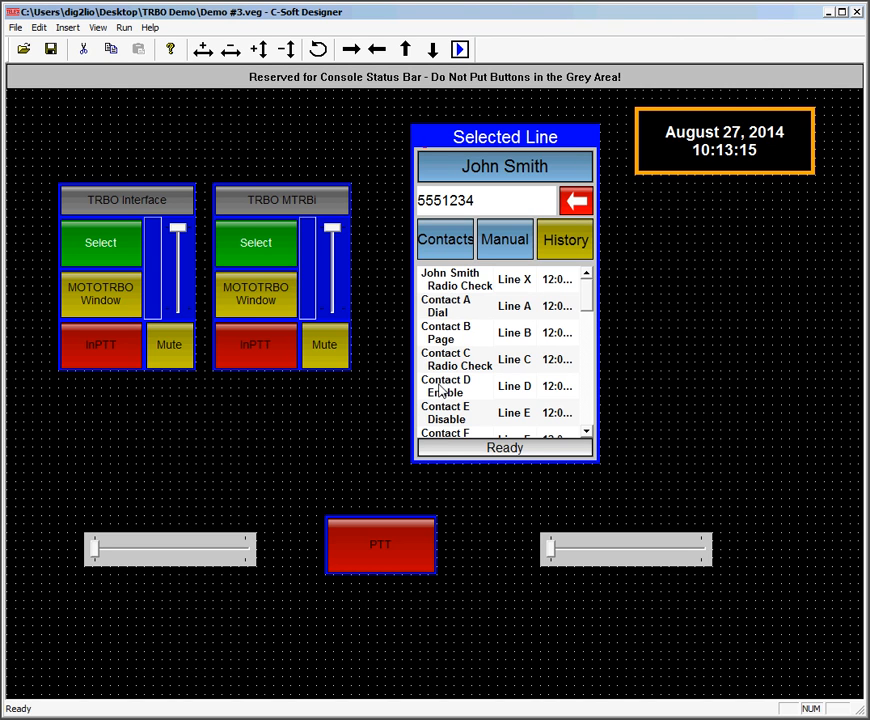
pyautogui.click(504, 246)
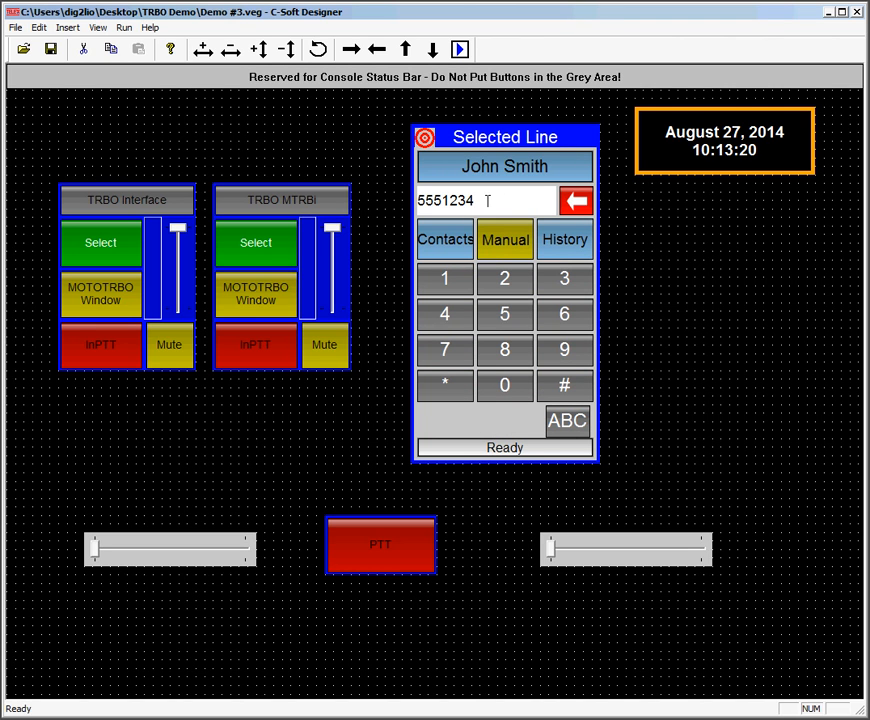
pyautogui.click(576, 251)
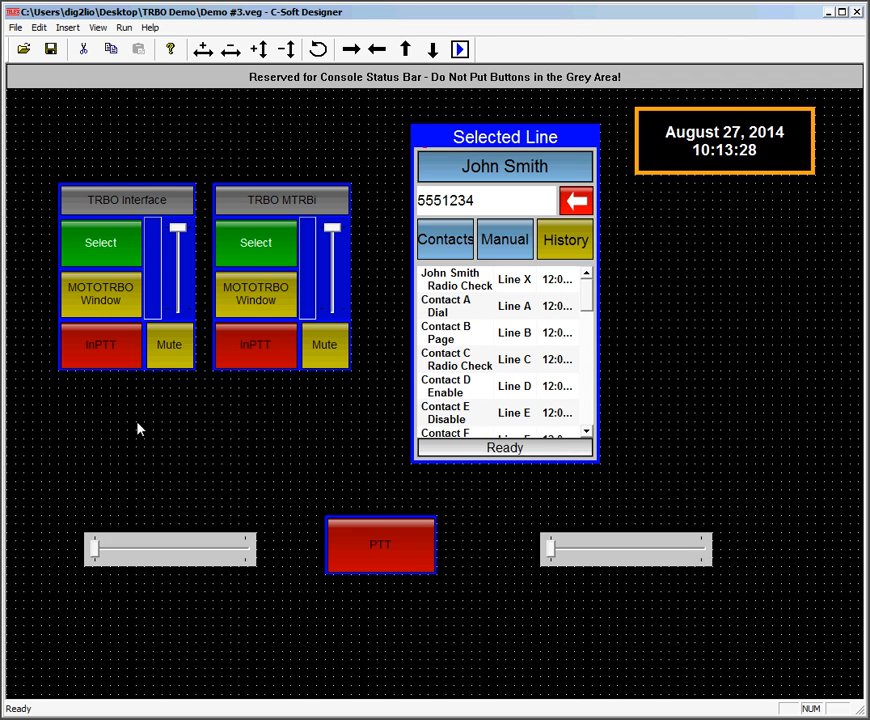
# Step: Add a button below the TRBO Interface panel and assign it the PTT-Group Call function for the TRBO Interface line
pyautogui.rightClick(92, 414)
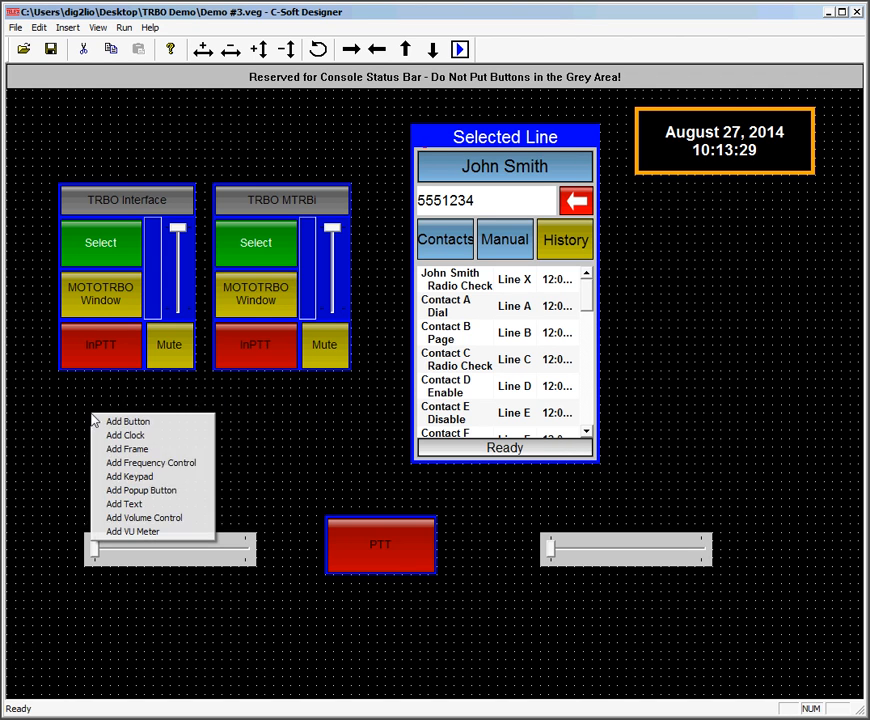
pyautogui.click(115, 422)
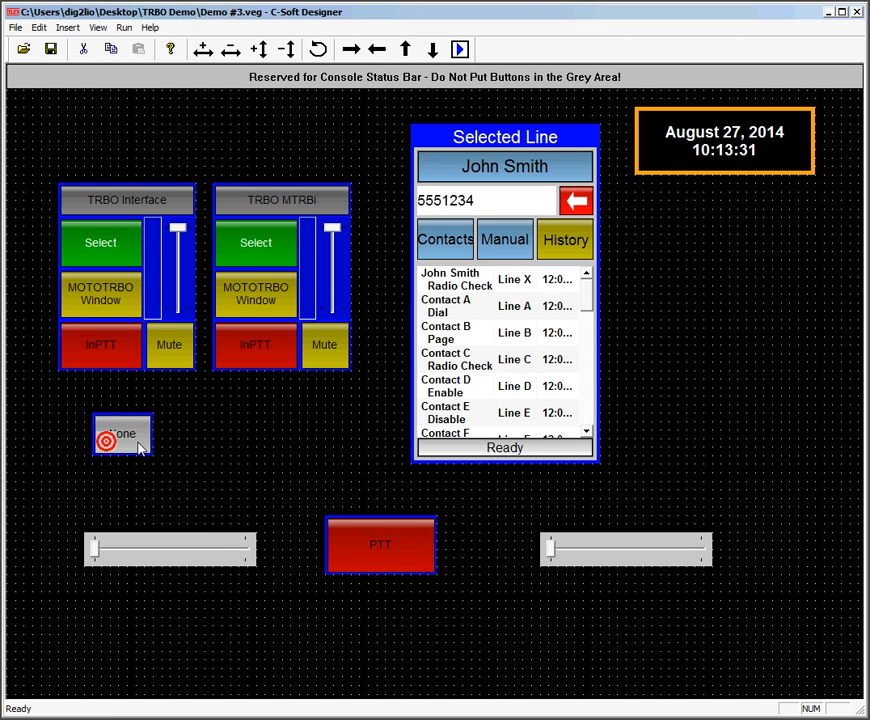
pyautogui.rightClick(138, 443)
pyautogui.click(166, 450)
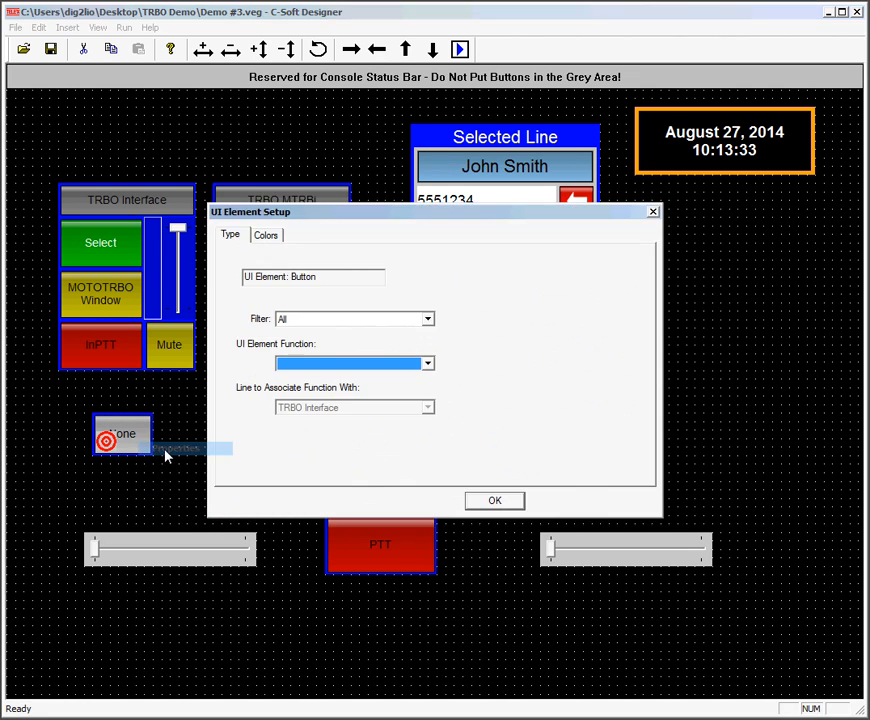
pyautogui.click(374, 364)
pyautogui.scroll(-3, 366, 420)
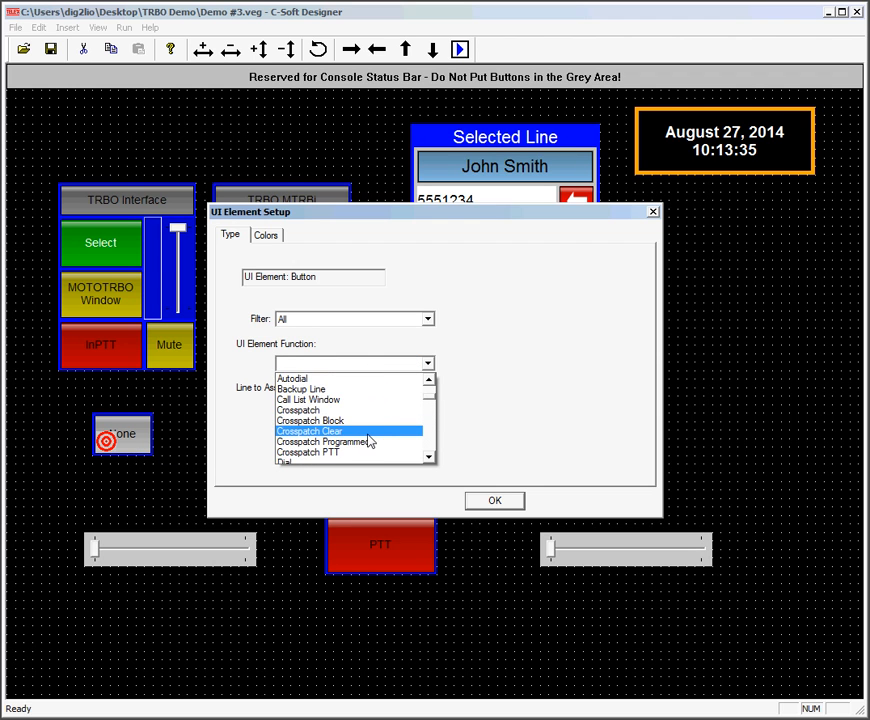
pyautogui.scroll(-5, 368, 440)
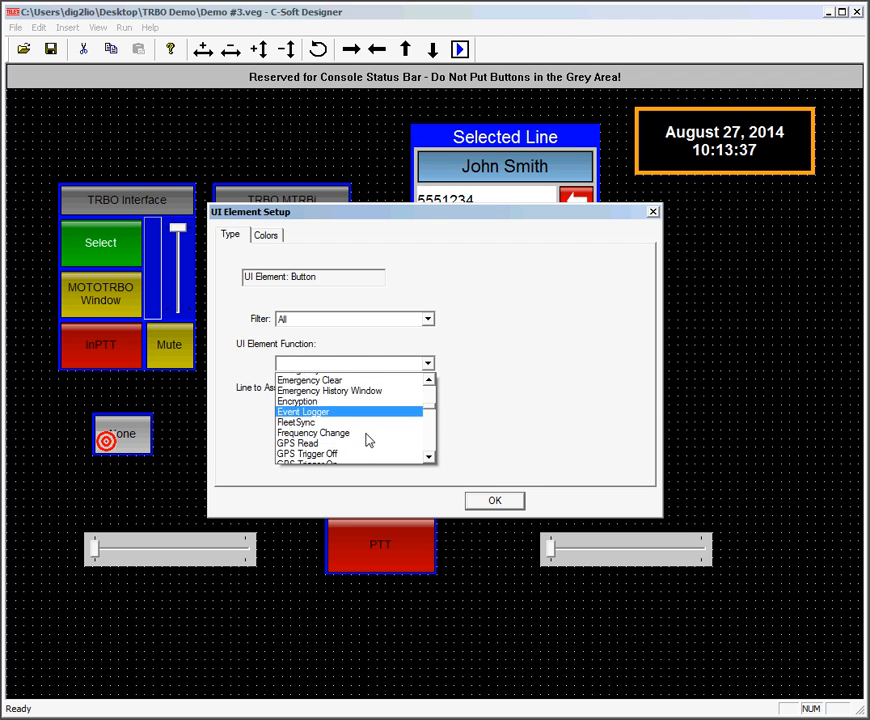
pyautogui.scroll(-1, 367, 438)
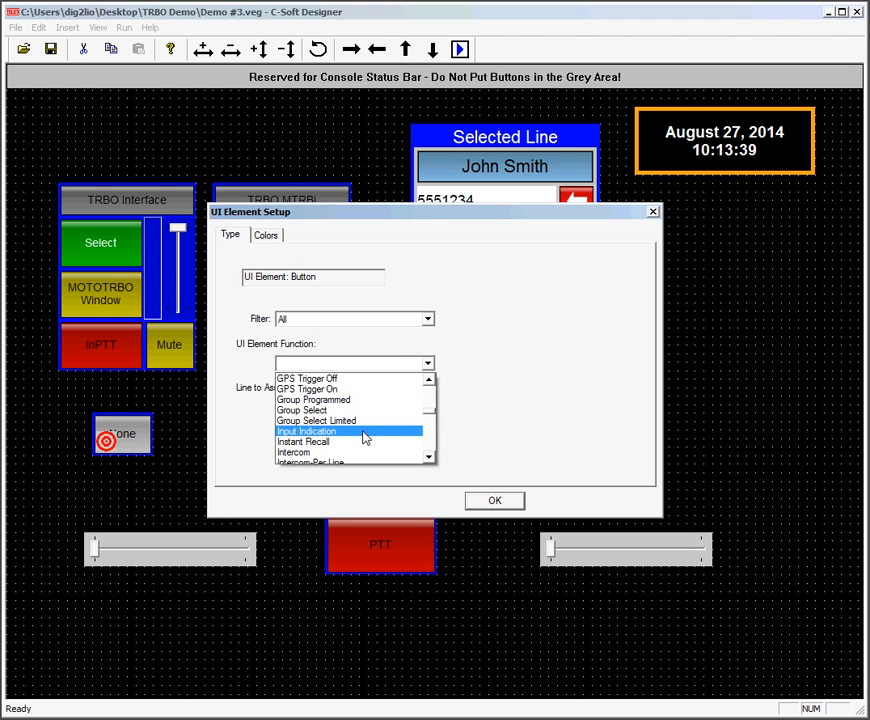
pyautogui.scroll(-1, 365, 438)
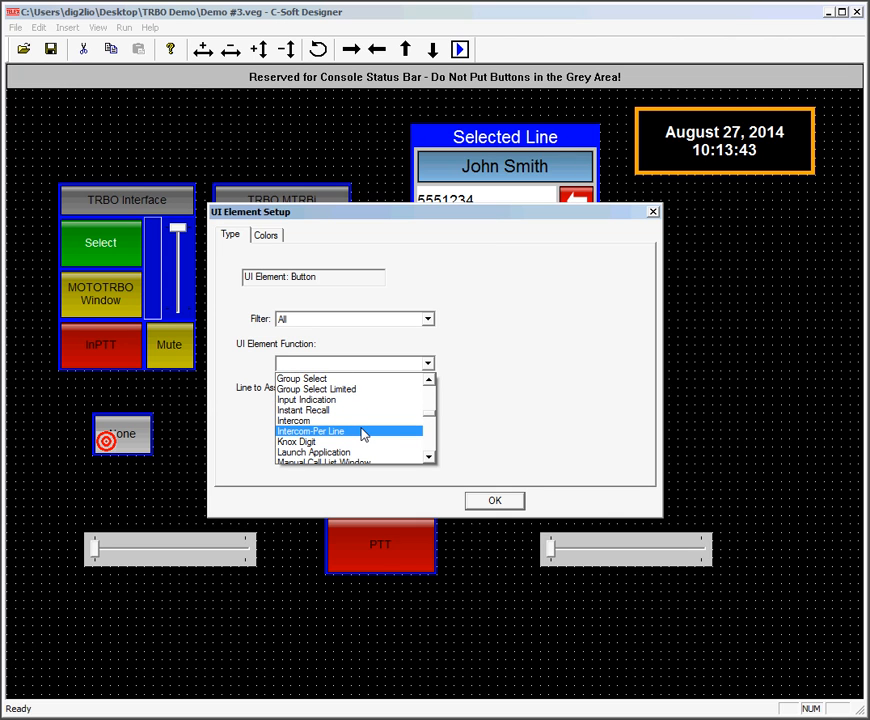
pyautogui.scroll(-1, 364, 435)
pyautogui.scroll(-2, 364, 435)
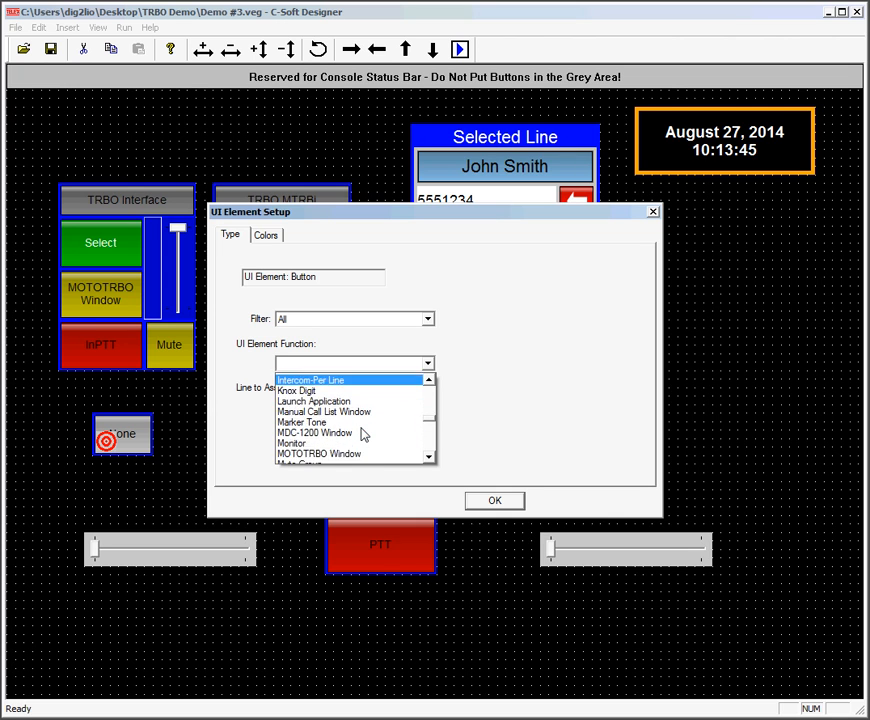
pyautogui.scroll(-1, 364, 435)
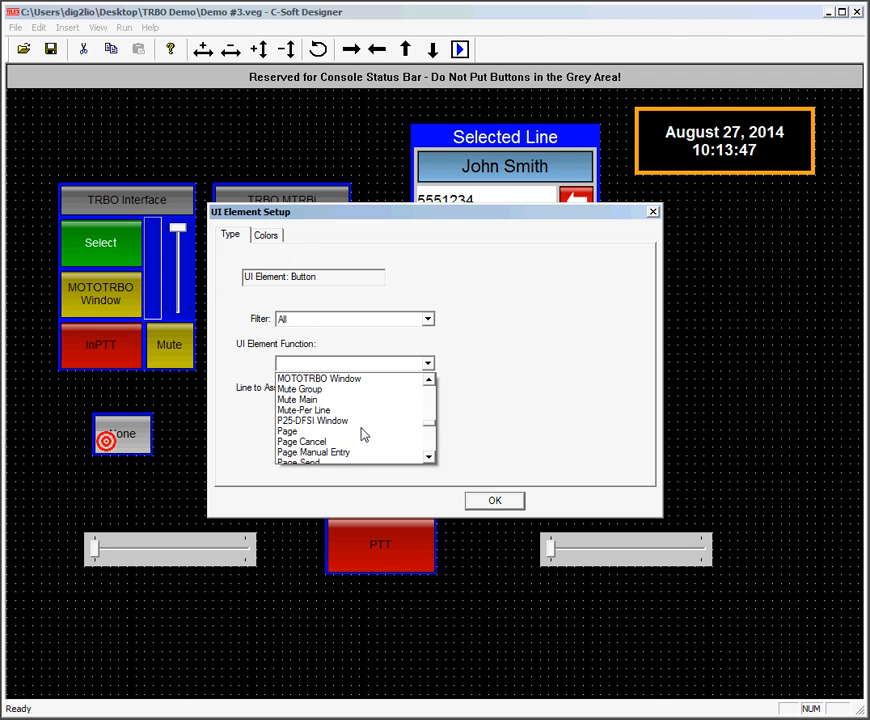
pyautogui.scroll(-3, 364, 435)
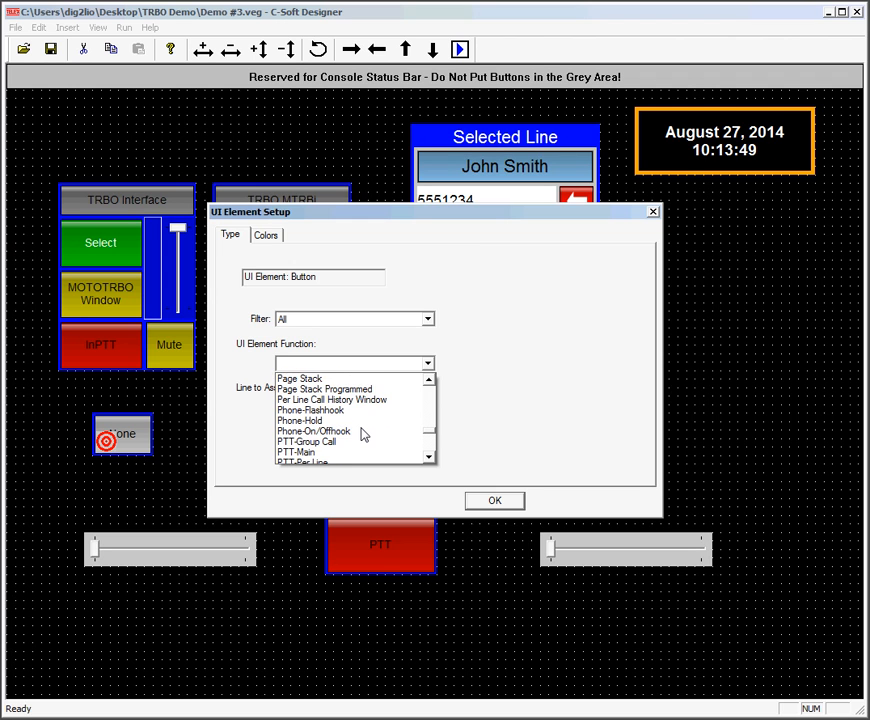
pyautogui.scroll(-1, 364, 435)
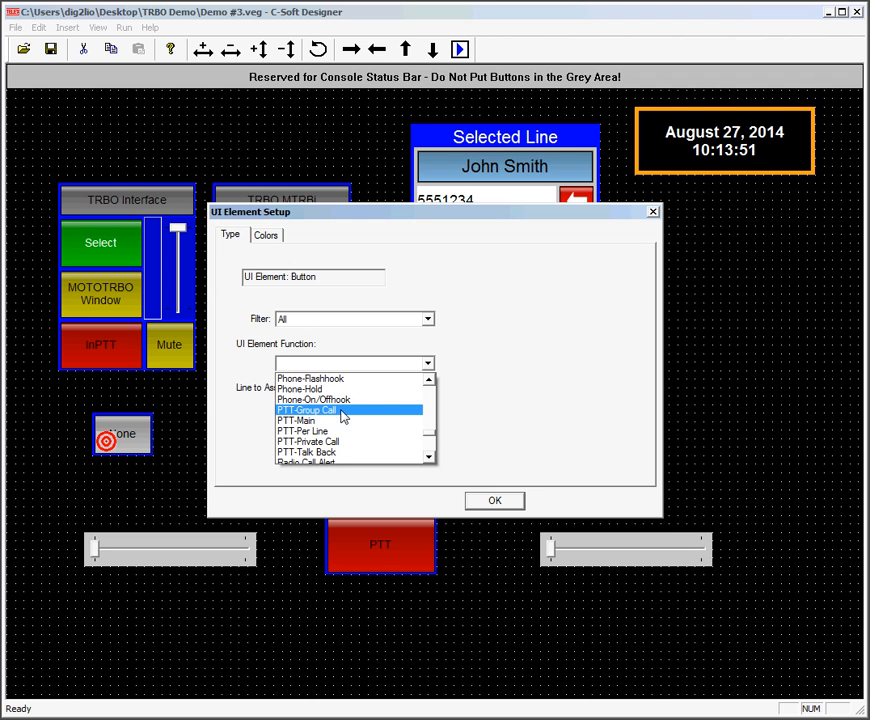
pyautogui.click(339, 413)
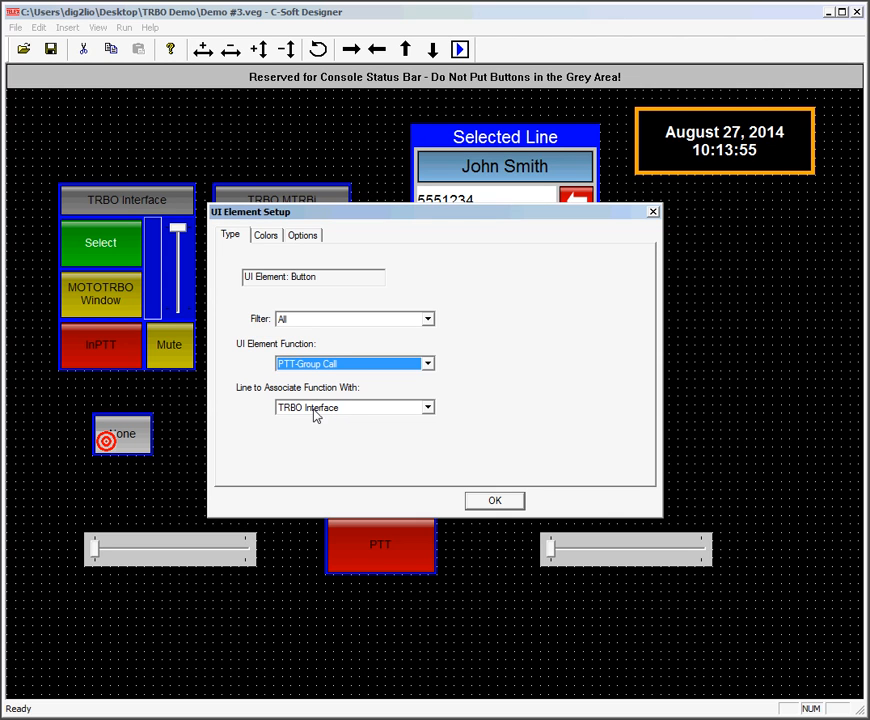
pyautogui.click(304, 236)
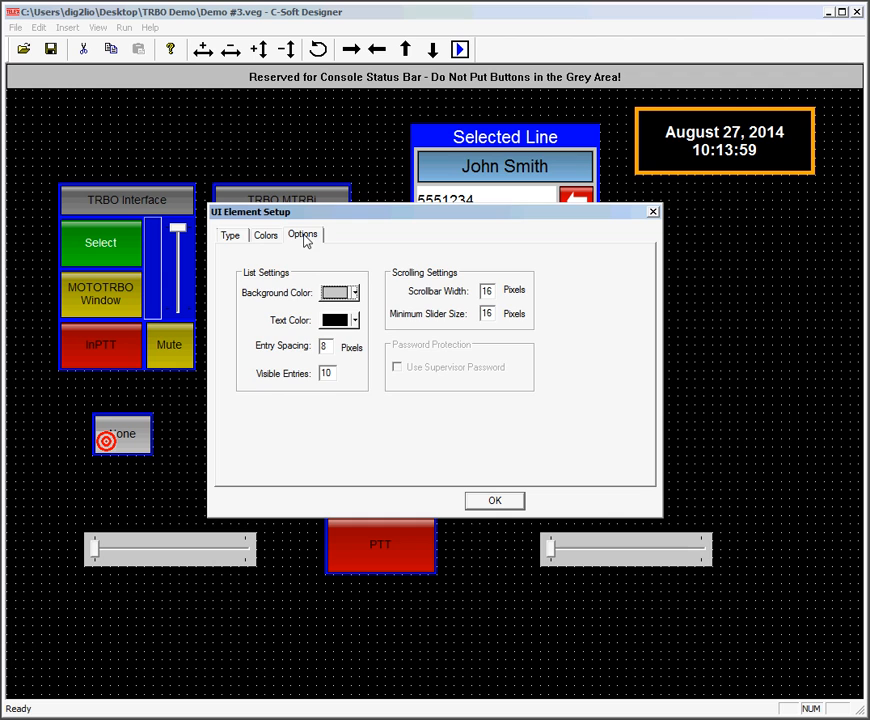
pyautogui.click(231, 238)
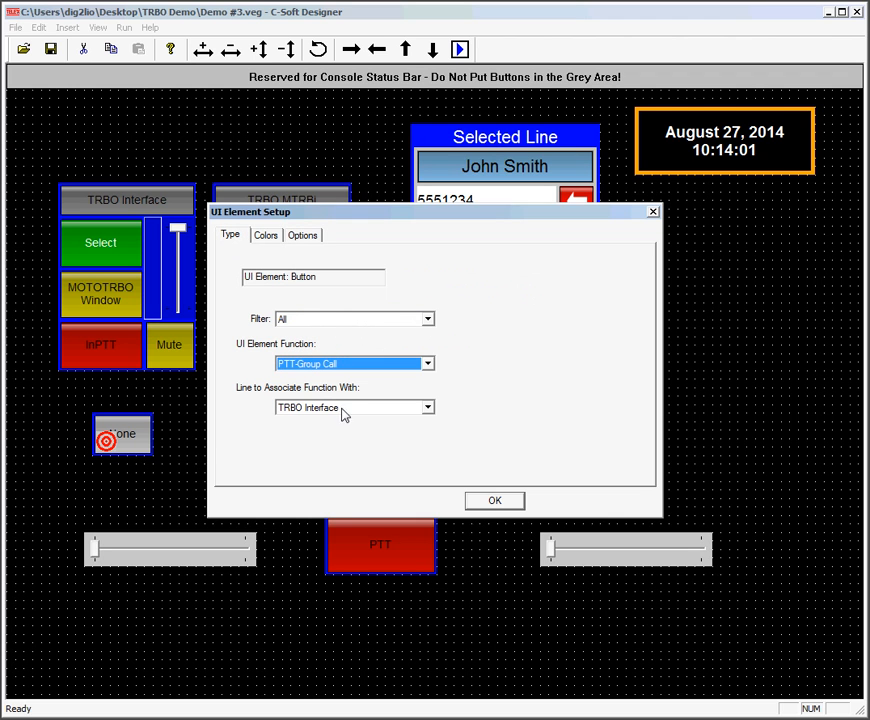
pyautogui.click(492, 502)
# Step: Attach the Group PTT button beneath the TRBO Interface panel, and place a copy under TRBO MTRBi associated with the MTRBi line
pyautogui.moveTo(124, 427); pyautogui.dragTo(269, 408)
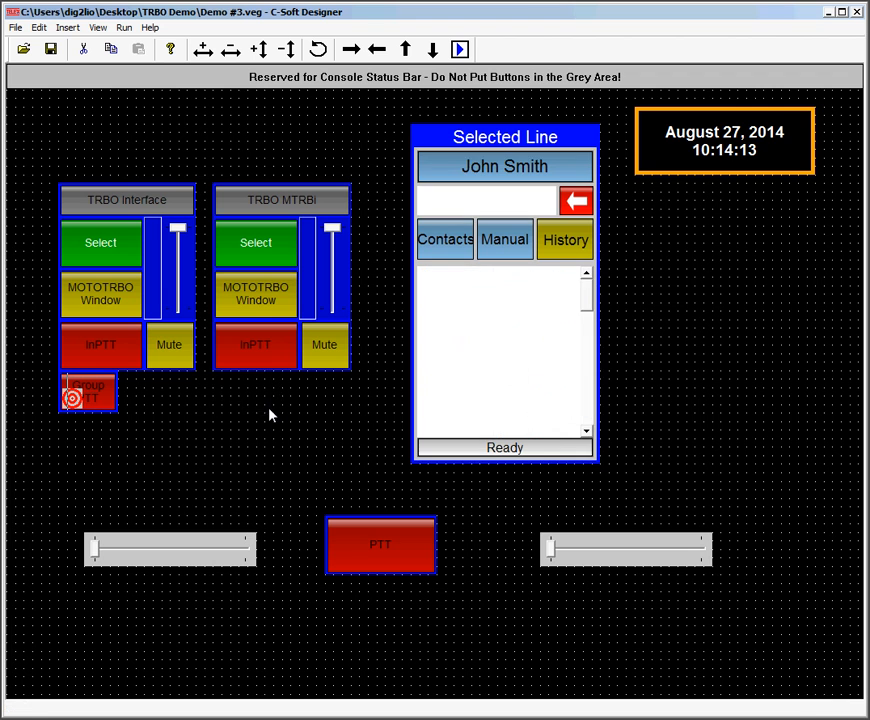
pyautogui.rightClick(250, 405)
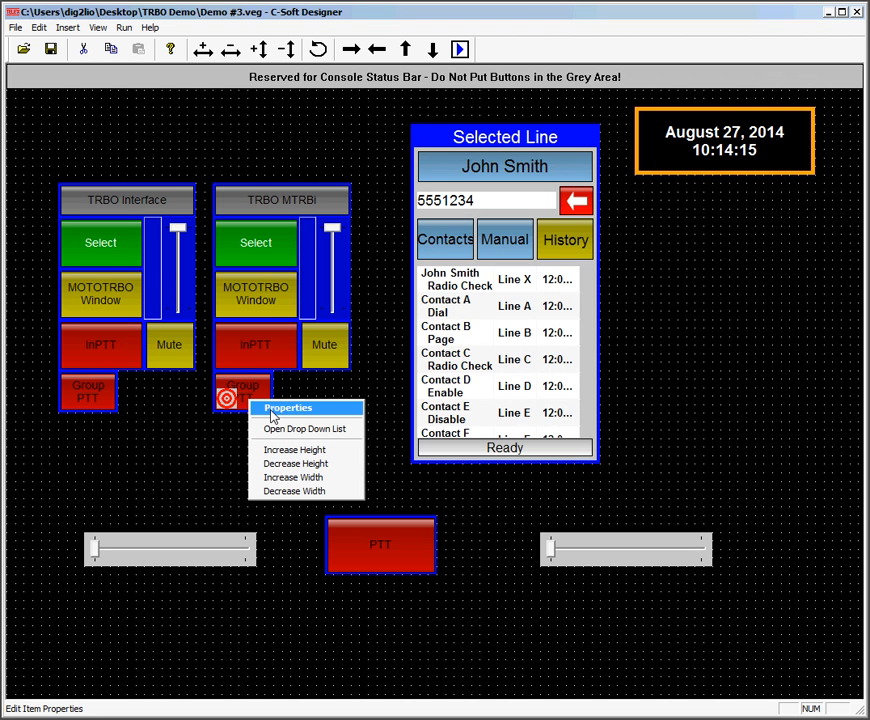
pyautogui.click(272, 408)
pyautogui.click(310, 410)
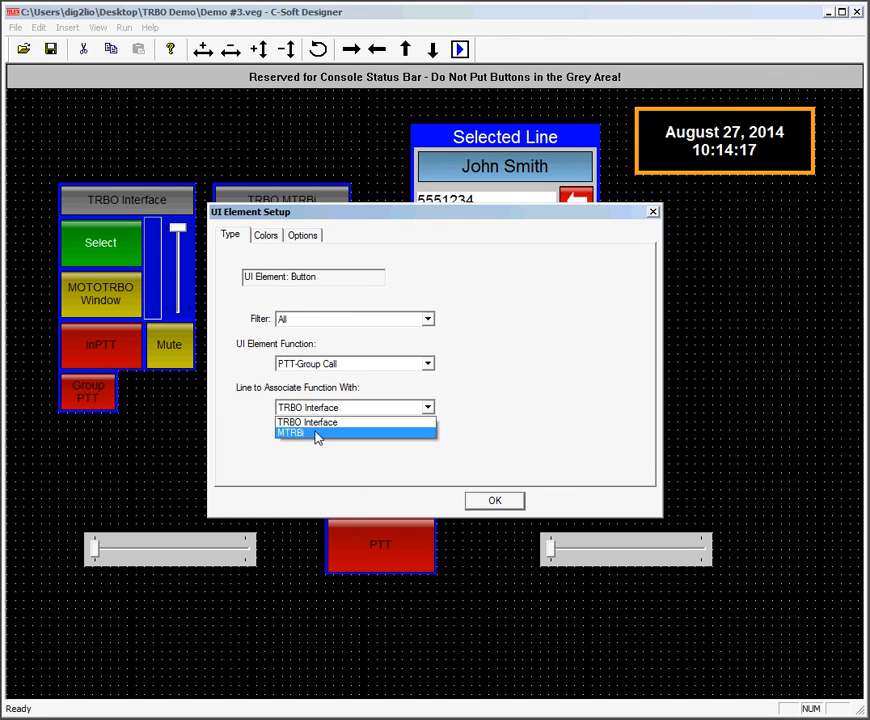
pyautogui.click(317, 436)
pyautogui.click(495, 501)
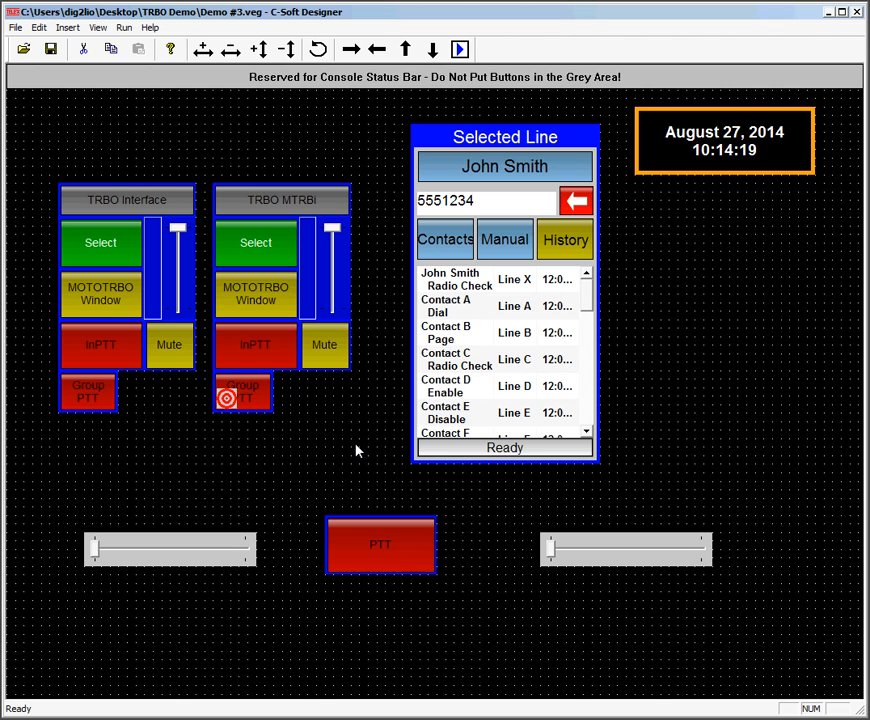
# Step: Copy the TRBO Interface Group PTT button to beneath that panel's Mute button and set the copy's function to PTT-Private Call
pyautogui.rightClick(144, 452)
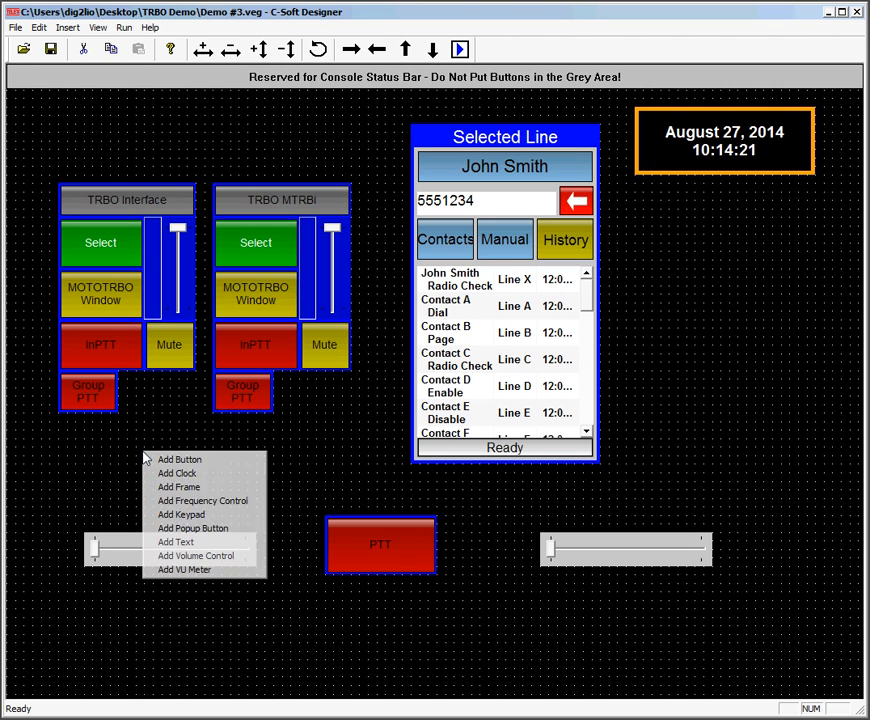
pyautogui.moveTo(97, 402); pyautogui.dragTo(177, 401)
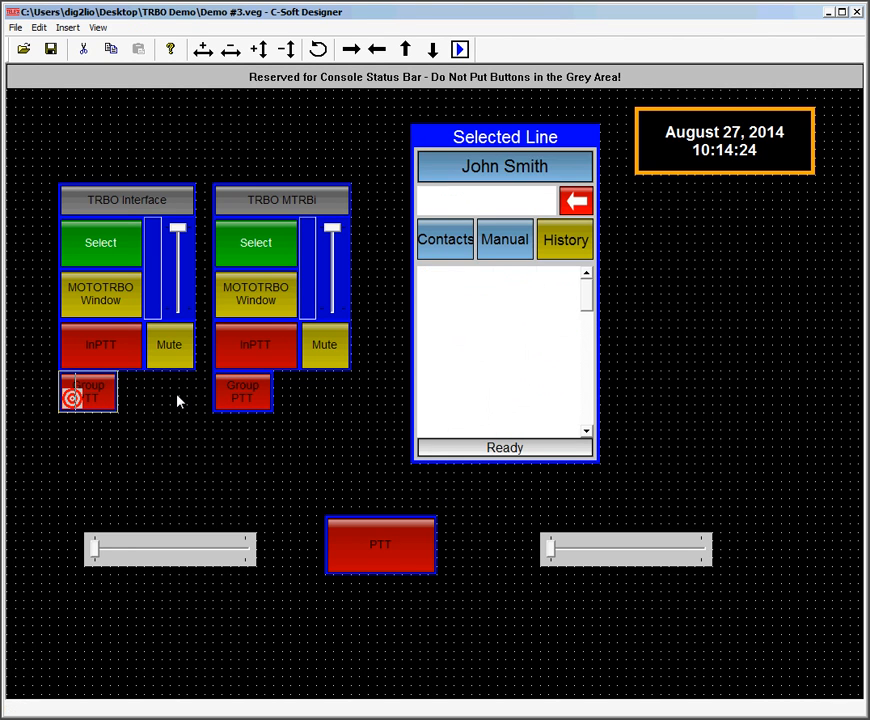
pyautogui.rightClick(173, 398)
pyautogui.click(190, 404)
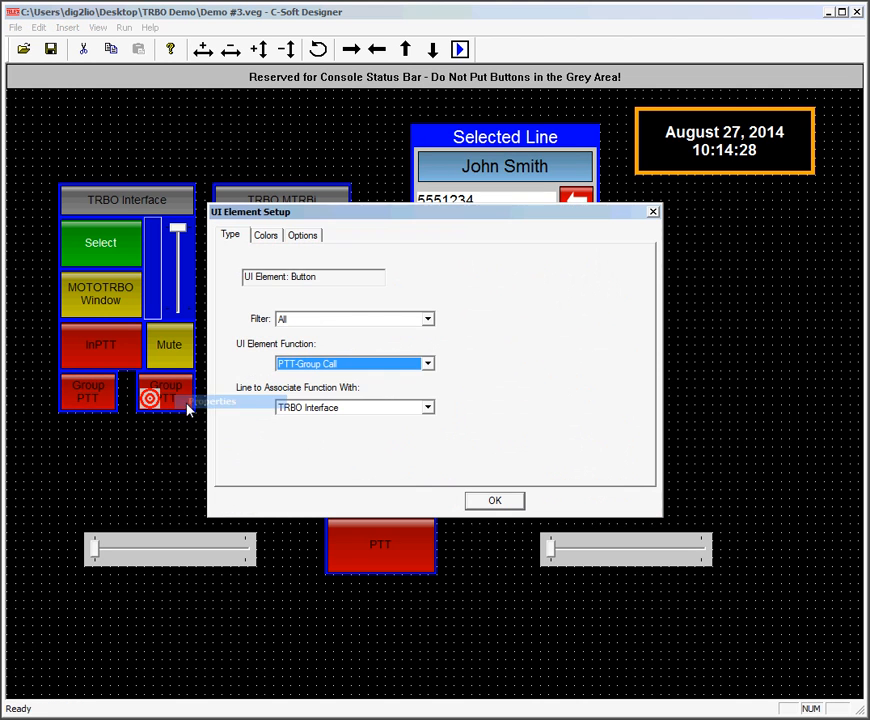
pyautogui.click(297, 364)
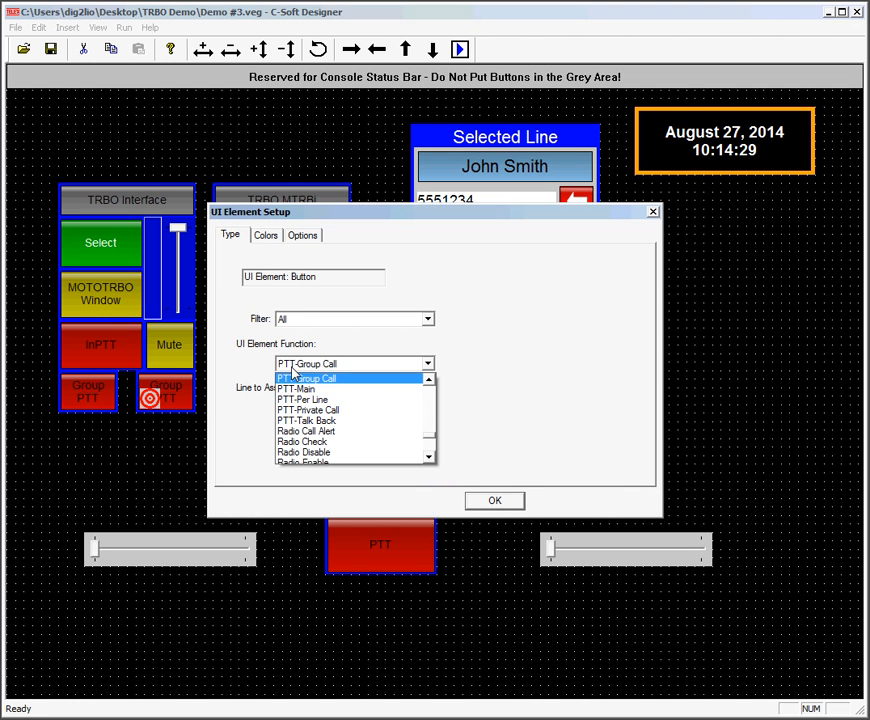
pyautogui.click(297, 410)
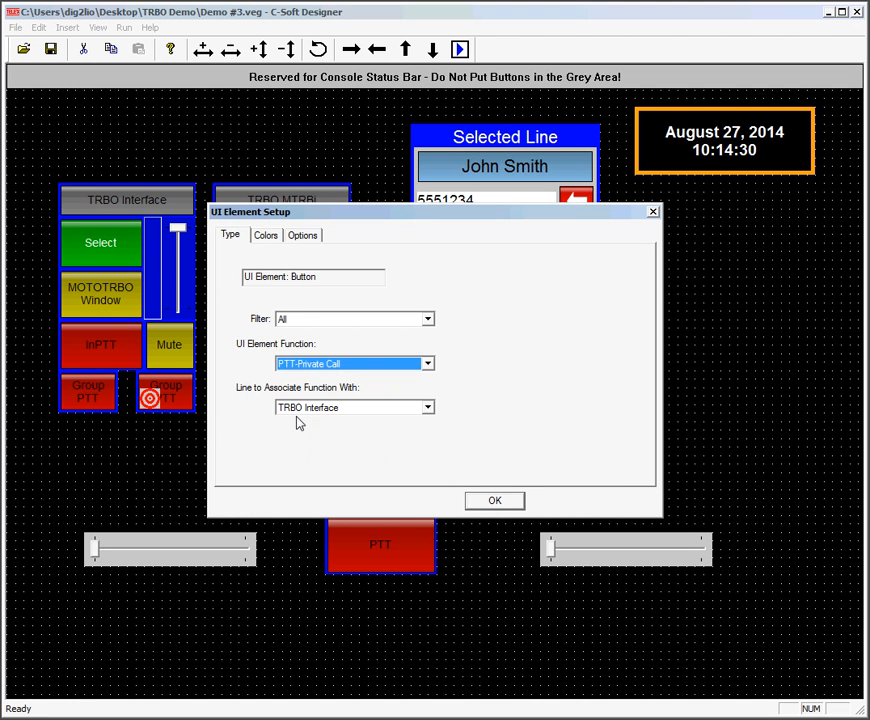
pyautogui.click(311, 245)
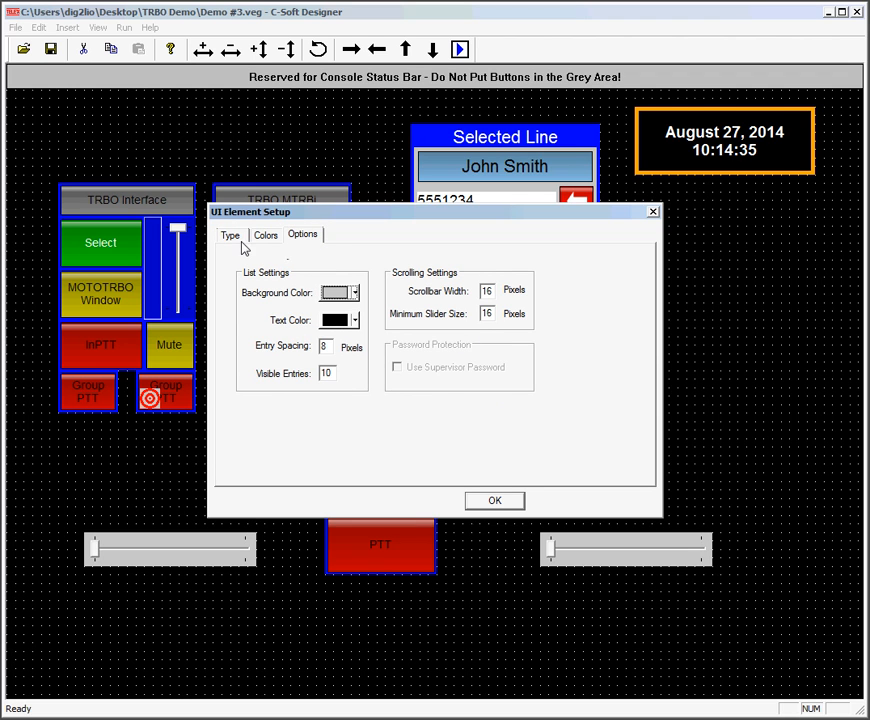
pyautogui.click(502, 501)
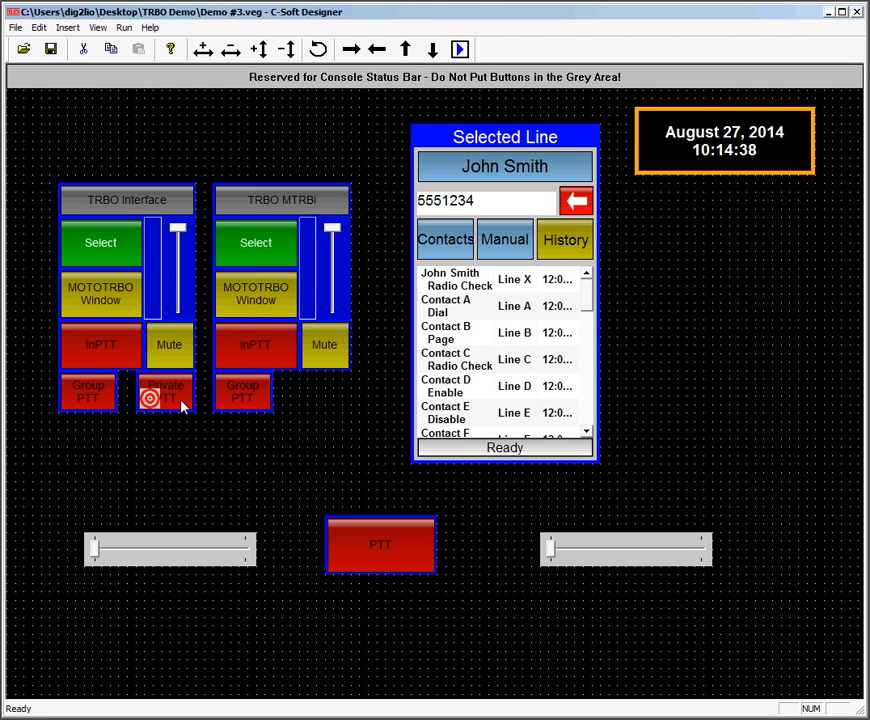
# Step: Copy the TRBO MTRBi Group PTT button to beneath that panel's Mute button and set the copy's function to PTT-Private Call
pyautogui.moveTo(181, 400)
pyautogui.mouseDown()
pyautogui.moveTo(298, 396)
pyautogui.moveTo(181, 393)
pyautogui.mouseUp()
pyautogui.moveTo(232, 403); pyautogui.dragTo(322, 412)
pyautogui.rightClick(322, 403)
pyautogui.click(341, 412)
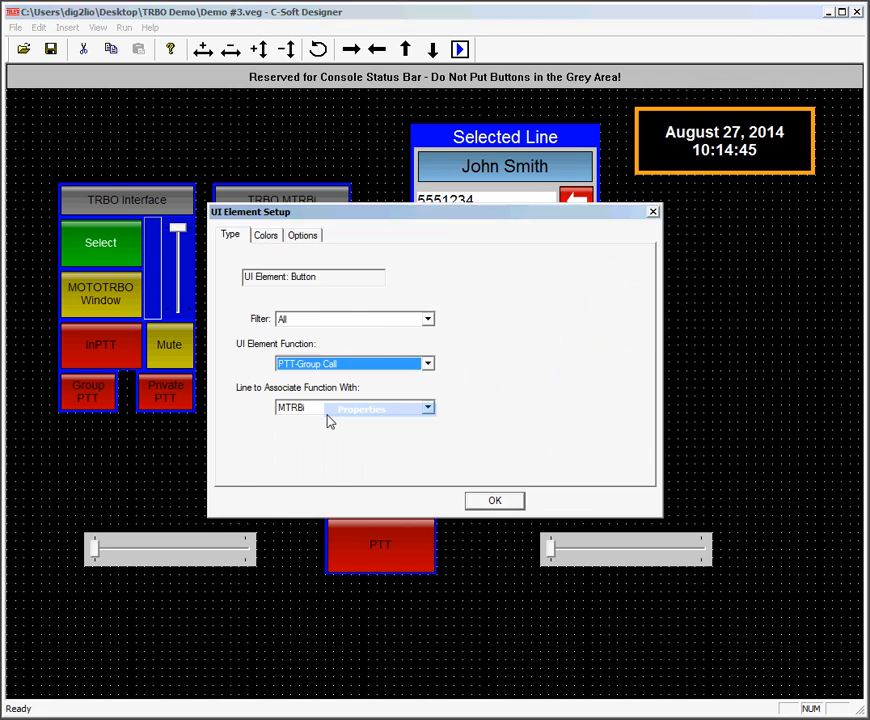
pyautogui.click(341, 366)
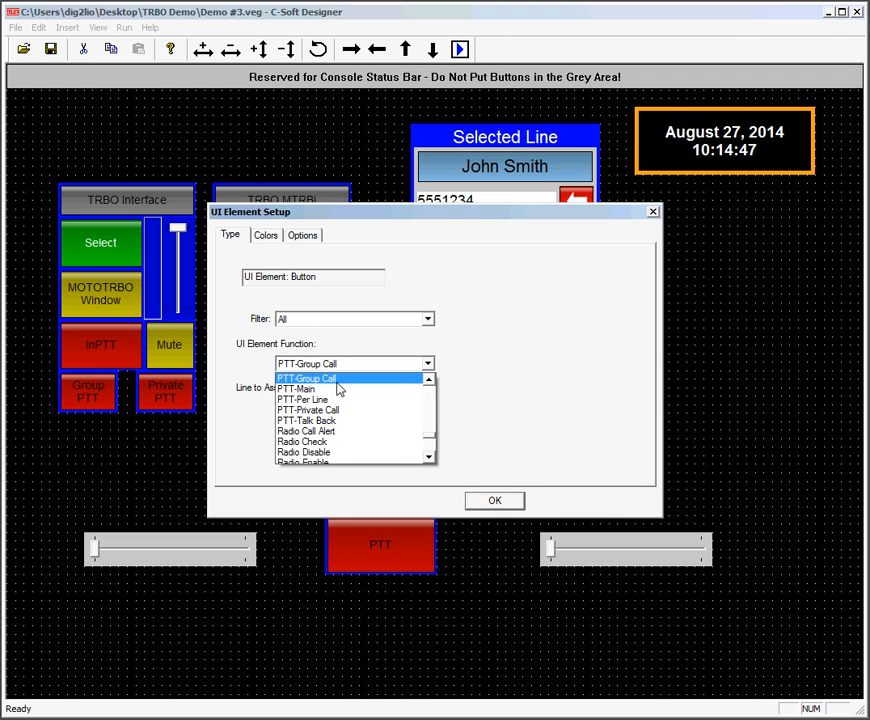
pyautogui.click(338, 410)
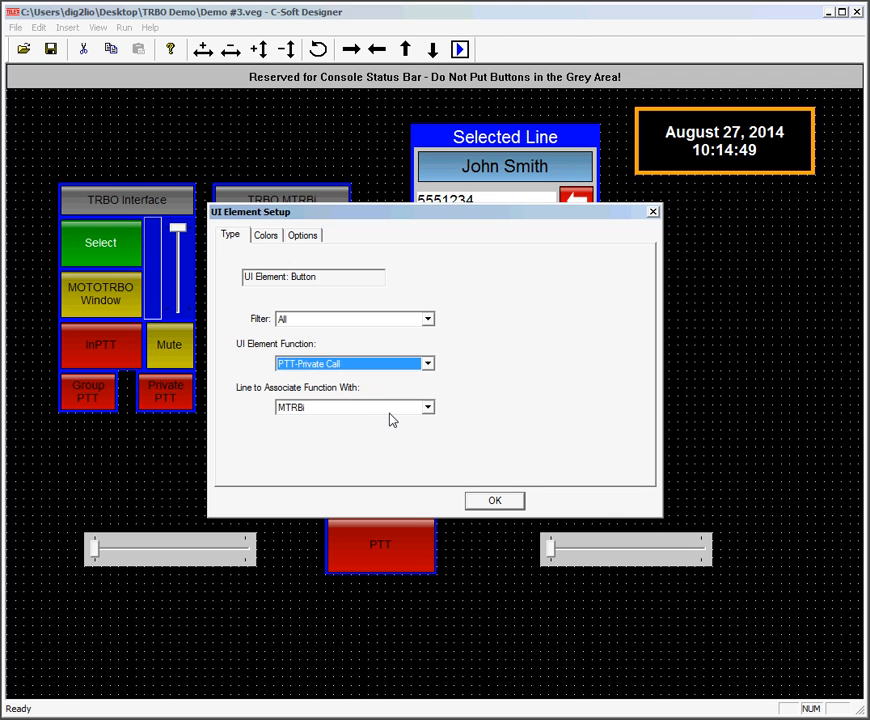
pyautogui.click(494, 500)
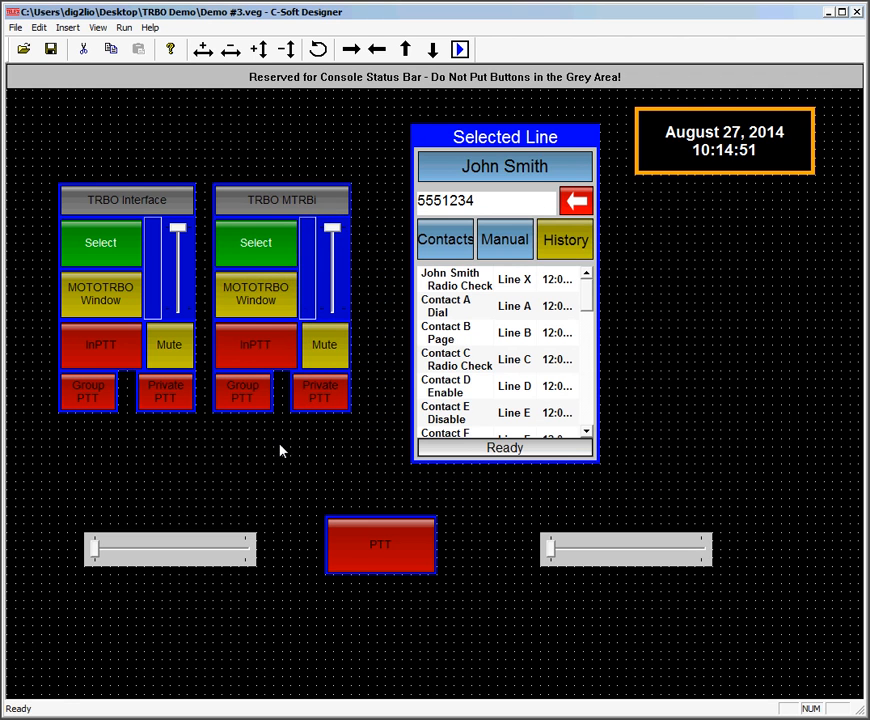
# Step: Delete the Selected Line keypad from the layout
pyautogui.click(445, 358)
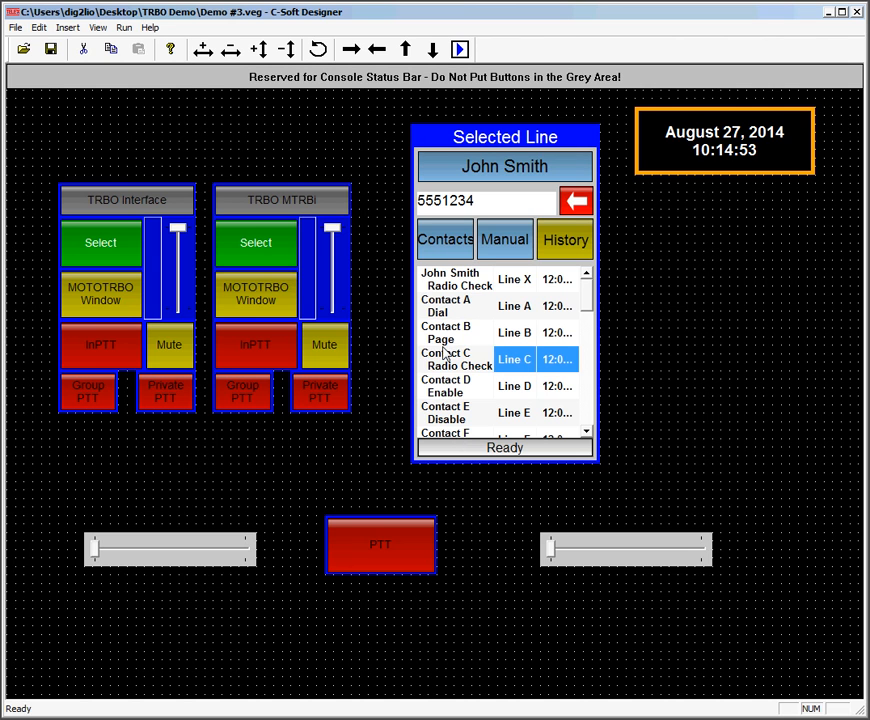
pyautogui.click(458, 142)
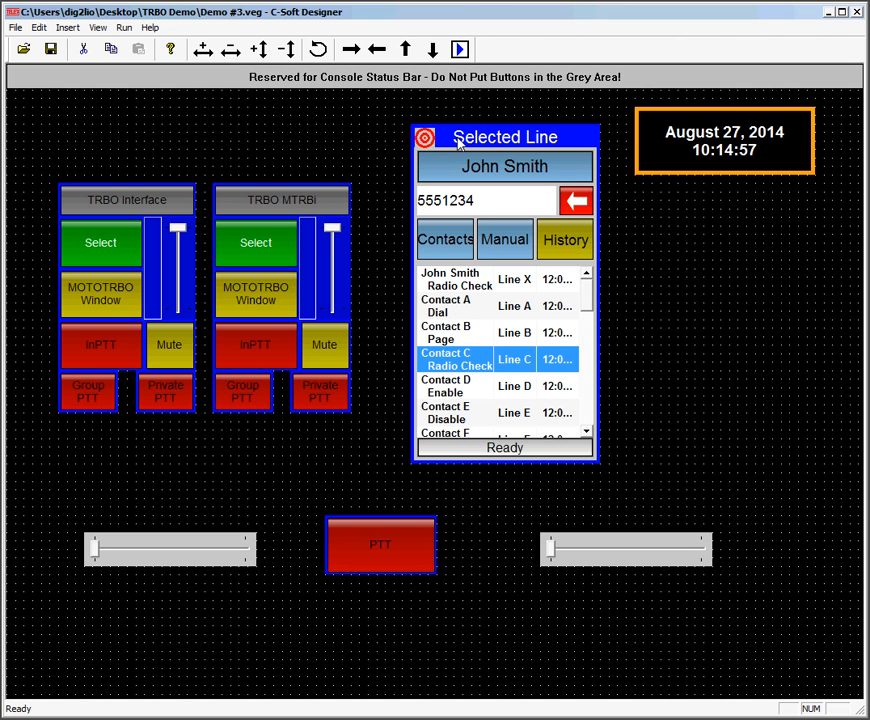
pyautogui.press('Delete')
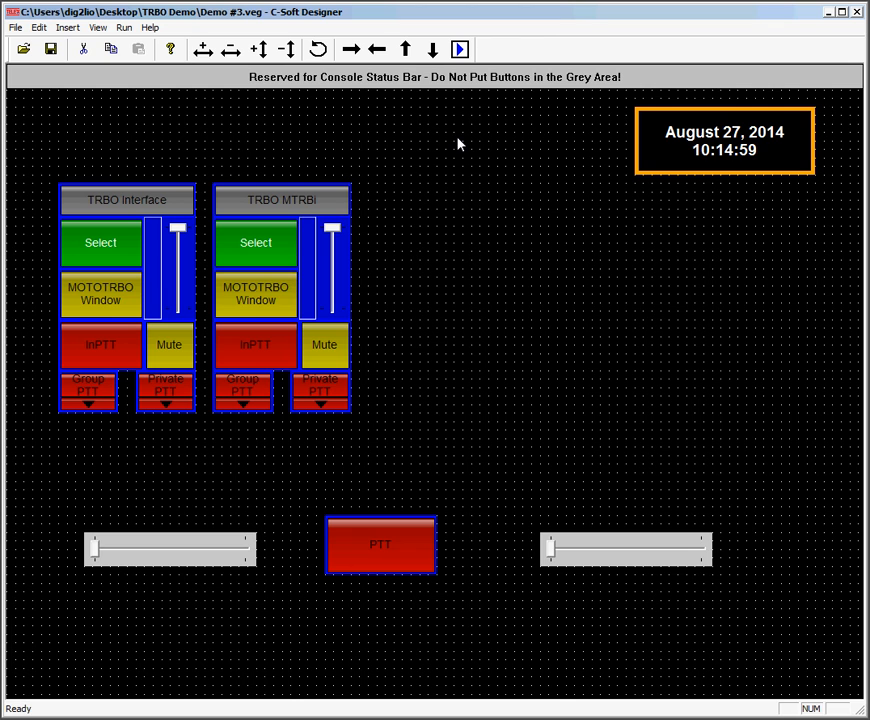
# Step: Select the four Group PTT and Private PTT buttons together and increase their height by three increments
pyautogui.moveTo(32, 370); pyautogui.dragTo(397, 451)
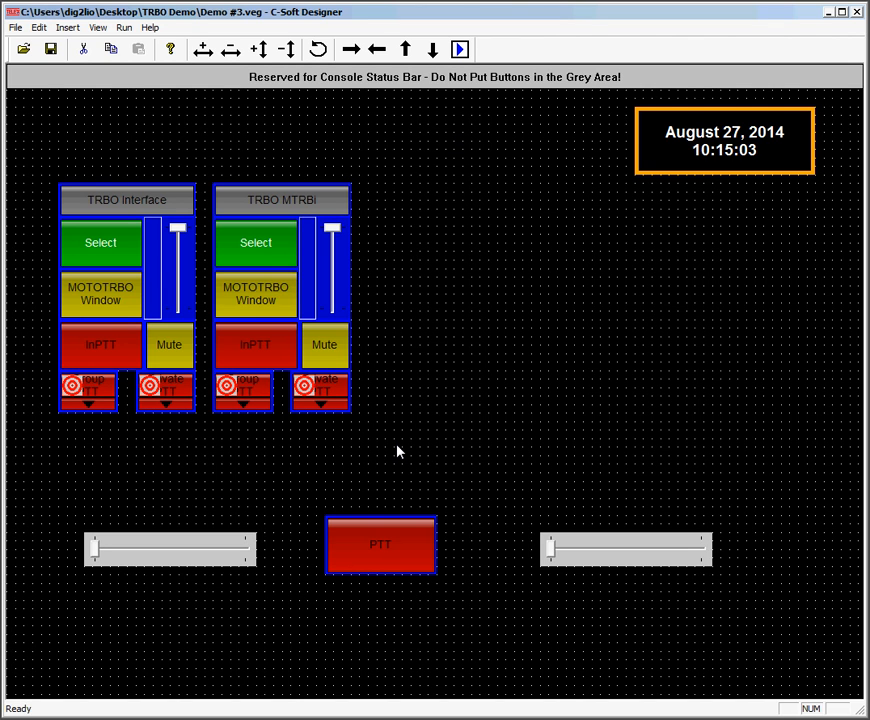
pyautogui.hotkey('shift', 'Down')
pyautogui.hotkey('shift', 'Down')
pyautogui.hotkey('shift', 'Down')
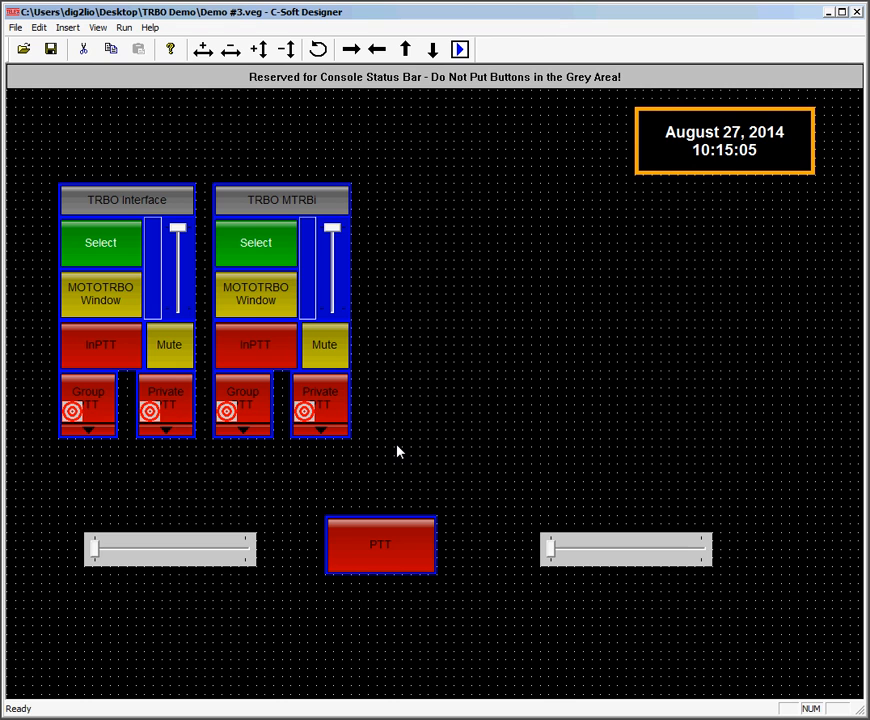
pyautogui.click(397, 451)
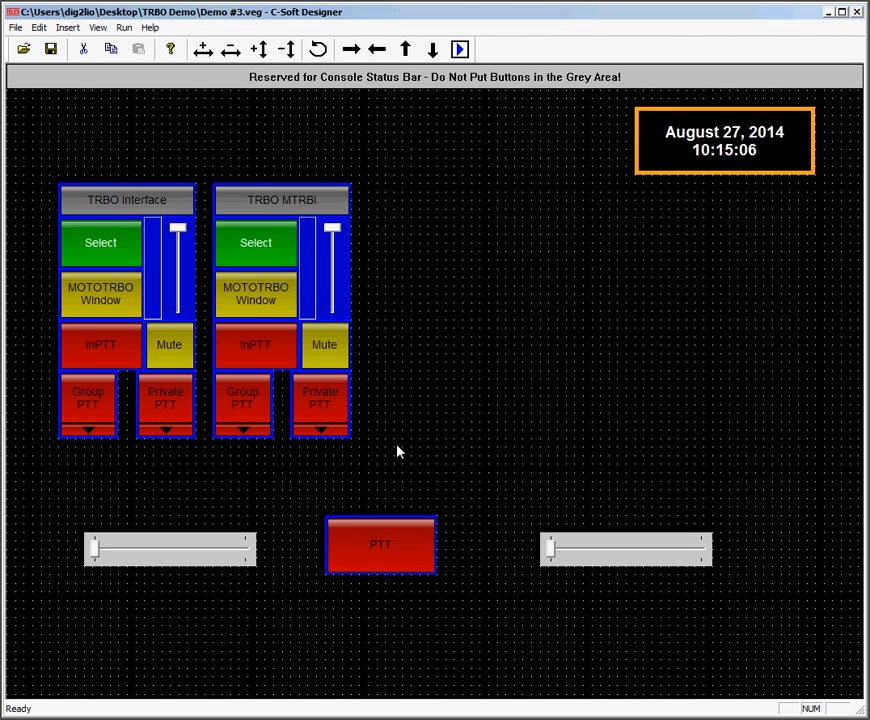
# Step: Add a Selected Line keypad, place it beside the TRBO MTRBi panel and widen it by seven increments
pyautogui.click(325, 433)
pyautogui.rightClick(467, 286)
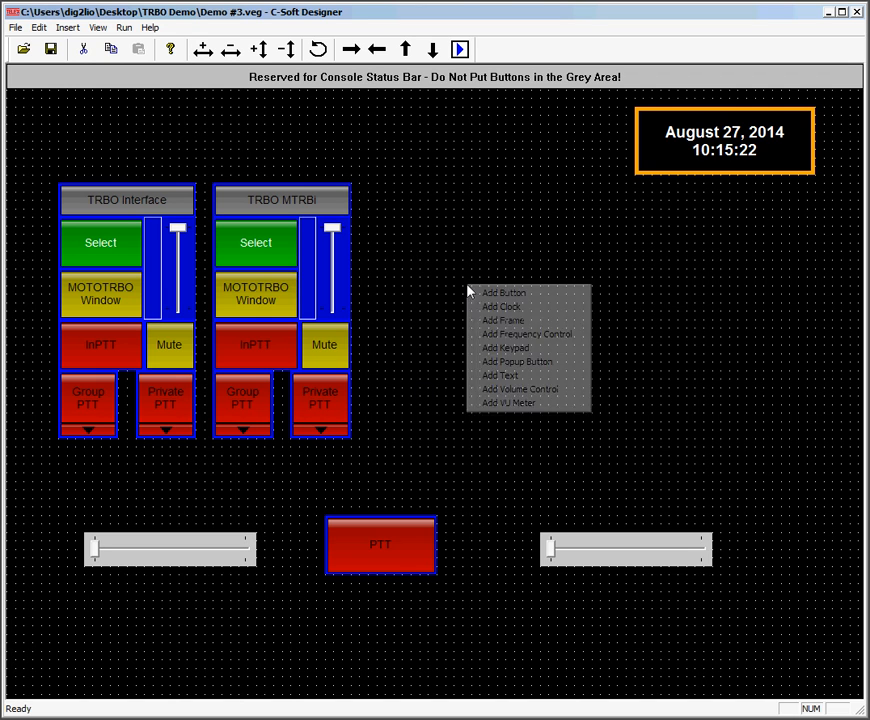
pyautogui.click(503, 350)
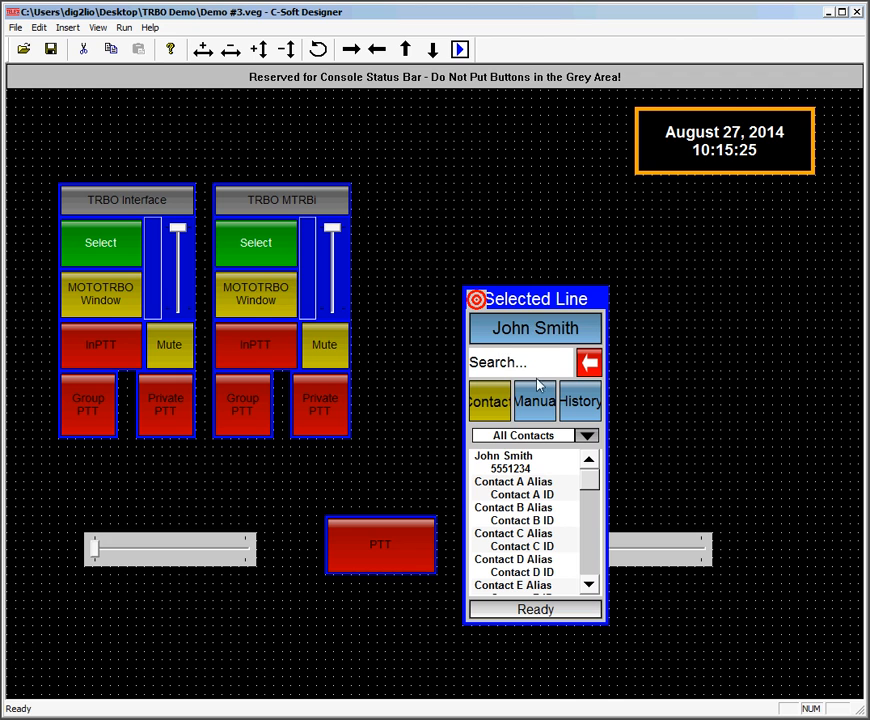
pyautogui.moveTo(544, 320); pyautogui.dragTo(481, 172)
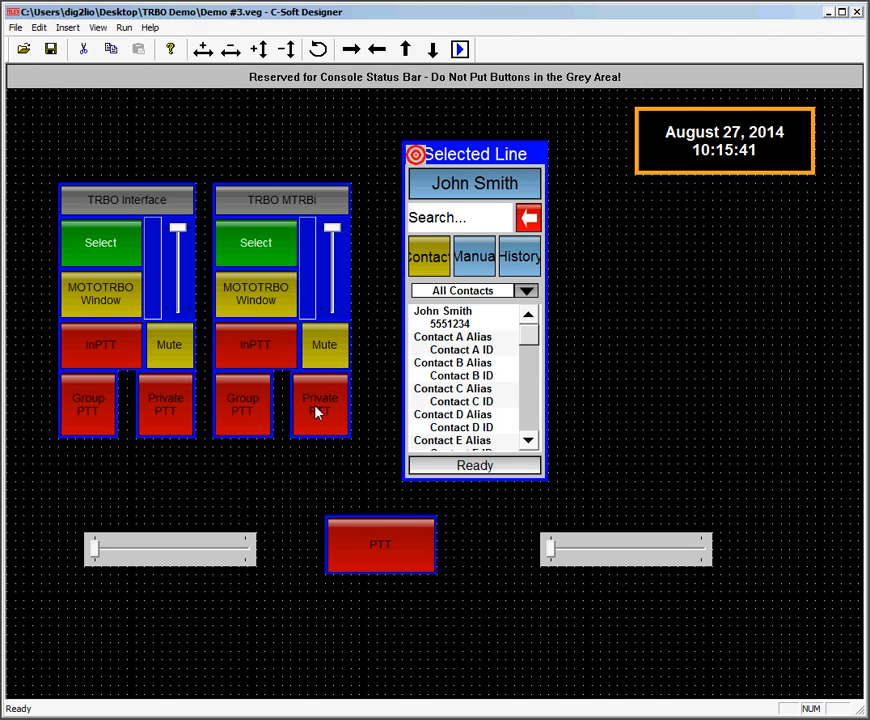
pyautogui.hotkey('shift', 'Right')
pyautogui.hotkey('shift', 'Right')
pyautogui.hotkey('shift', 'Right')
pyautogui.hotkey('shift', 'Right')
pyautogui.hotkey('shift', 'Right')
pyautogui.hotkey('shift', 'Right')
pyautogui.hotkey('shift', 'Right')
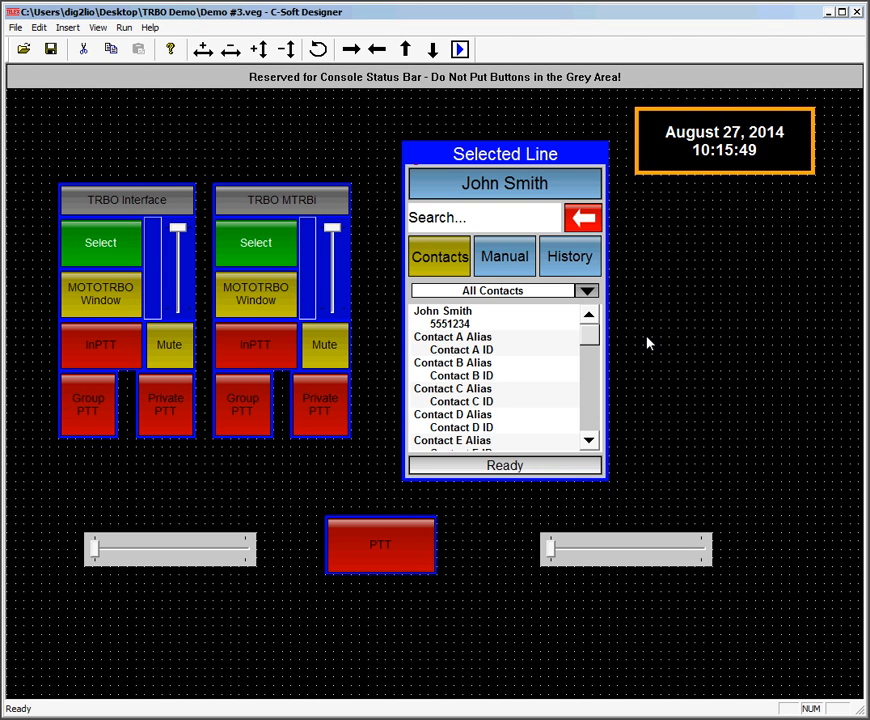
# Step: Add a button beside the keypad and set its function to Radio Check as a global radio button
pyautogui.rightClick(675, 305)
pyautogui.click(692, 309)
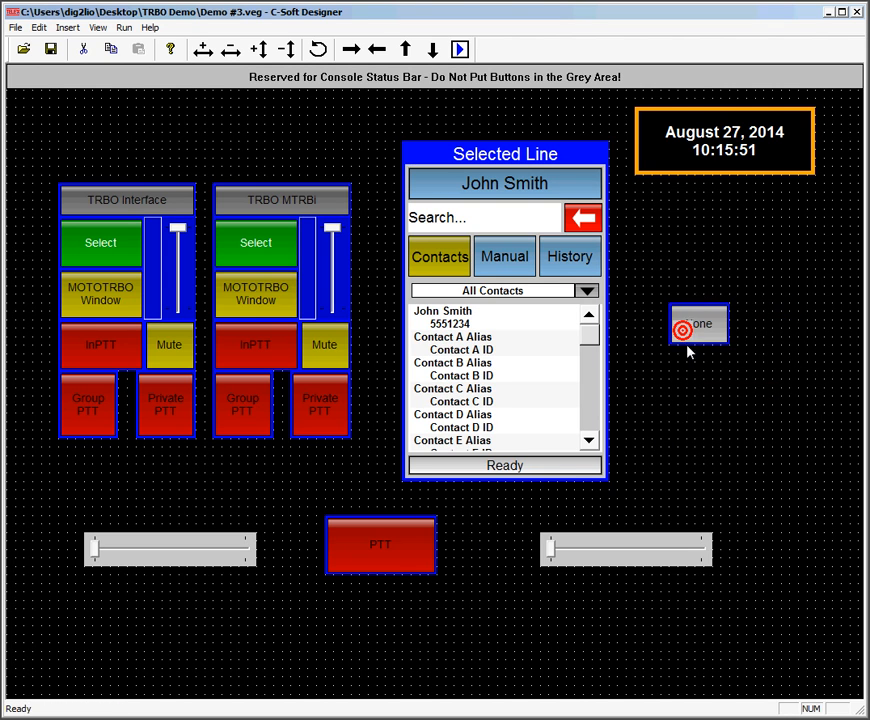
pyautogui.rightClick(694, 332)
pyautogui.click(700, 338)
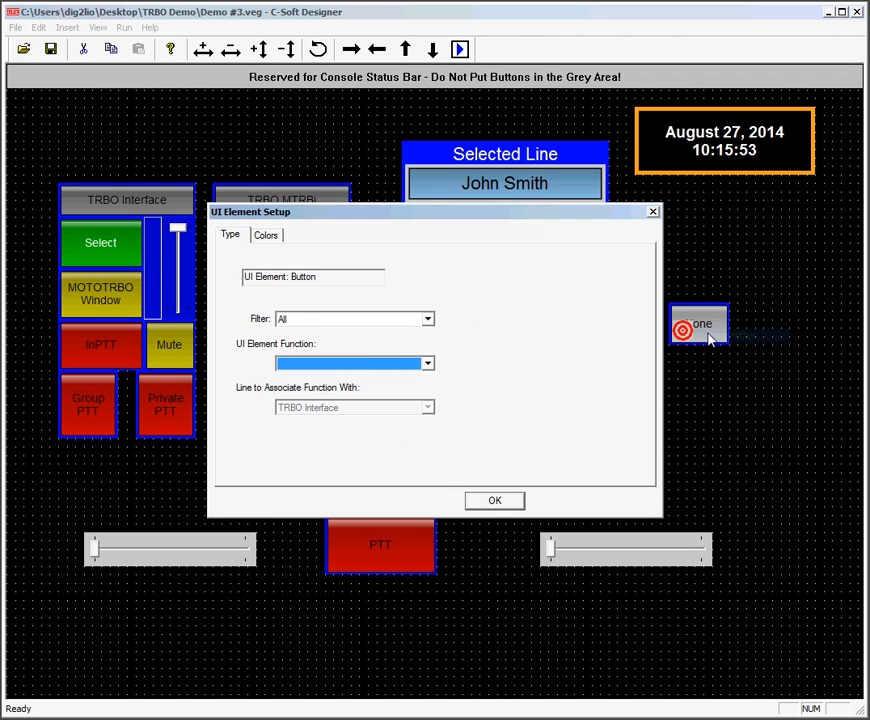
pyautogui.click(358, 364)
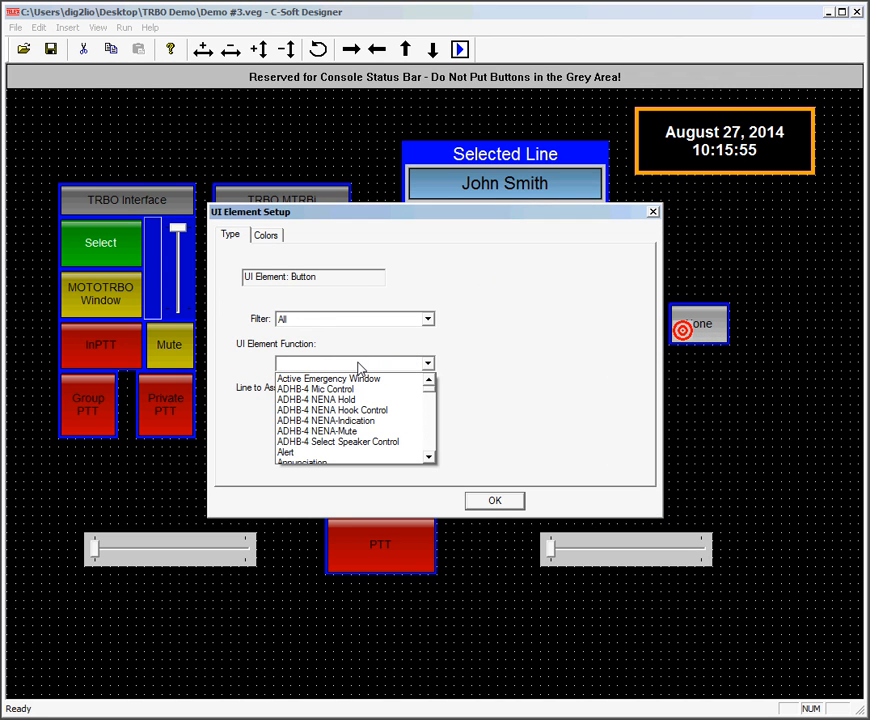
pyautogui.press('r')
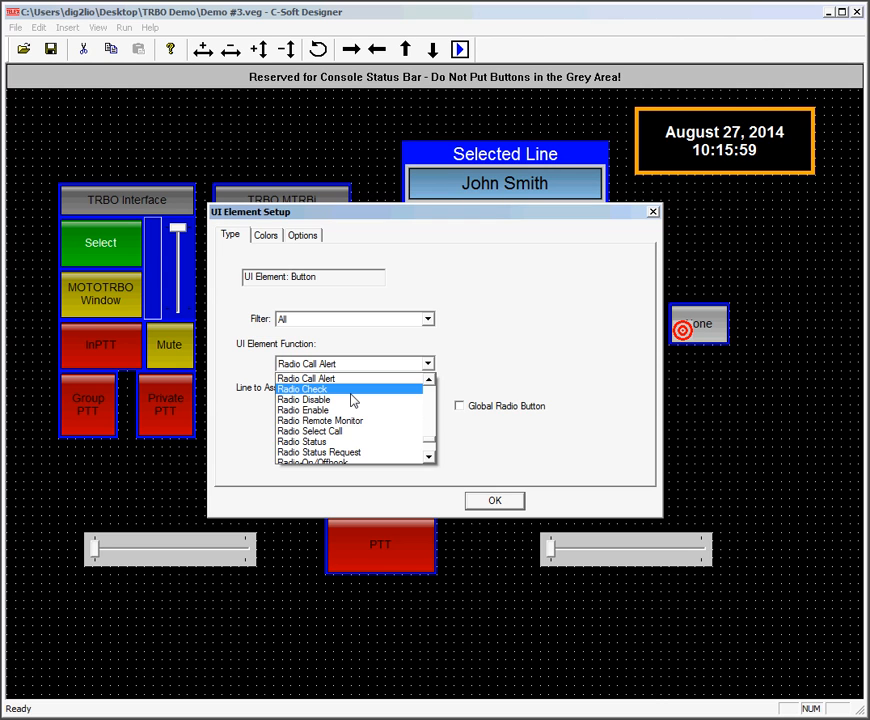
pyautogui.click(351, 393)
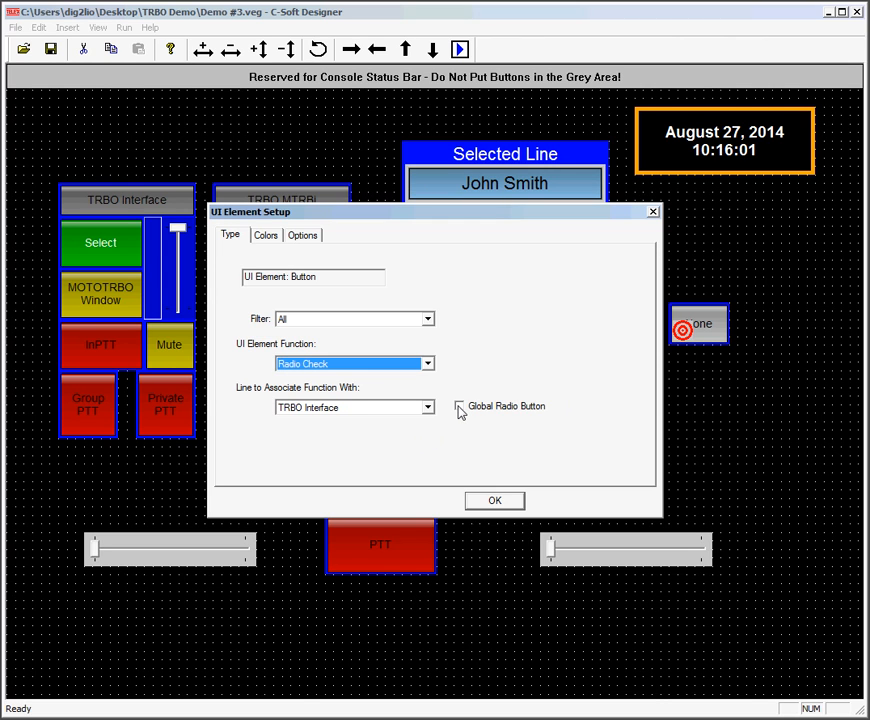
pyautogui.click(459, 407)
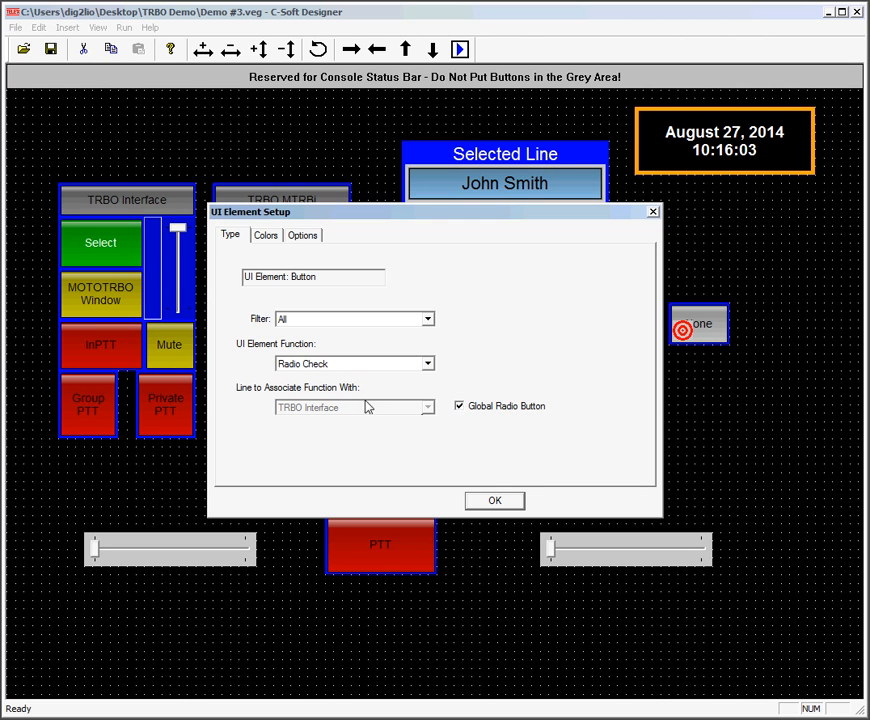
pyautogui.click(300, 236)
pyautogui.click(498, 501)
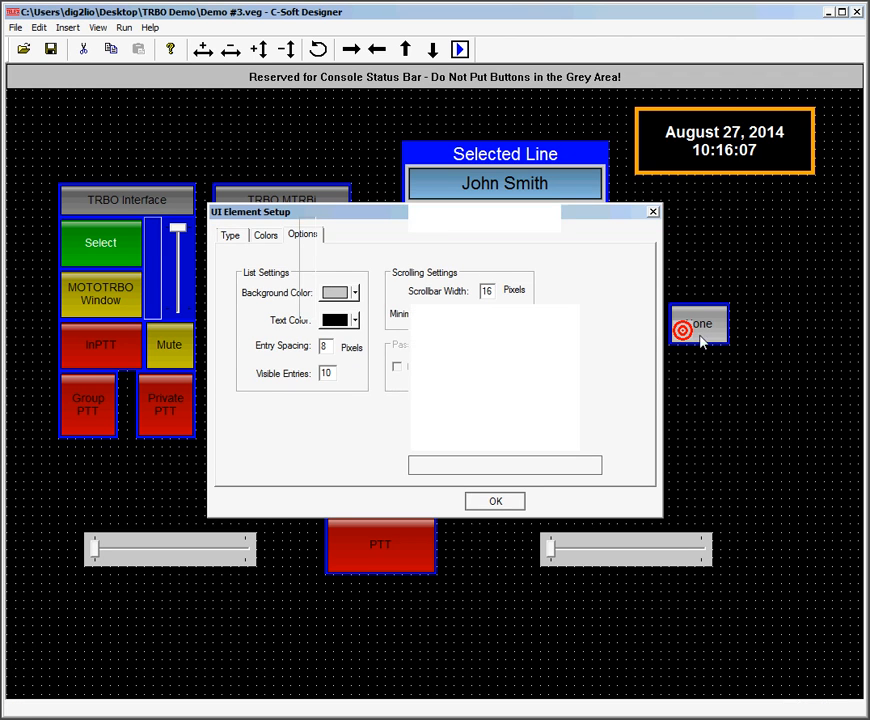
# Step: Move the Radio Check button slightly upward and enlarge it by two increments in both height and width
pyautogui.moveTo(714, 314); pyautogui.dragTo(705, 281)
pyautogui.hotkey('shift', 'Down')
pyautogui.hotkey('shift', 'Down')
pyautogui.hotkey('shift', 'Right')
pyautogui.hotkey('shift', 'Right')
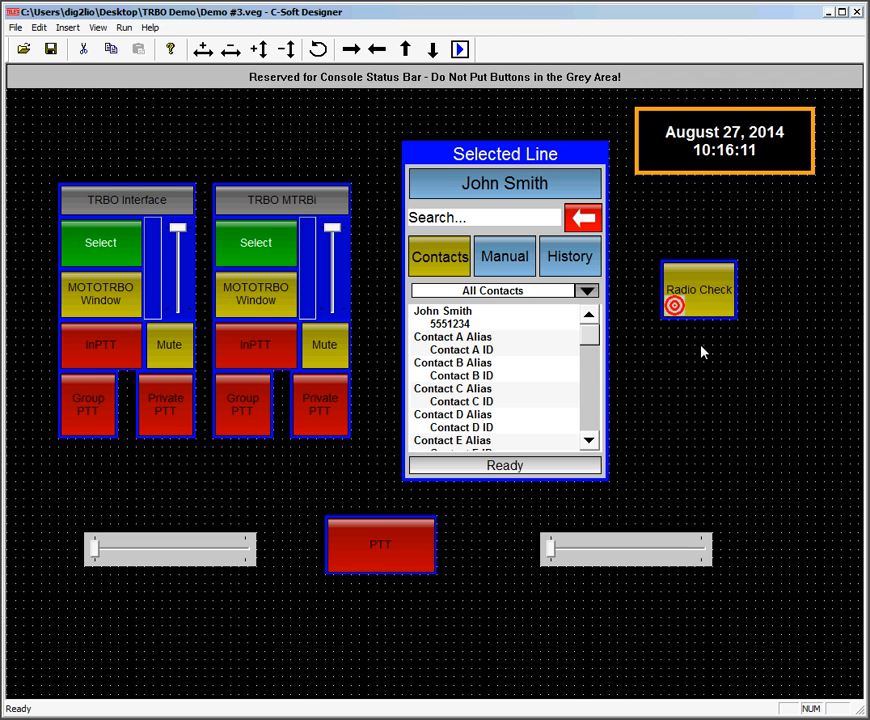
# Step: Copy the Radio Check button to just below the original and set the copy's function to Radio Disable
pyautogui.moveTo(709, 313); pyautogui.dragTo(701, 392)
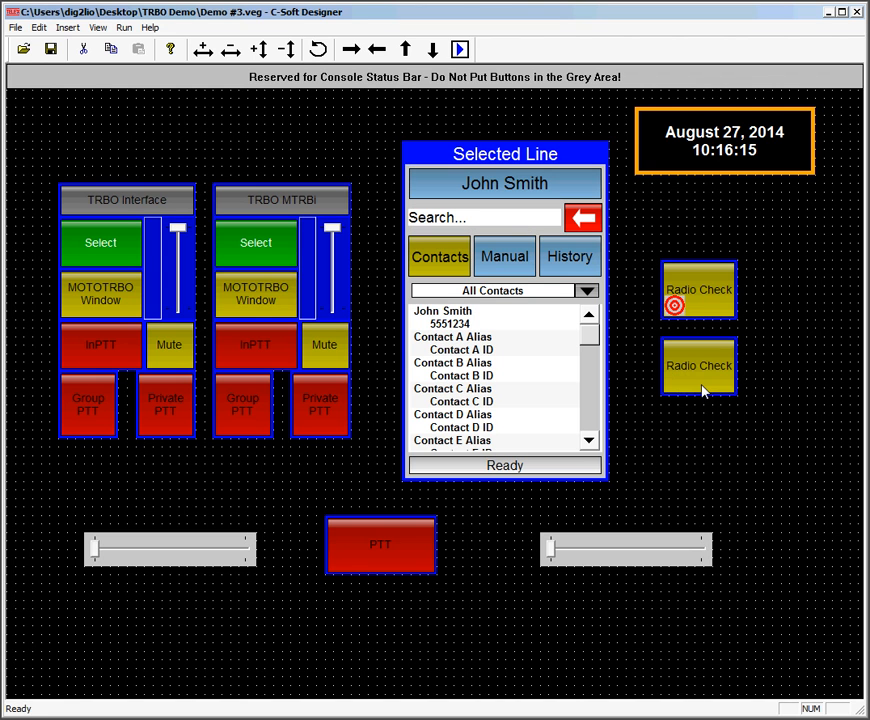
pyautogui.rightClick(703, 390)
pyautogui.click(722, 395)
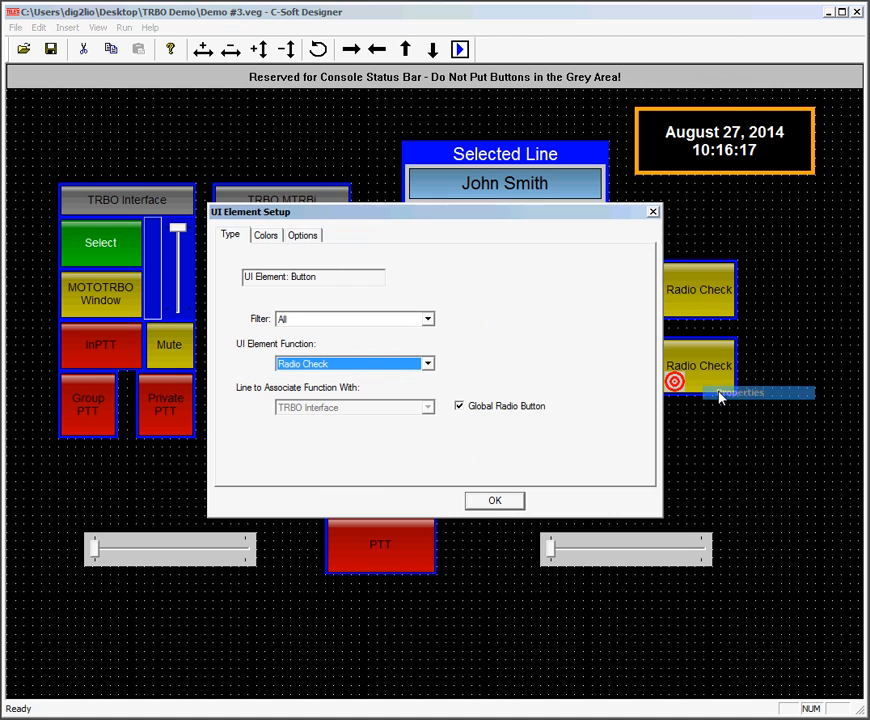
pyautogui.click(389, 371)
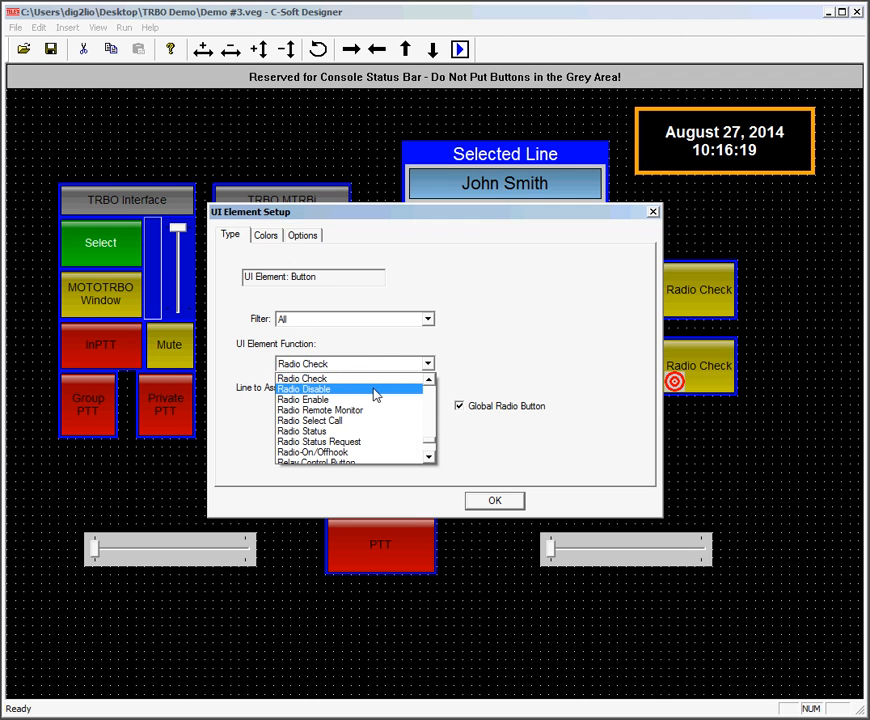
pyautogui.click(375, 393)
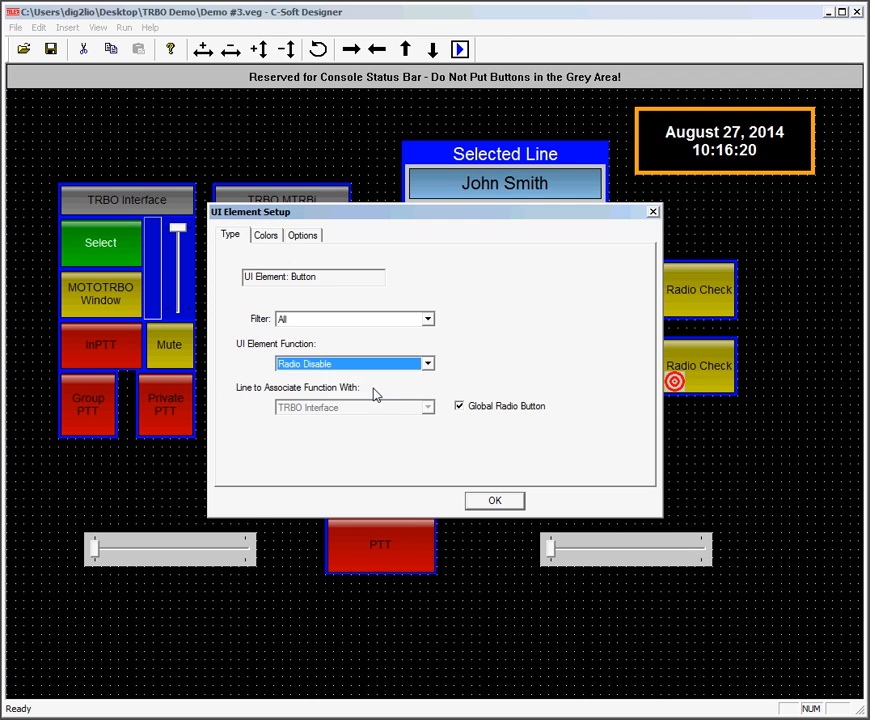
pyautogui.click(499, 501)
# Step: Copy the Radio Disable button to directly below itself and set the copy's function to Radio Enable
pyautogui.moveTo(723, 390); pyautogui.dragTo(723, 454)
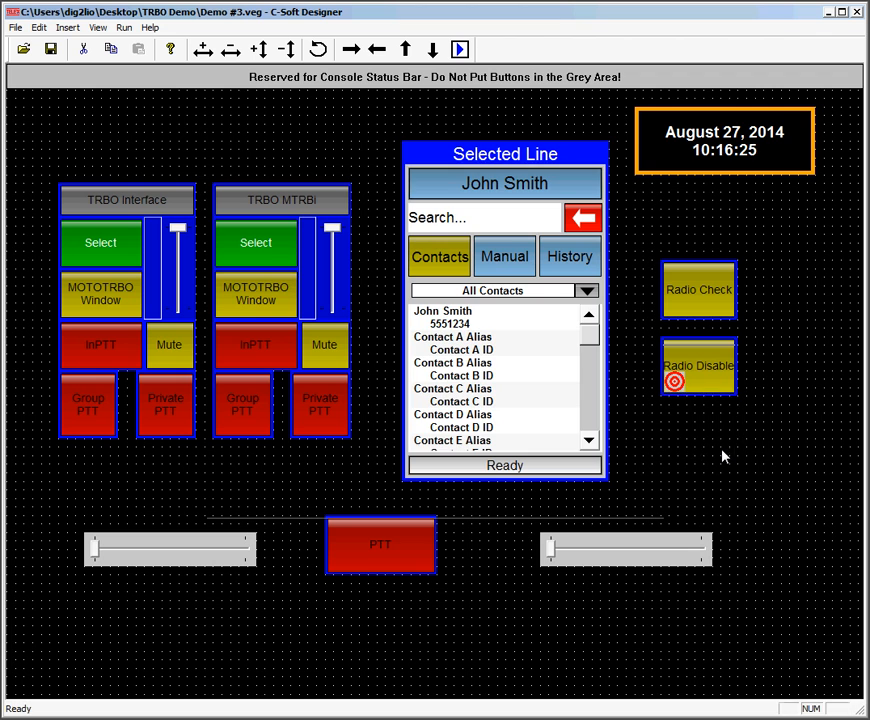
pyautogui.rightClick(703, 440)
pyautogui.click(720, 445)
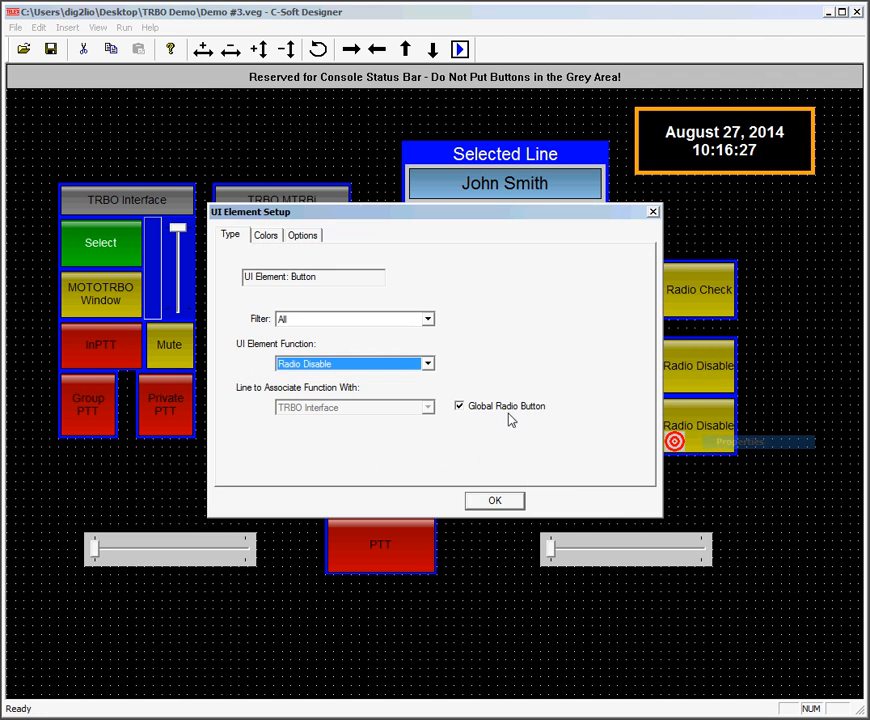
pyautogui.click(308, 366)
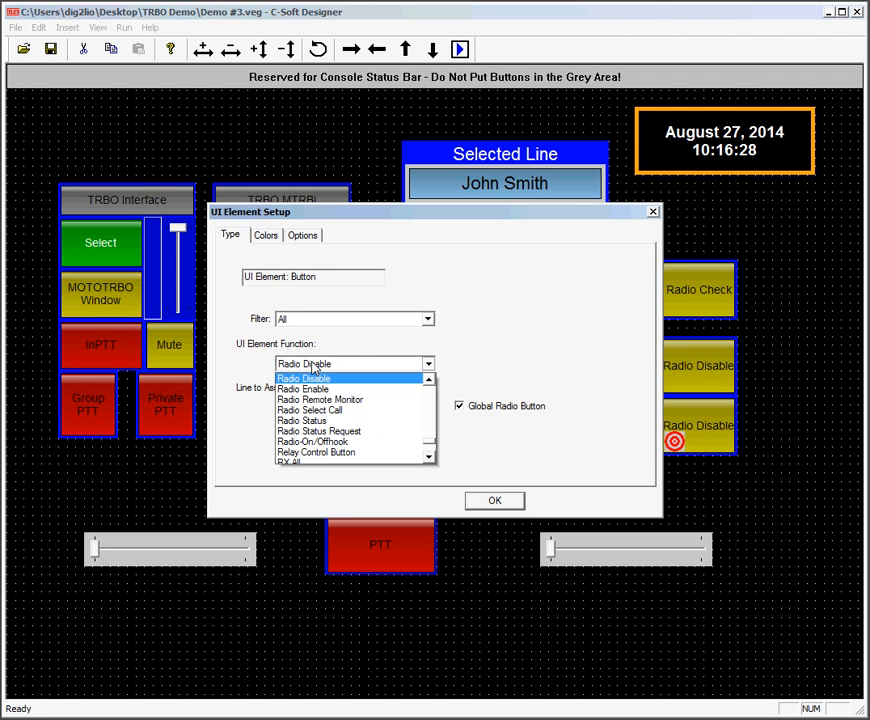
pyautogui.click(307, 389)
pyautogui.click(480, 500)
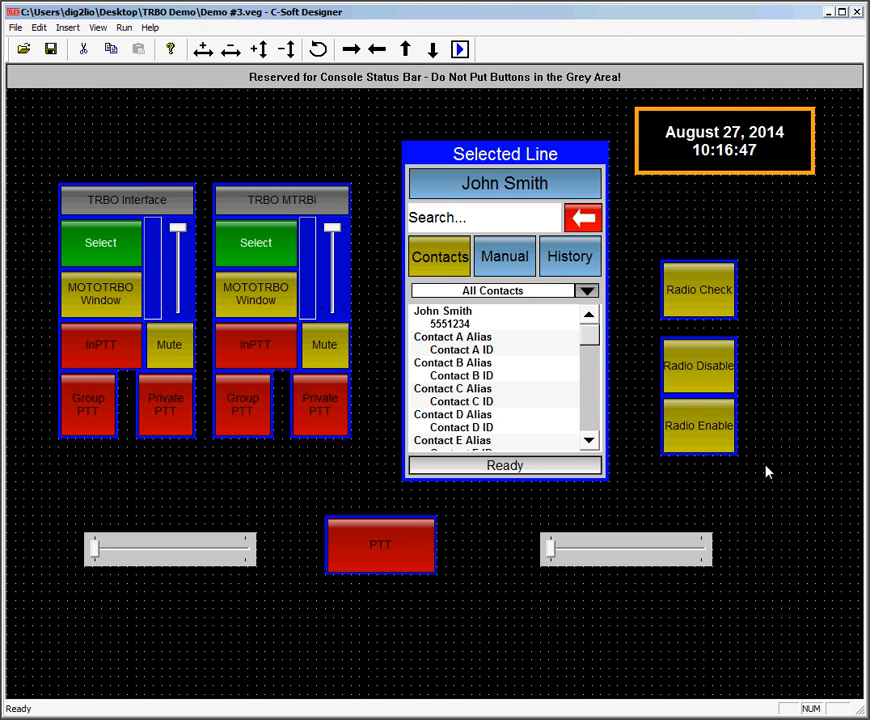
# Step: Save the layout over the existing Demo #3.veg, check the design error report and close it
pyautogui.click(50, 50)
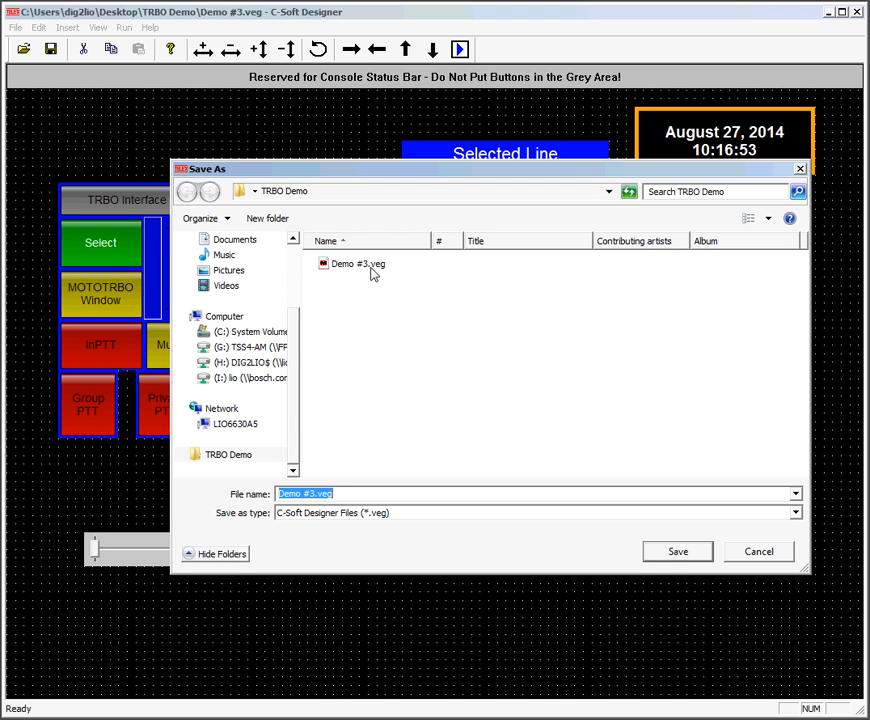
pyautogui.click(648, 553)
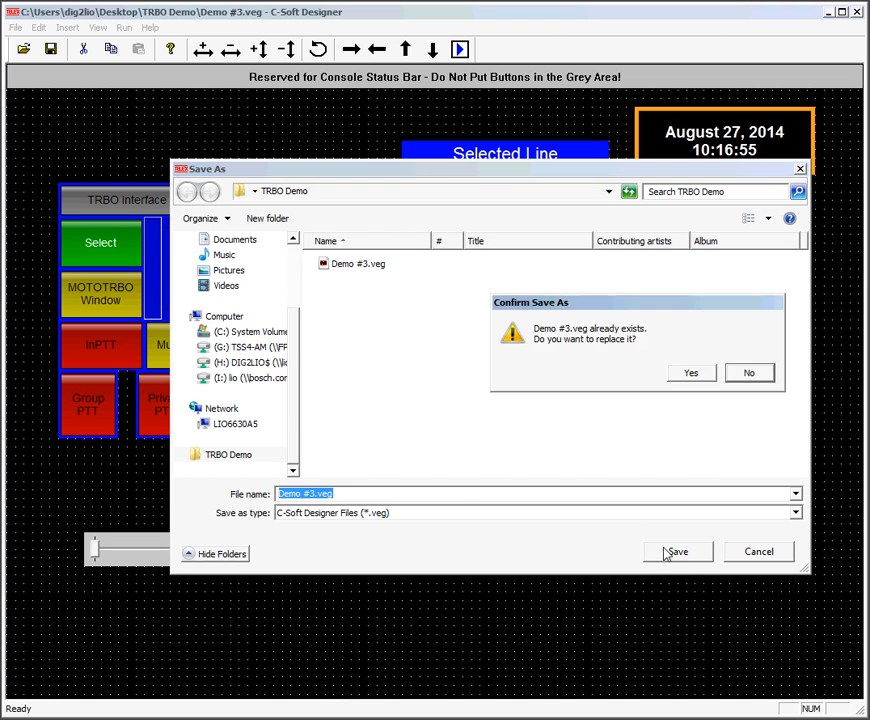
pyautogui.click(693, 374)
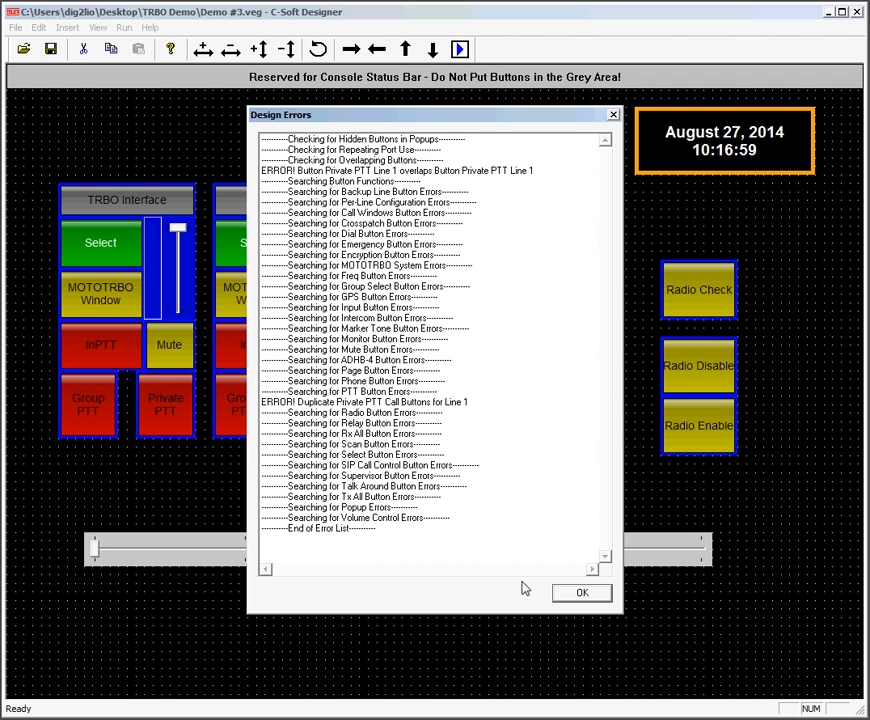
pyautogui.click(581, 593)
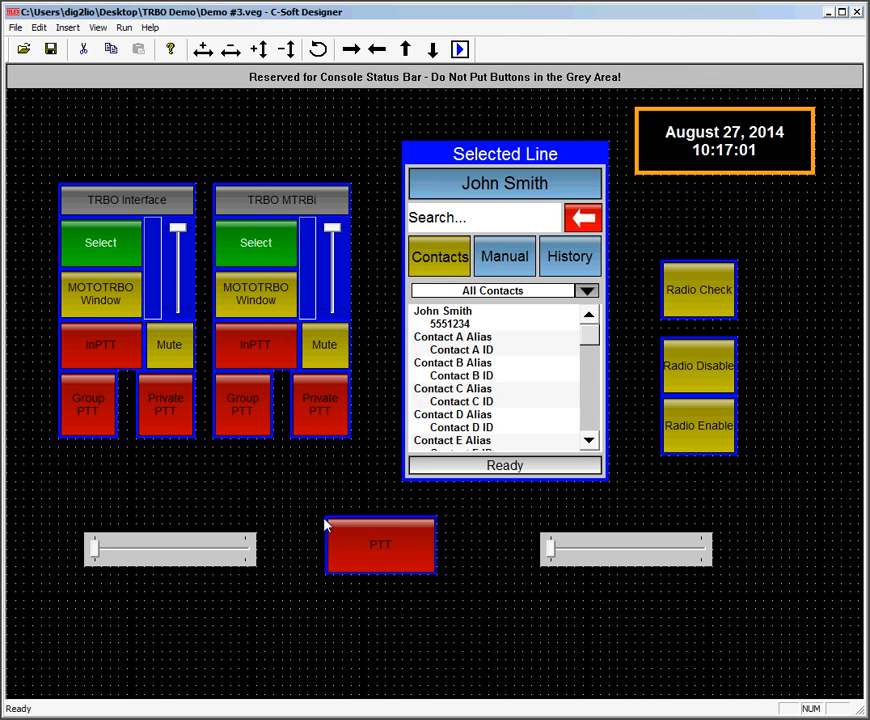
# Step: Clear the overlapping duplicate Line 1 Private PTT button and save the layout over Demo #3.veg again, closing the error report
pyautogui.moveTo(152, 430); pyautogui.dragTo(330, 431)
pyautogui.click(50, 48)
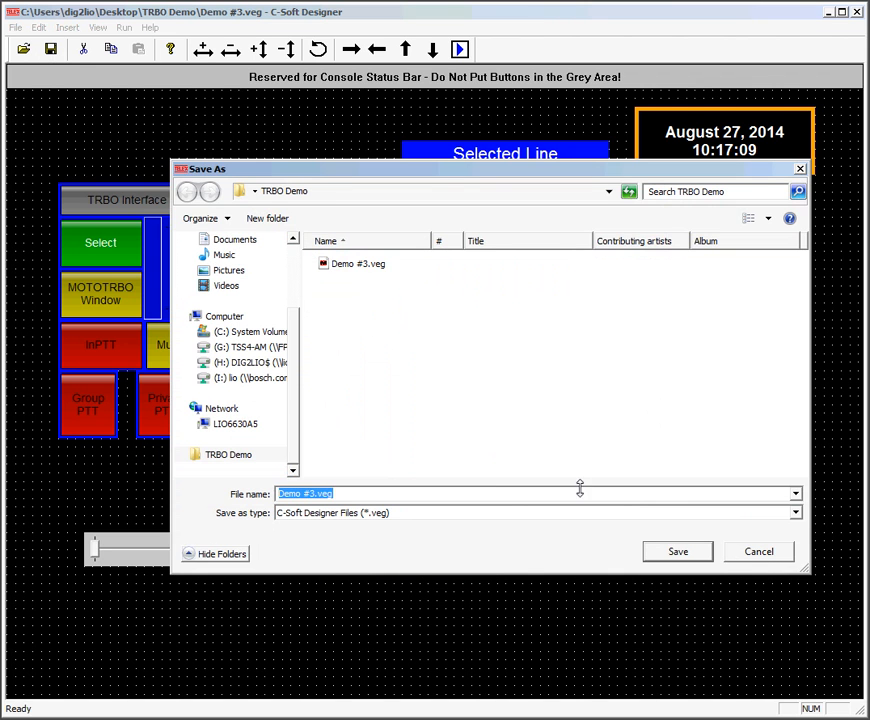
pyautogui.click(680, 547)
pyautogui.click(695, 375)
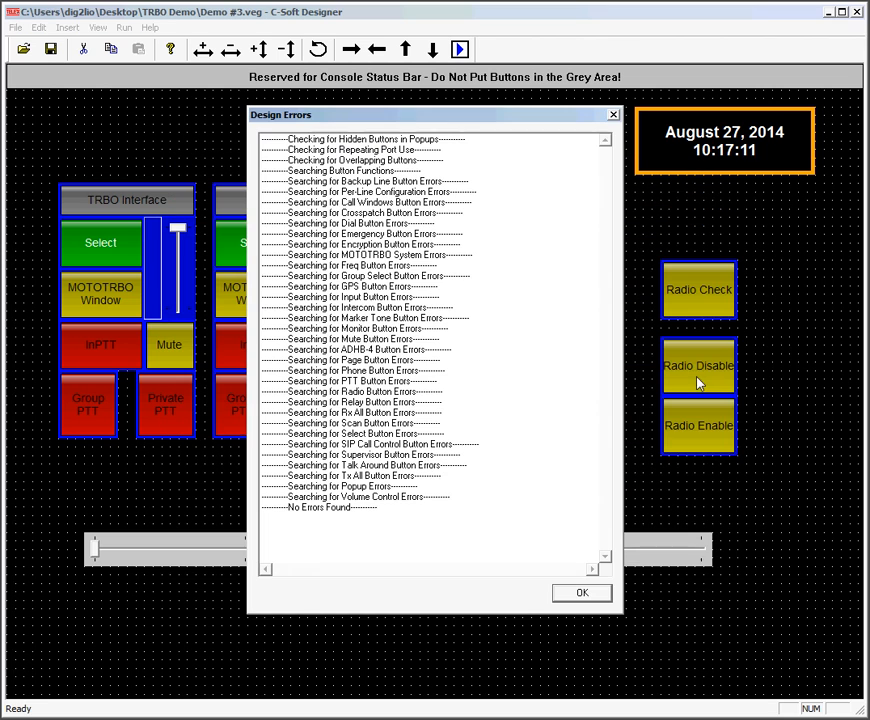
pyautogui.click(584, 594)
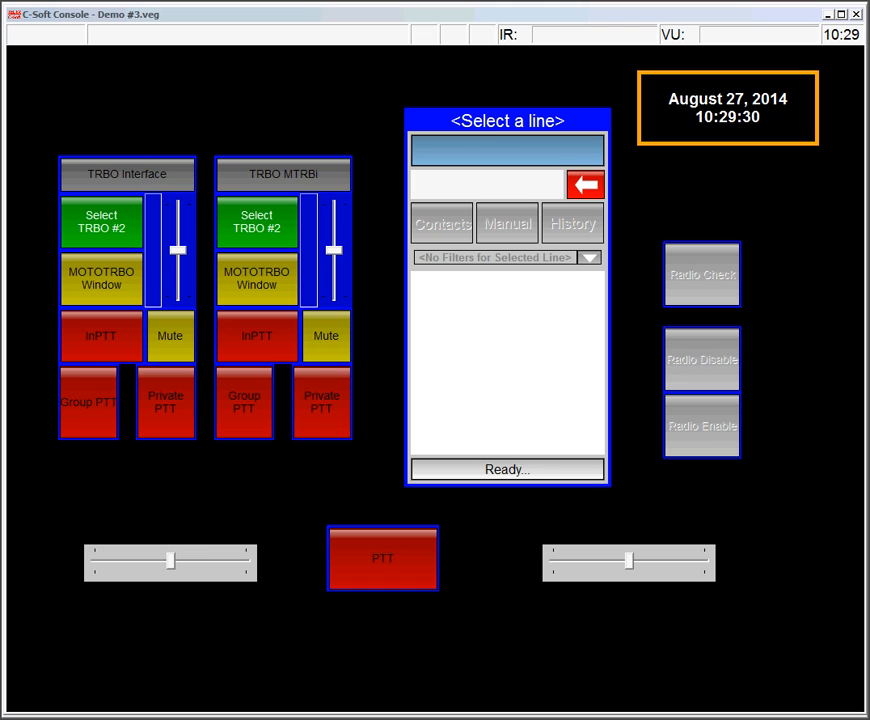
# Step: In C-Soft Console, select the TRBO Interface line, filter its contacts by 13 and clear the search
pyautogui.click(120, 227)
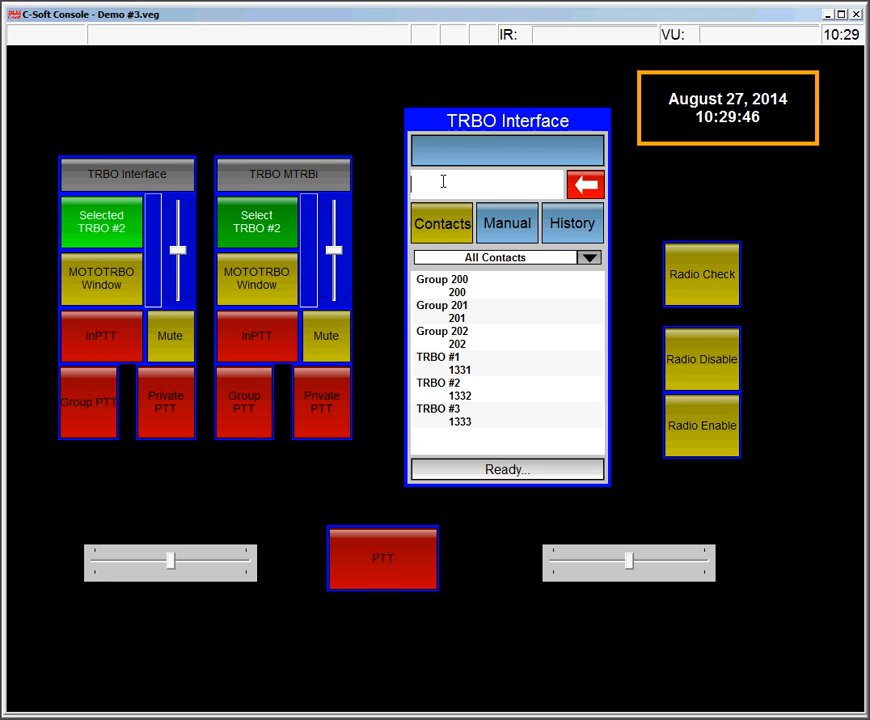
pyautogui.write('13')
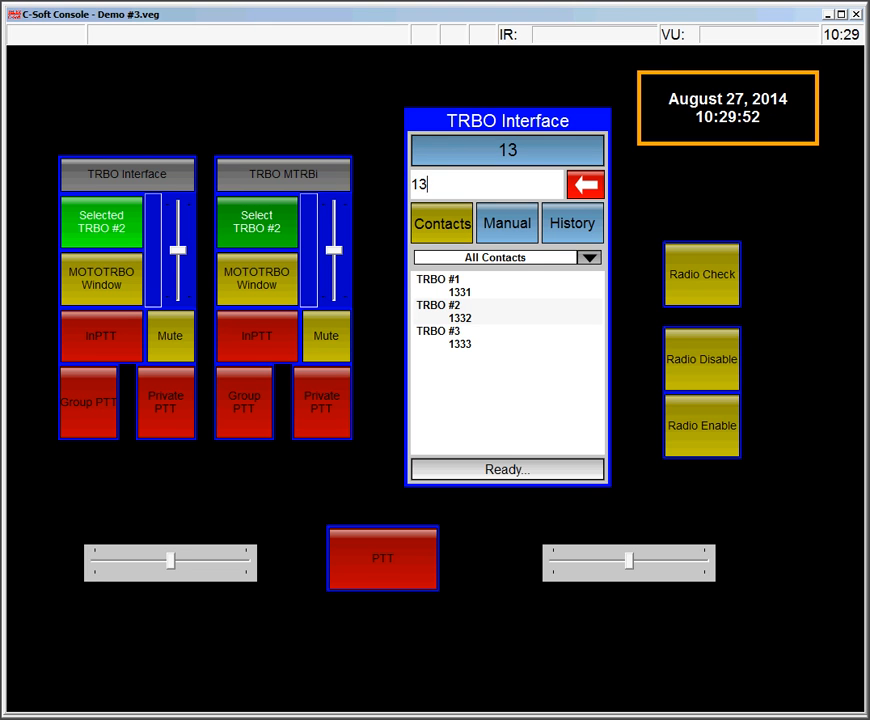
pyautogui.press('BackSpace')
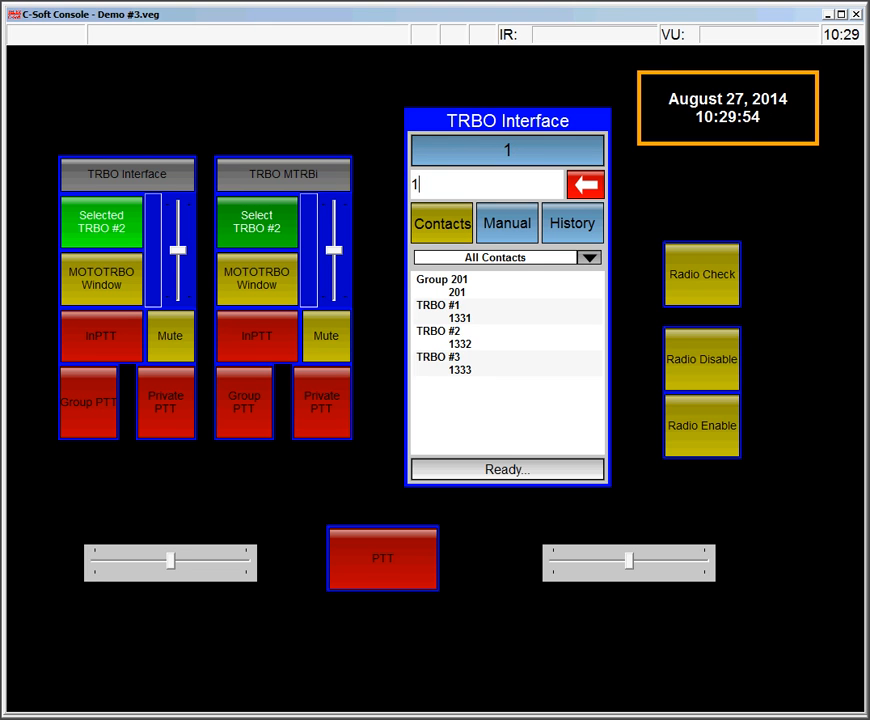
pyautogui.press('BackSpace')
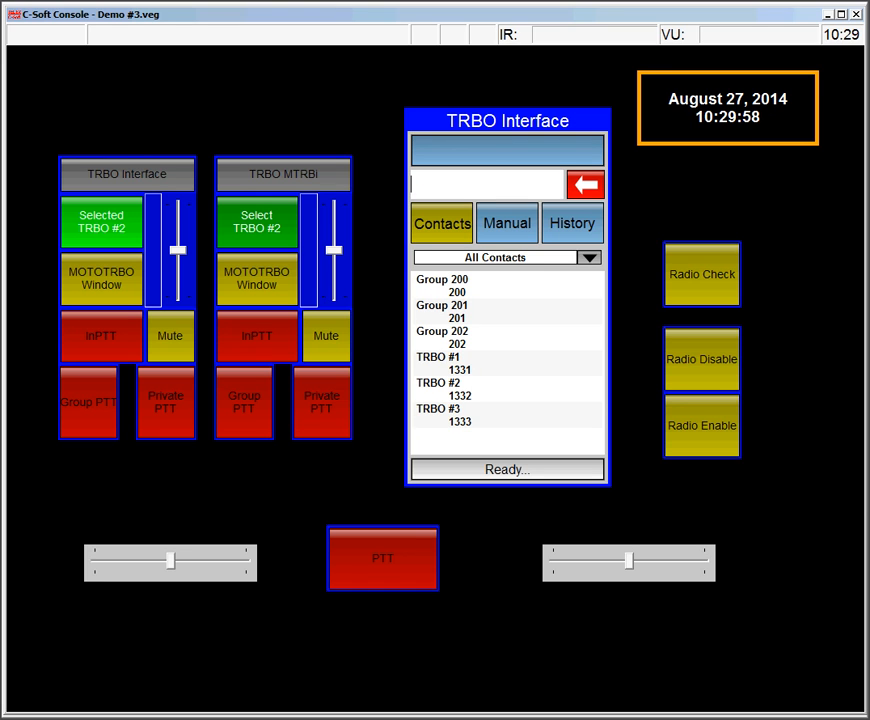
# Step: Choose the TRBO #2 contact and transmit a private call to it on the TRBO Interface line
pyautogui.click(440, 395)
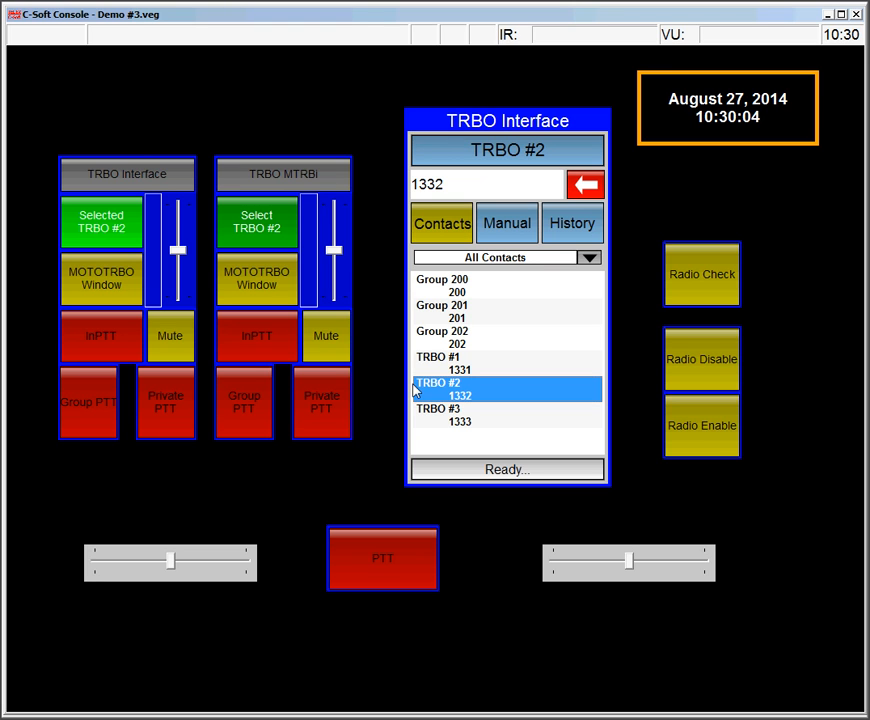
pyautogui.click(167, 416)
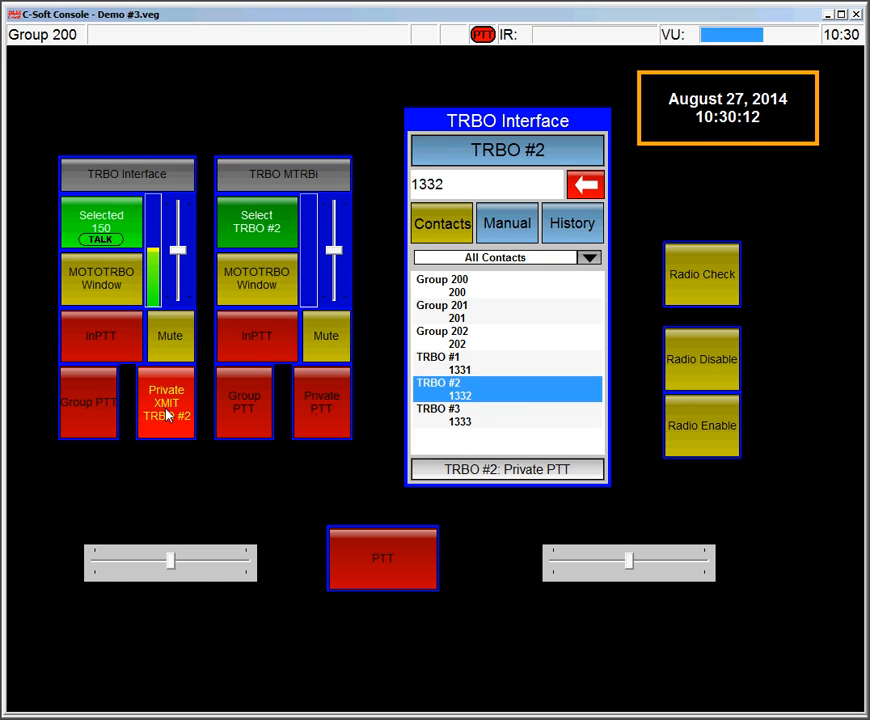
pyautogui.click(167, 416)
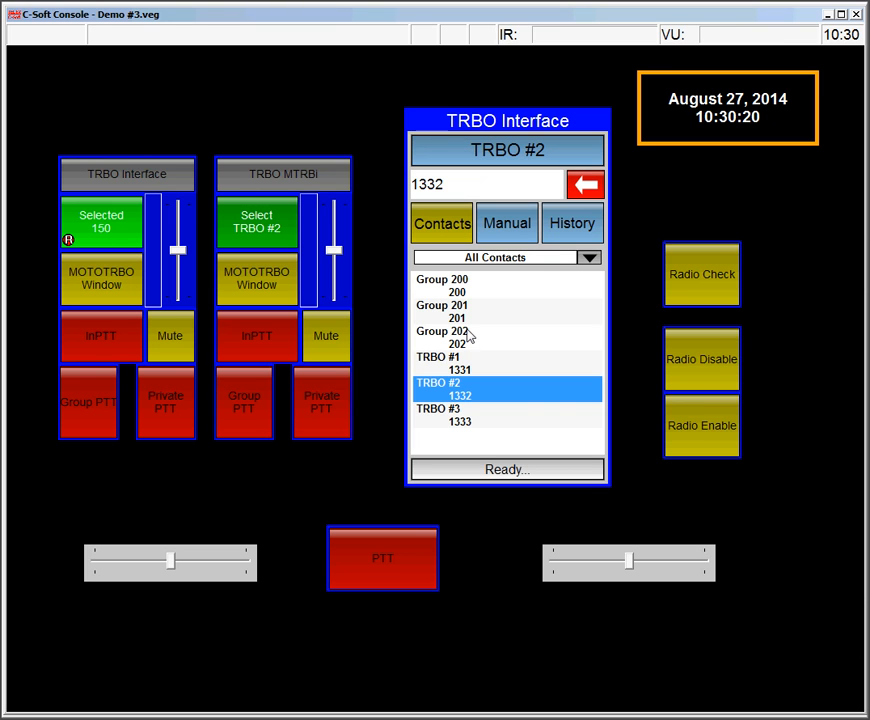
# Step: Transmit a group call to the Group 200 contact on the TRBO Interface line and clear the contact ID
pyautogui.click(463, 292)
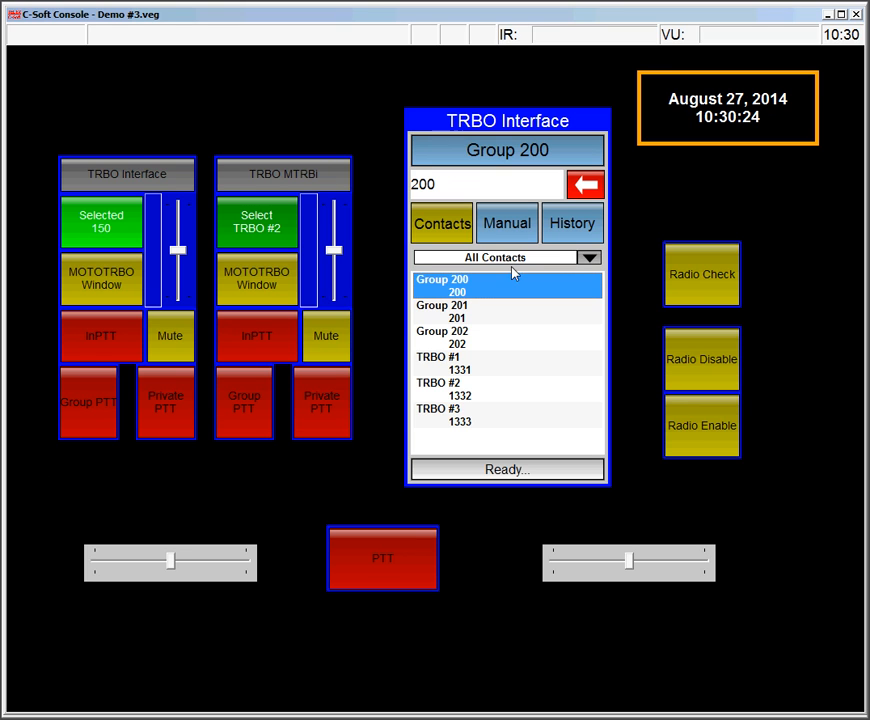
pyautogui.click(98, 405)
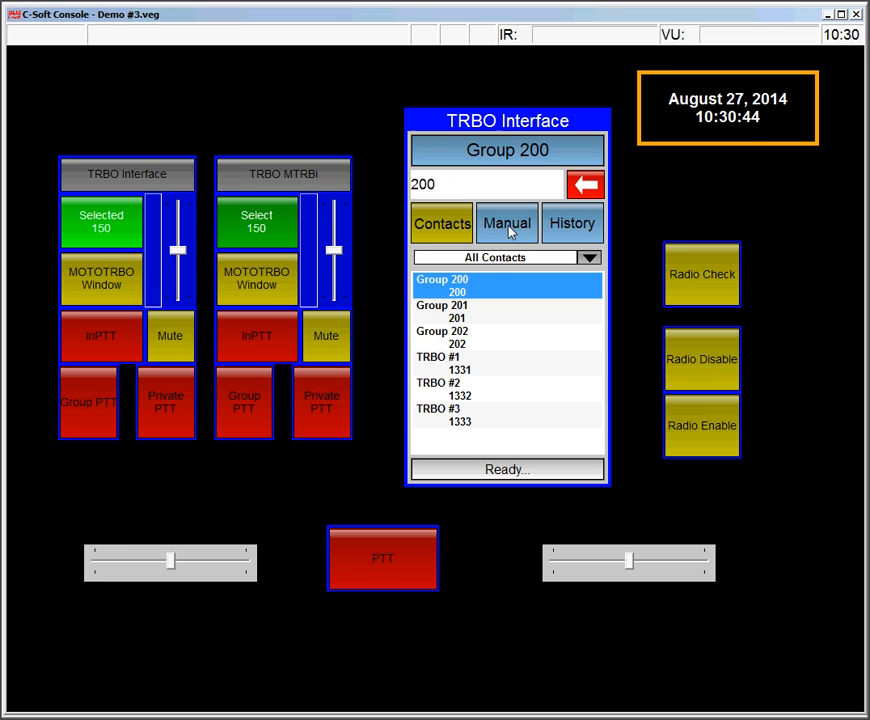
pyautogui.moveTo(454, 190); pyautogui.dragTo(146, 190)
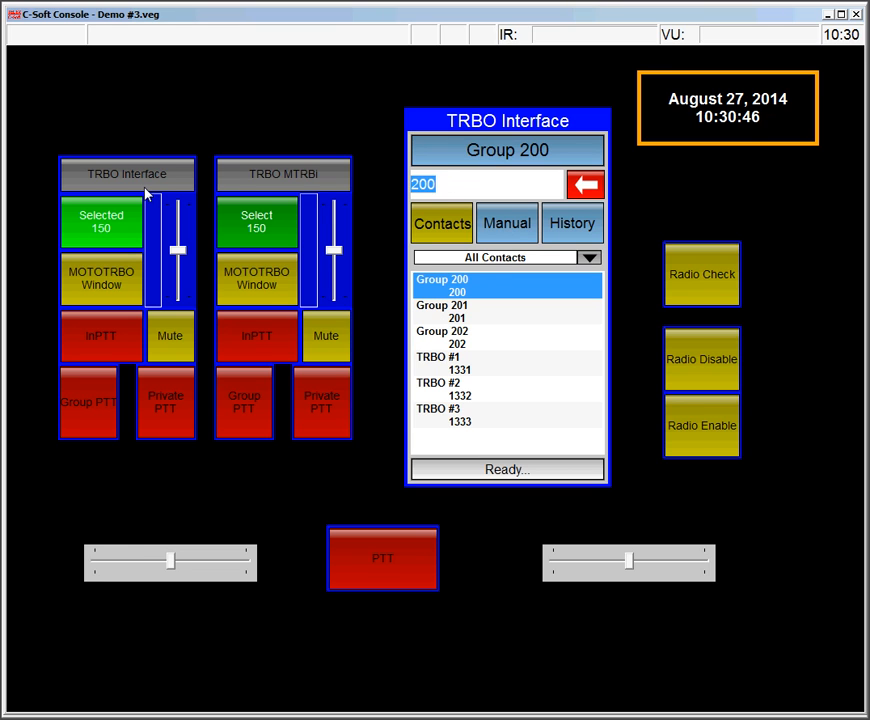
pyautogui.press('BackSpace')
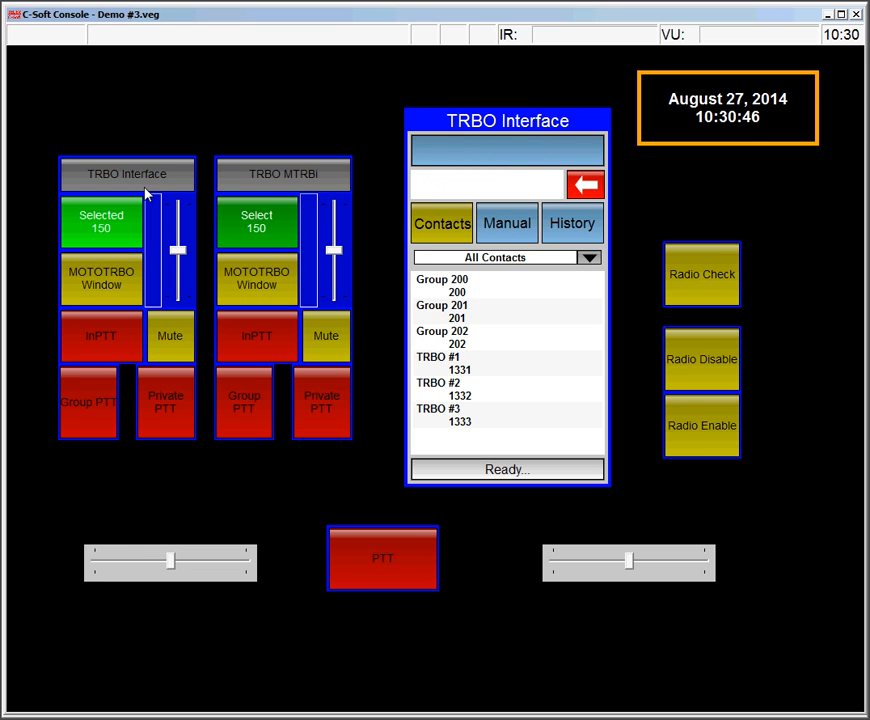
# Step: Switch the contact keypad to manual entry, enter the ID 1543 and erase it
pyautogui.click(504, 232)
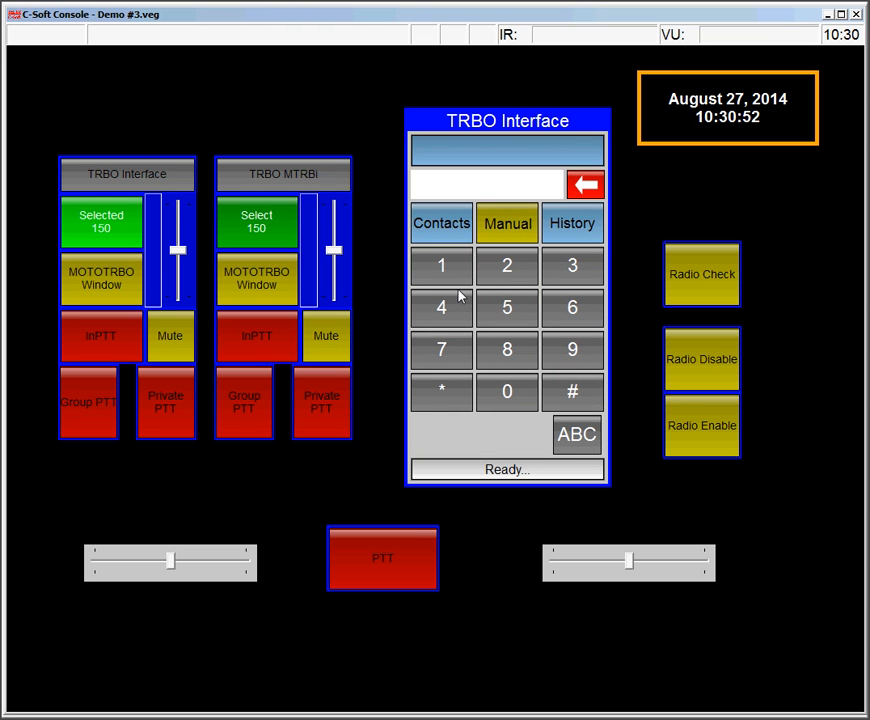
pyautogui.write('1543')
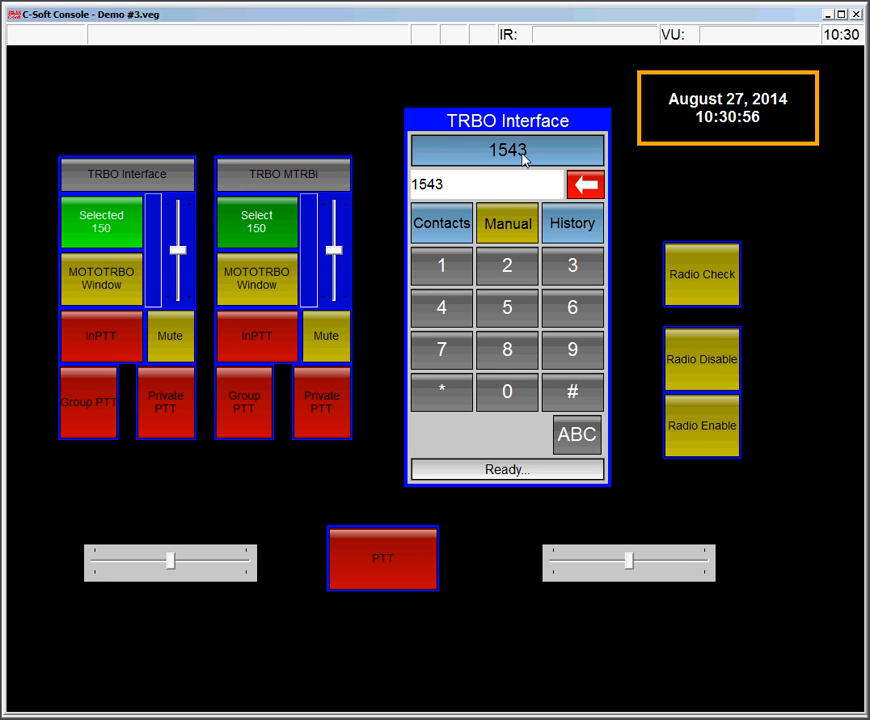
pyautogui.click(585, 185)
pyautogui.click(585, 185)
pyautogui.click(585, 185)
pyautogui.click(585, 186)
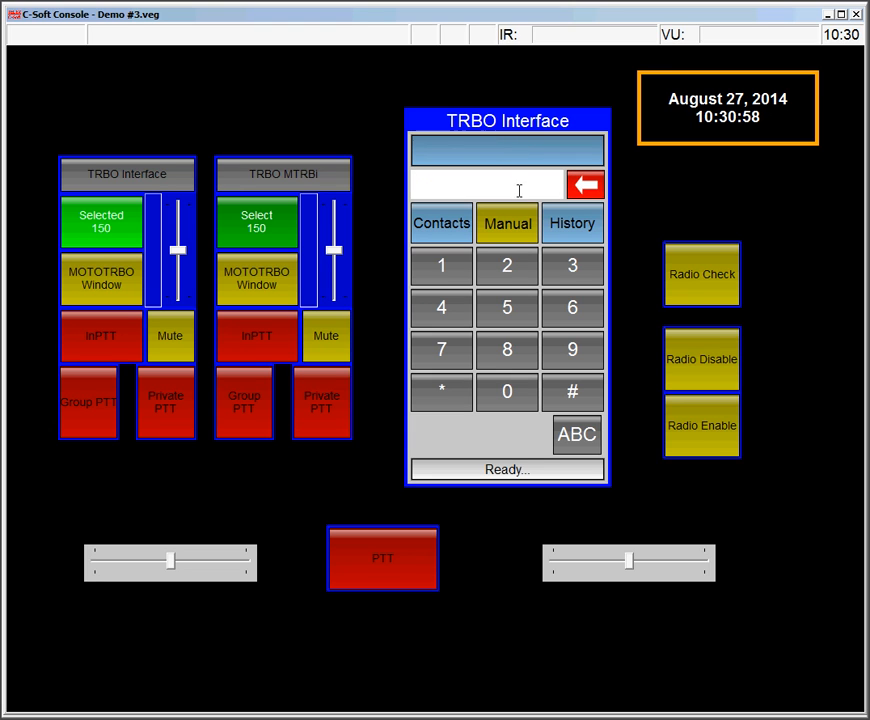
# Step: Dial 1332 on the manual keypad and transmit a private call to it on the TRBO Interface line
pyautogui.click(451, 274)
pyautogui.click(583, 270)
pyautogui.click(583, 270)
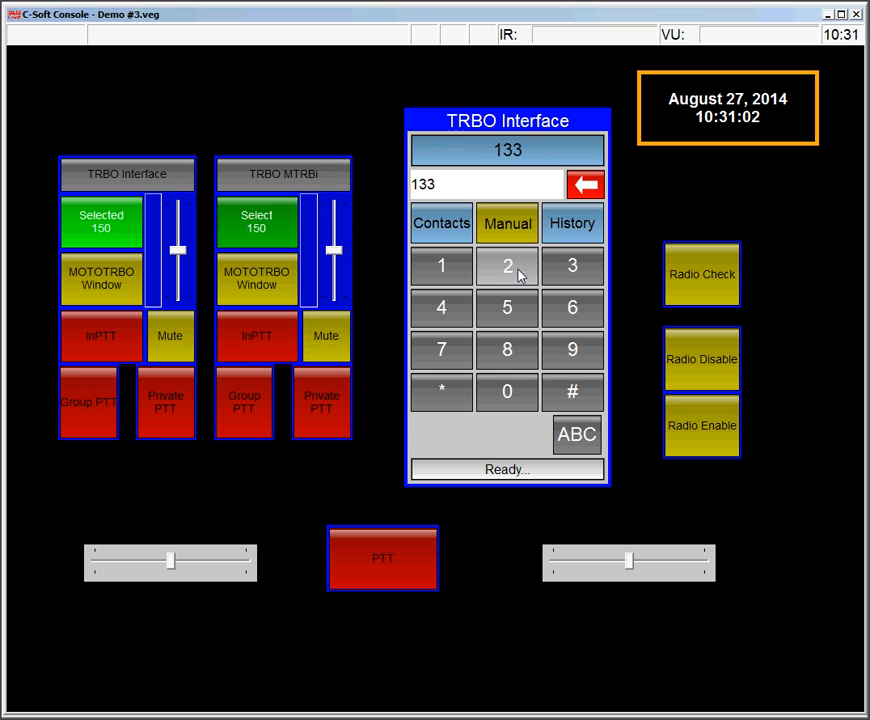
pyautogui.click(517, 273)
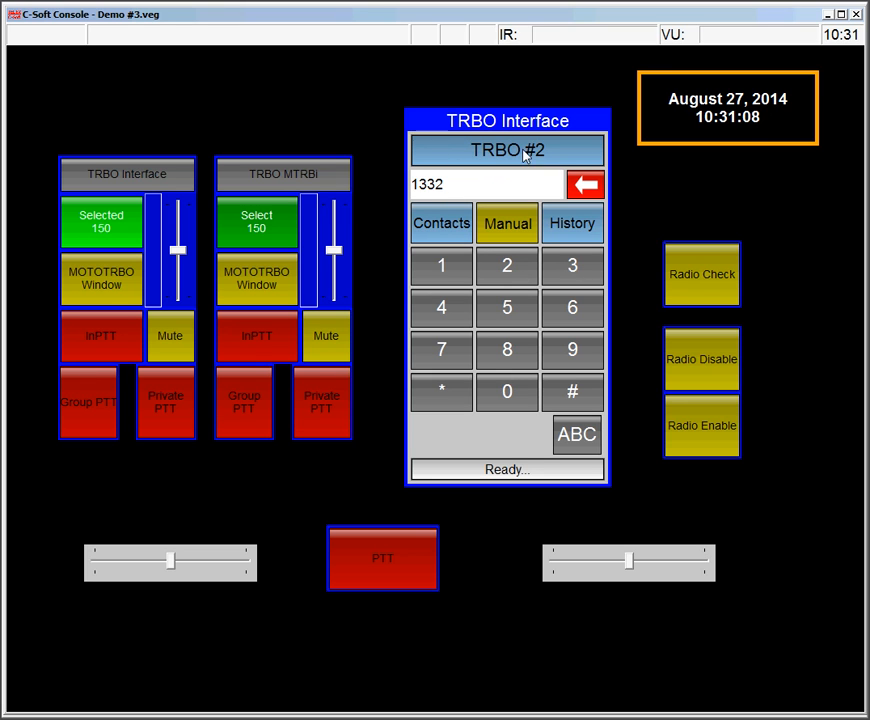
pyautogui.click(156, 415)
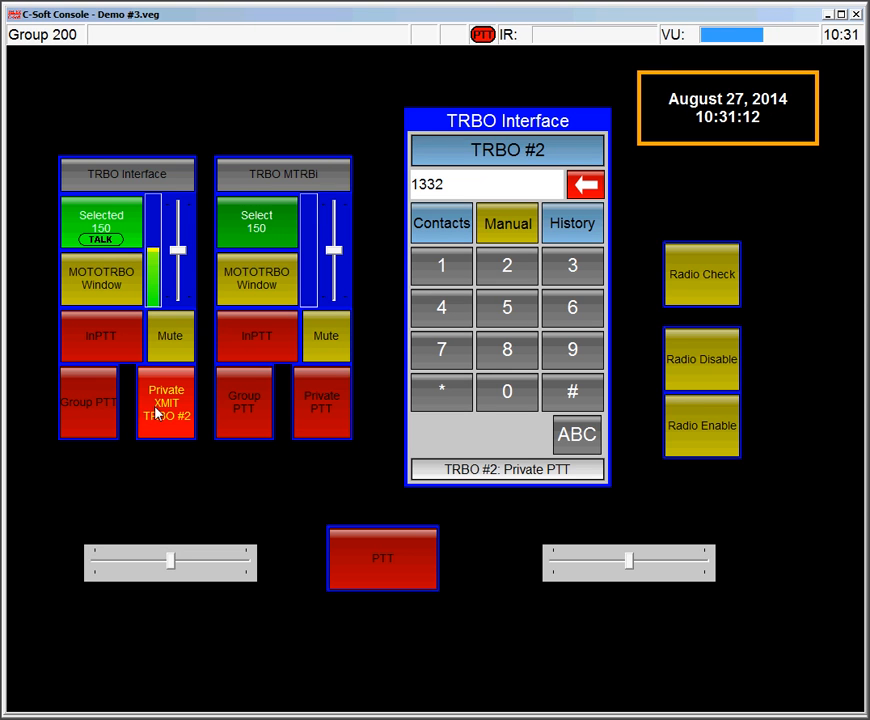
pyautogui.click(158, 412)
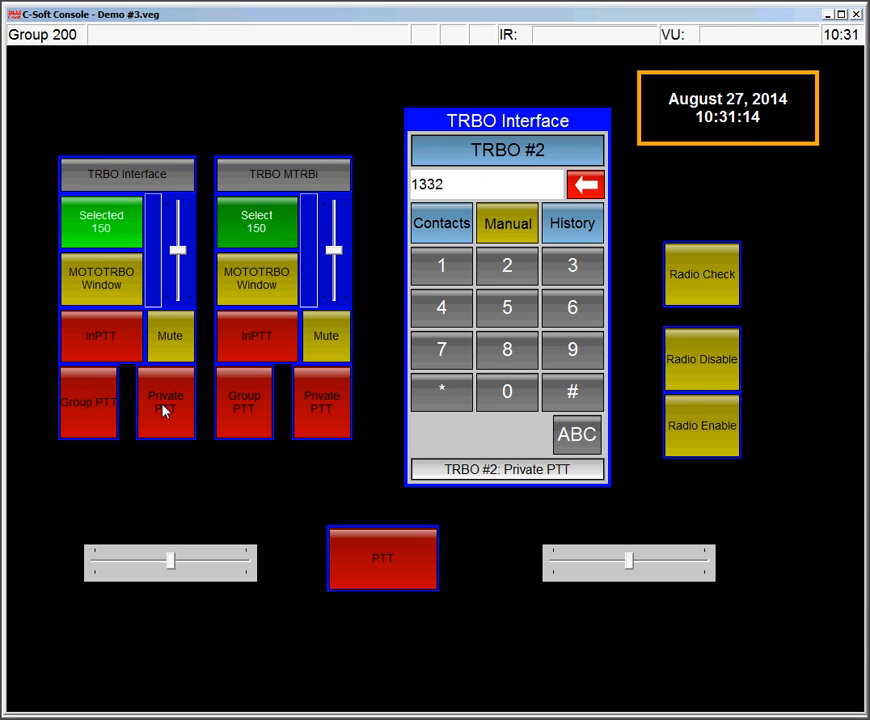
# Step: Recall the latest TRBO #2 private call from the call history and try twice to transmit it on the TRBO Interface line
pyautogui.click(577, 234)
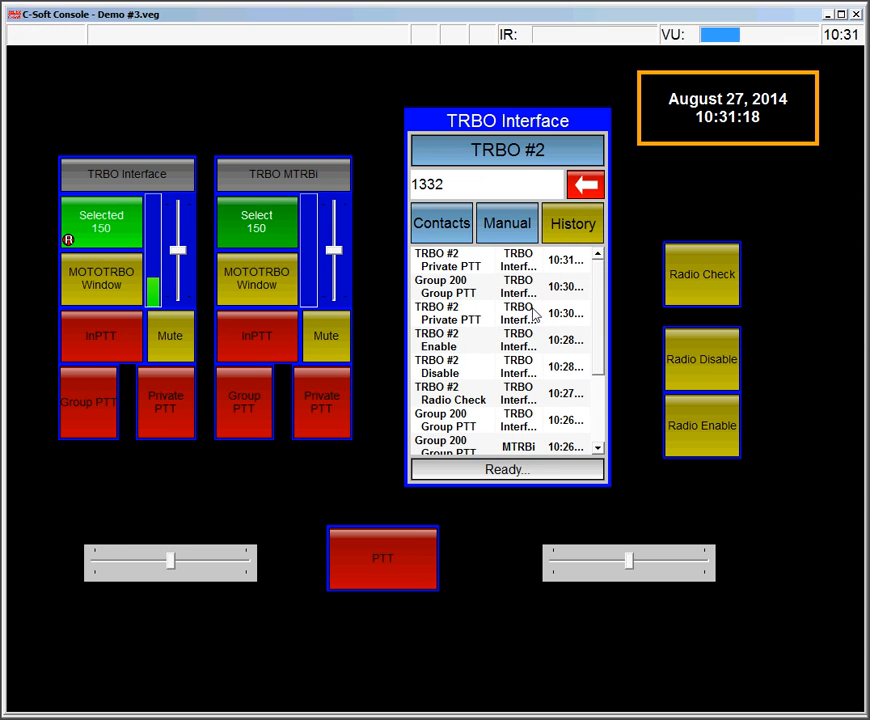
pyautogui.moveTo(598, 298)
pyautogui.mouseDown()
pyautogui.moveTo(598, 379)
pyautogui.moveTo(606, 278)
pyautogui.mouseUp()
pyautogui.click(450, 260)
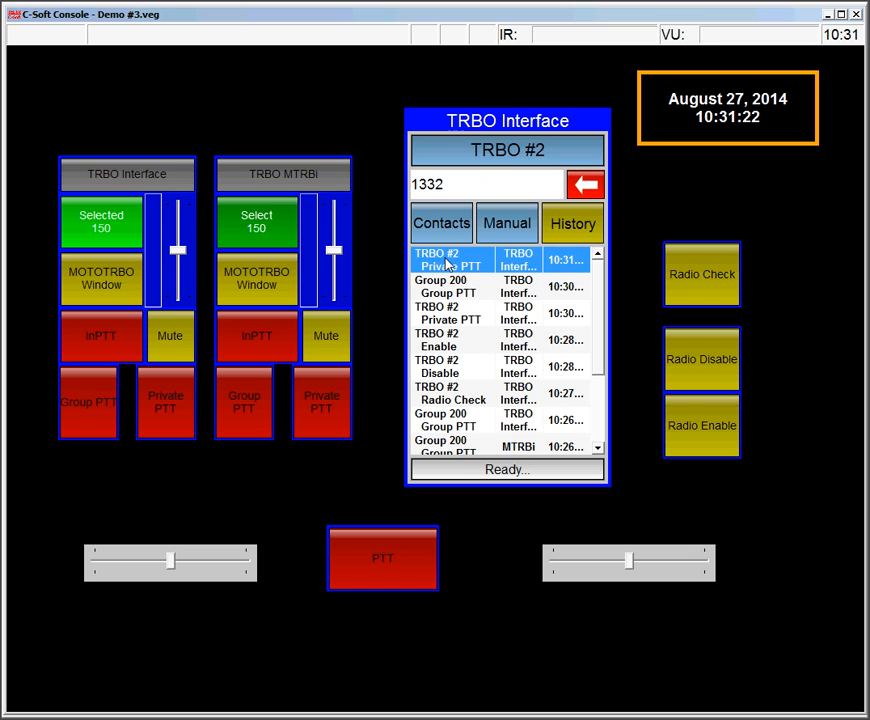
pyautogui.click(180, 416)
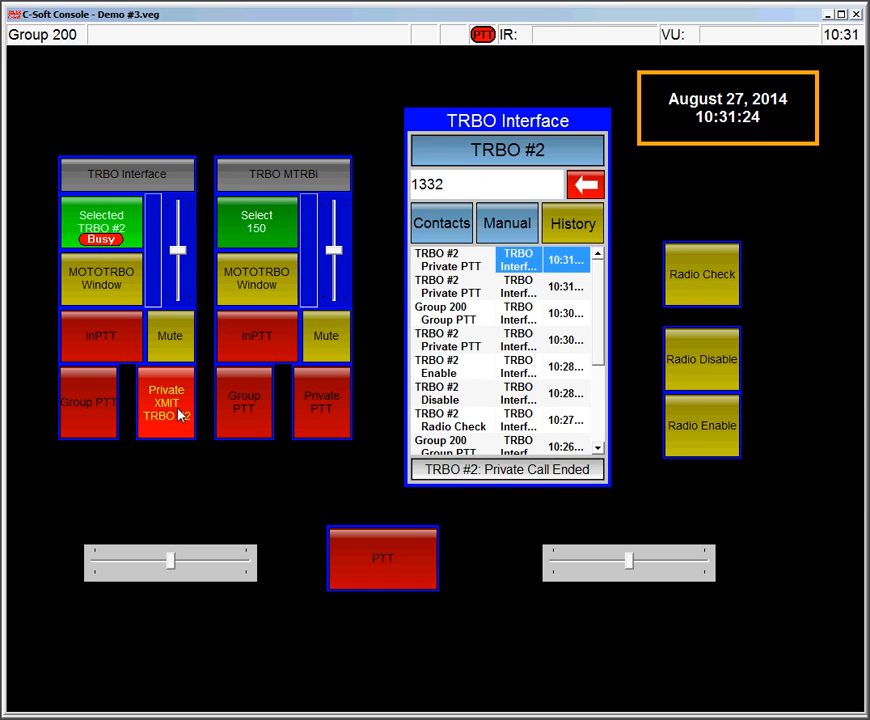
pyautogui.click(180, 416)
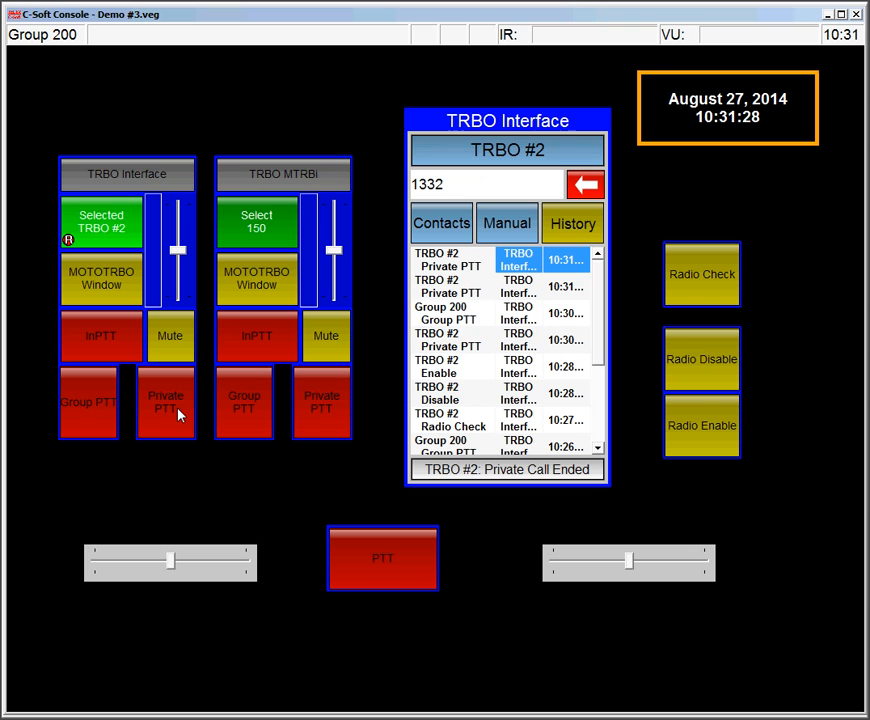
pyautogui.click(180, 416)
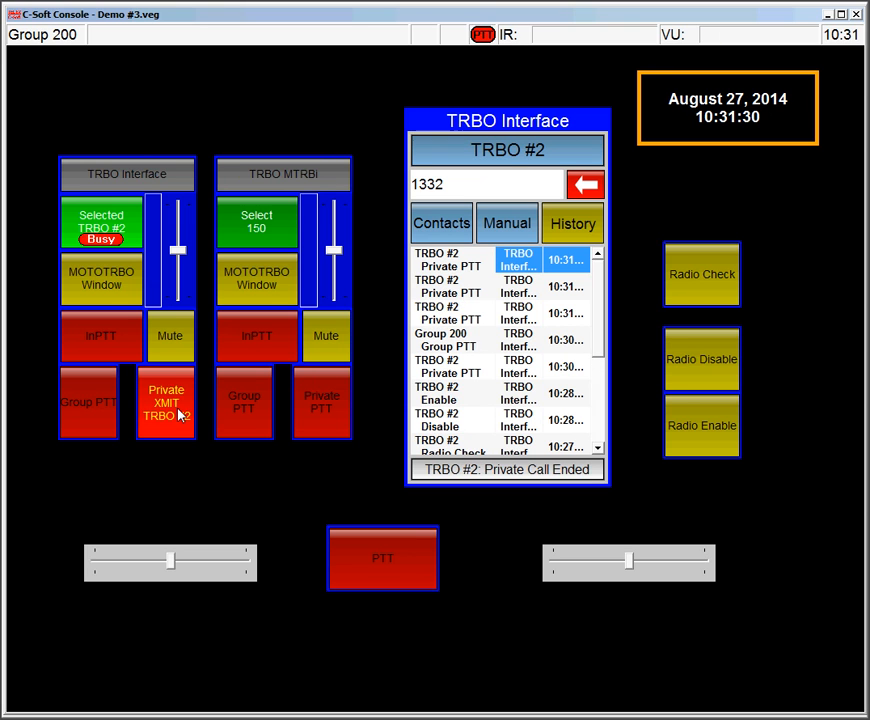
pyautogui.click(186, 406)
# Step: Pick TRBO #2 from the contact list again and transmit a private call on the TRBO Interface line
pyautogui.click(442, 224)
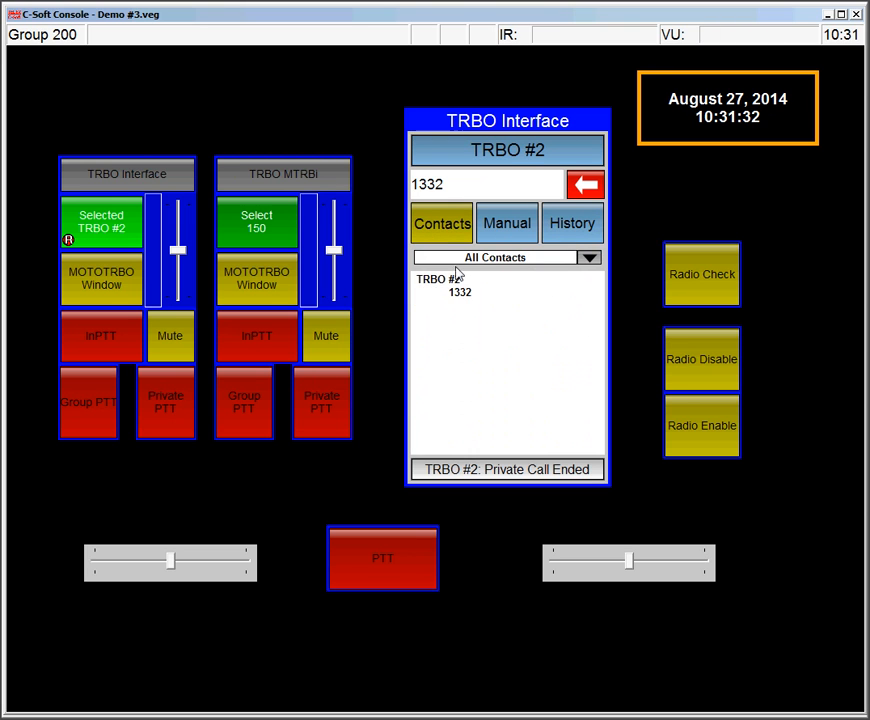
pyautogui.click(455, 292)
pyautogui.click(188, 410)
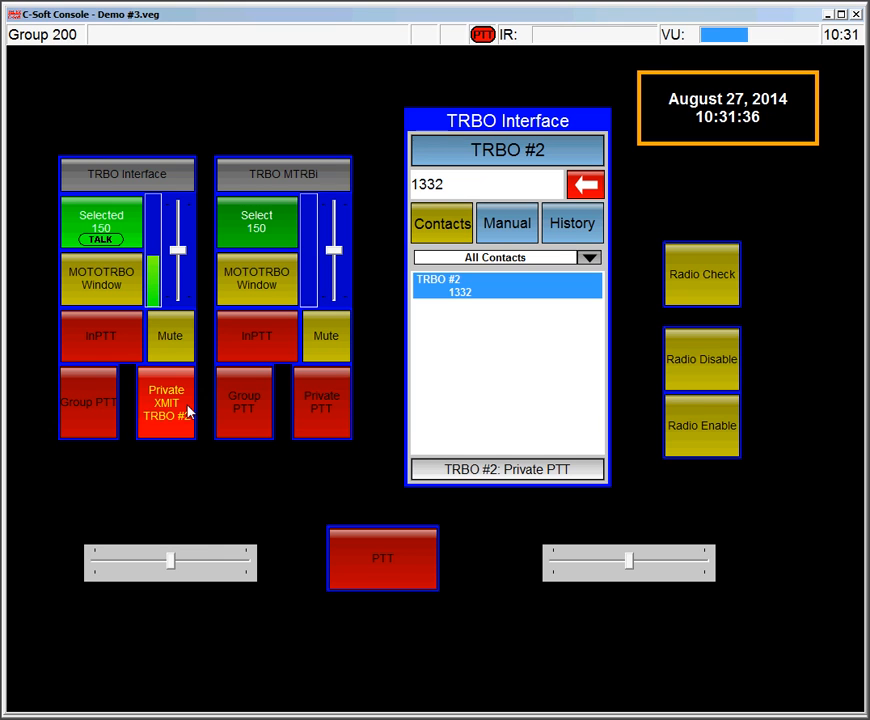
pyautogui.click(188, 410)
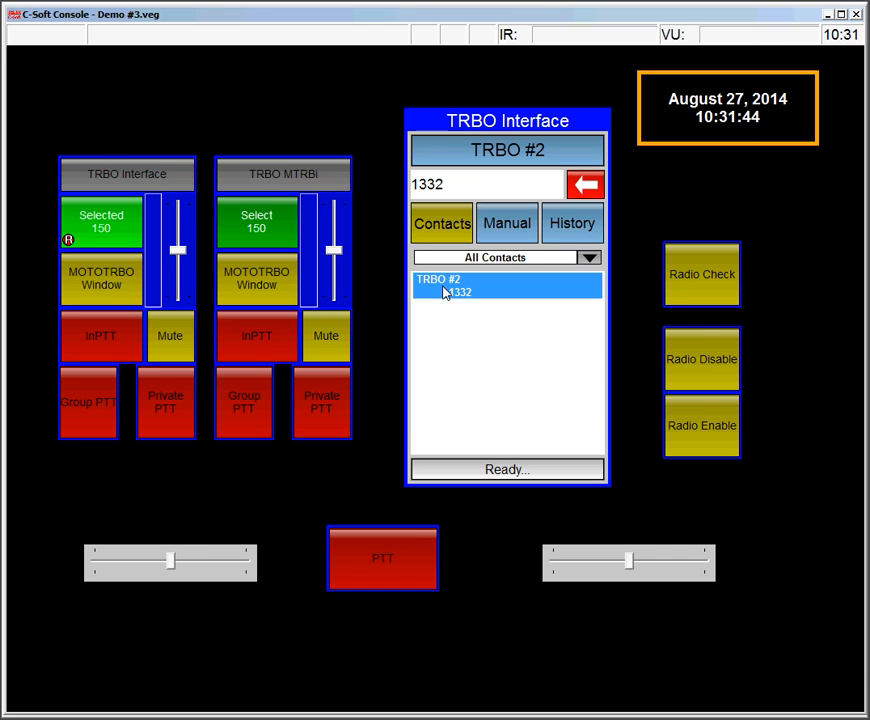
# Step: Send a radio check, a radio disable and a radio enable to TRBO #2
pyautogui.click(698, 287)
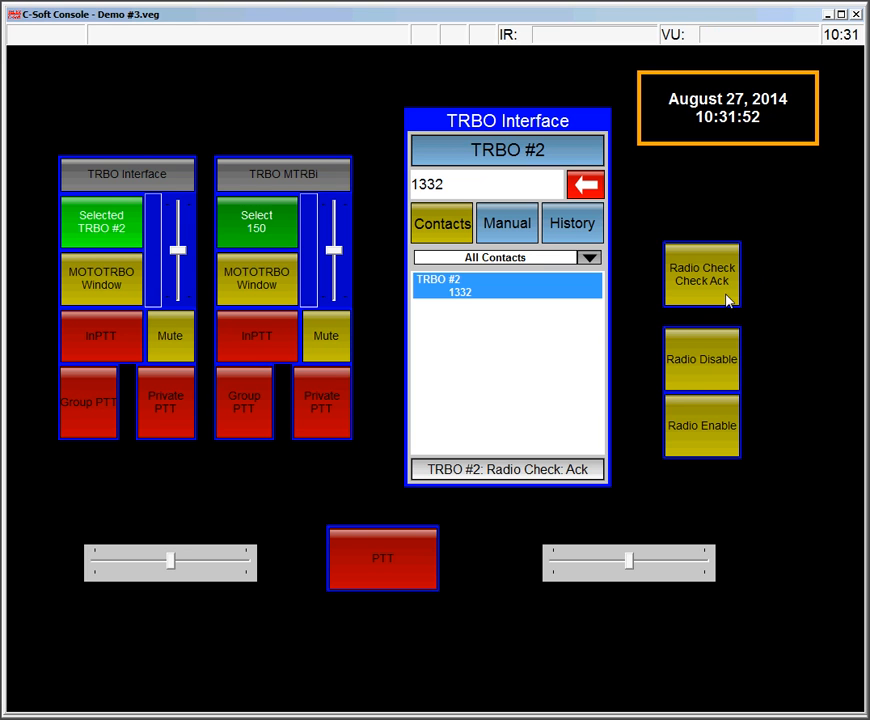
pyautogui.click(703, 362)
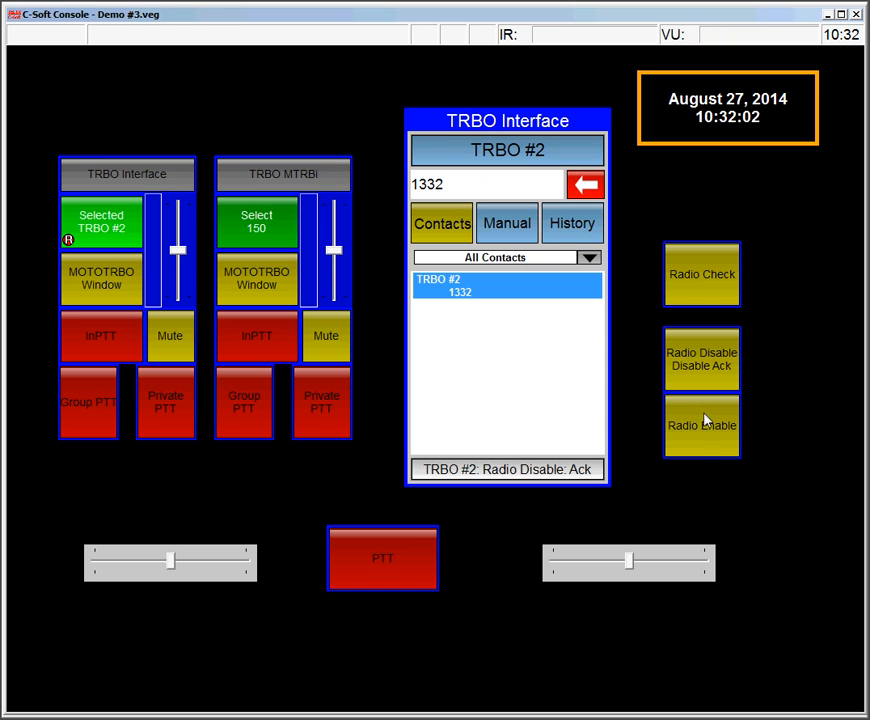
pyautogui.click(698, 441)
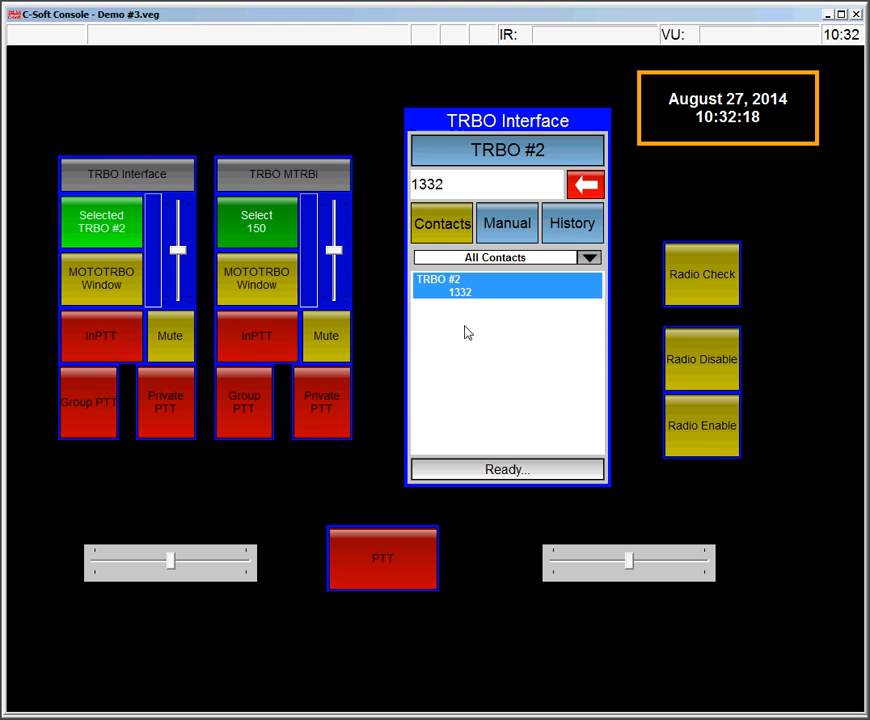
# Step: In the TRBO MTRBi line's MOTOTRBO window, send a call alert to TRBO #2 from the unit controls and close the window
pyautogui.click(262, 283)
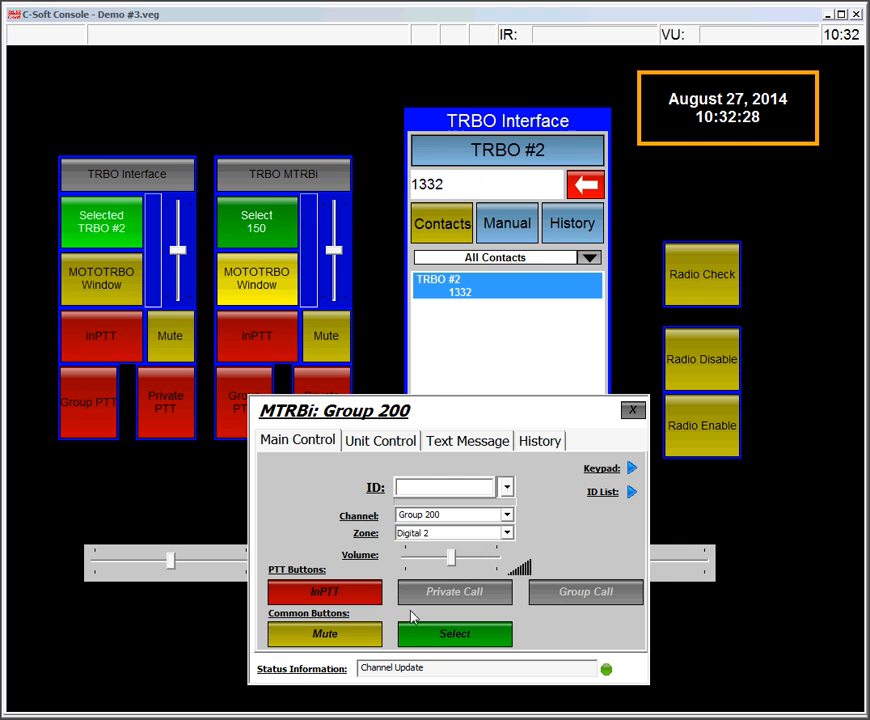
pyautogui.click(413, 449)
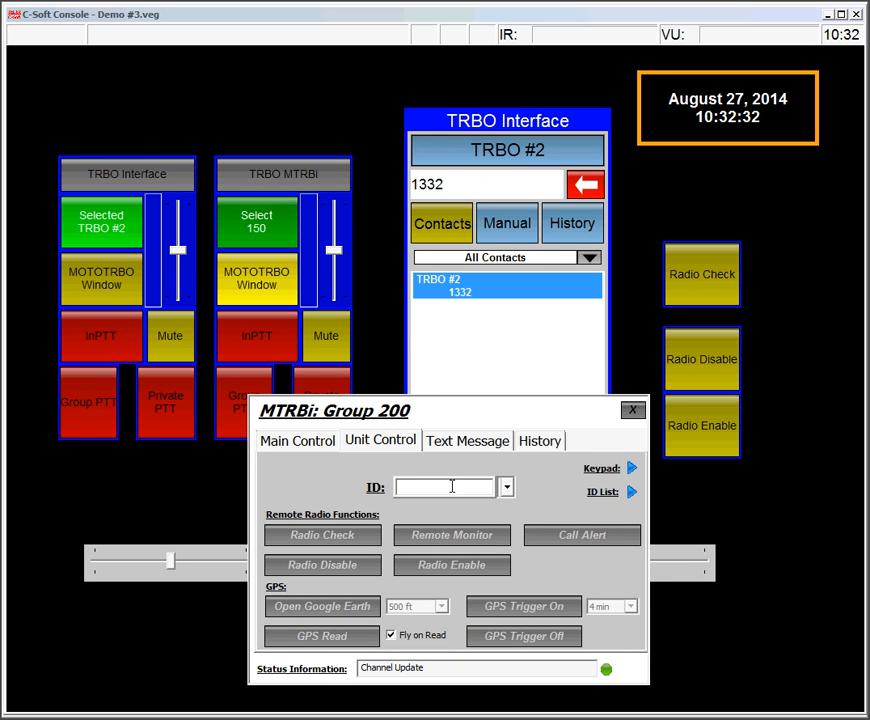
pyautogui.click(507, 487)
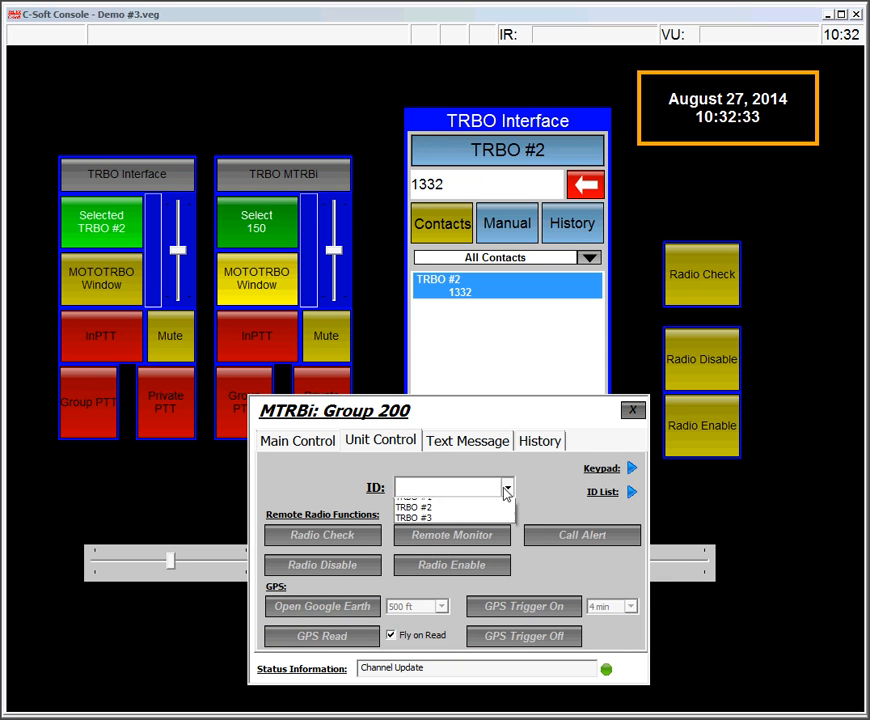
pyautogui.click(460, 515)
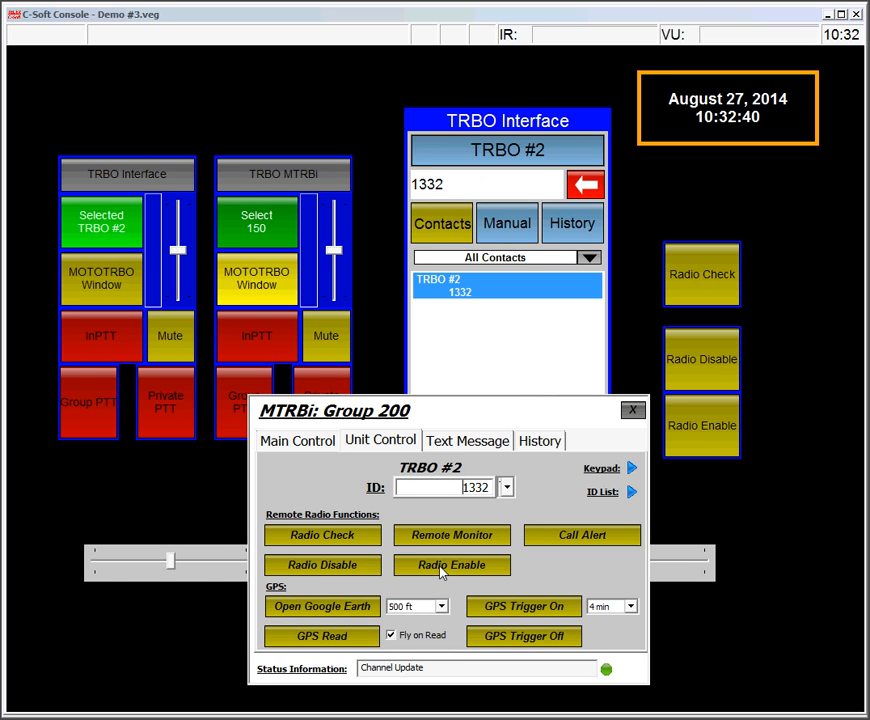
pyautogui.click(570, 540)
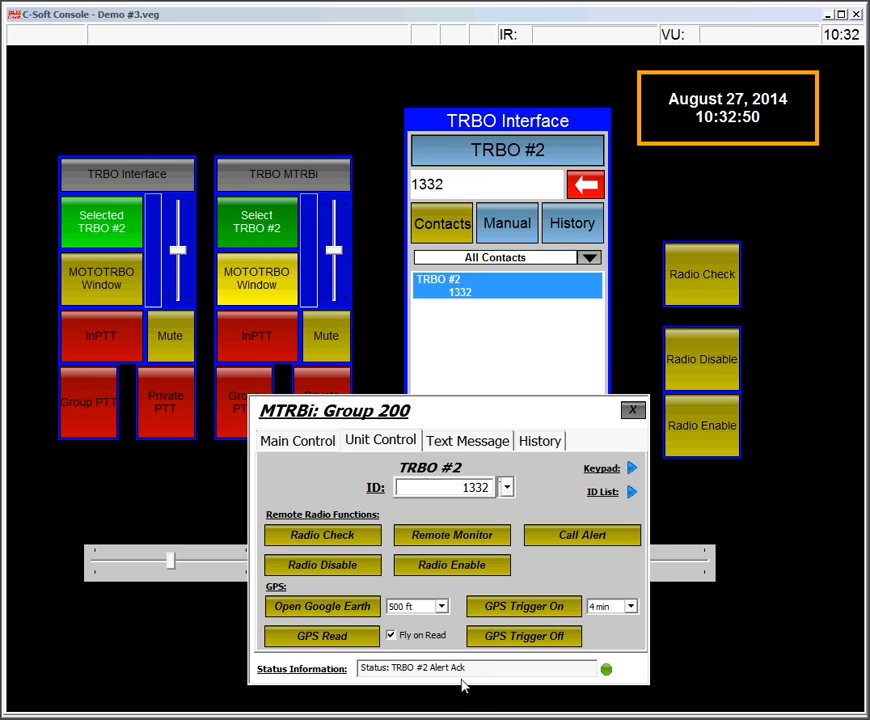
pyautogui.click(636, 411)
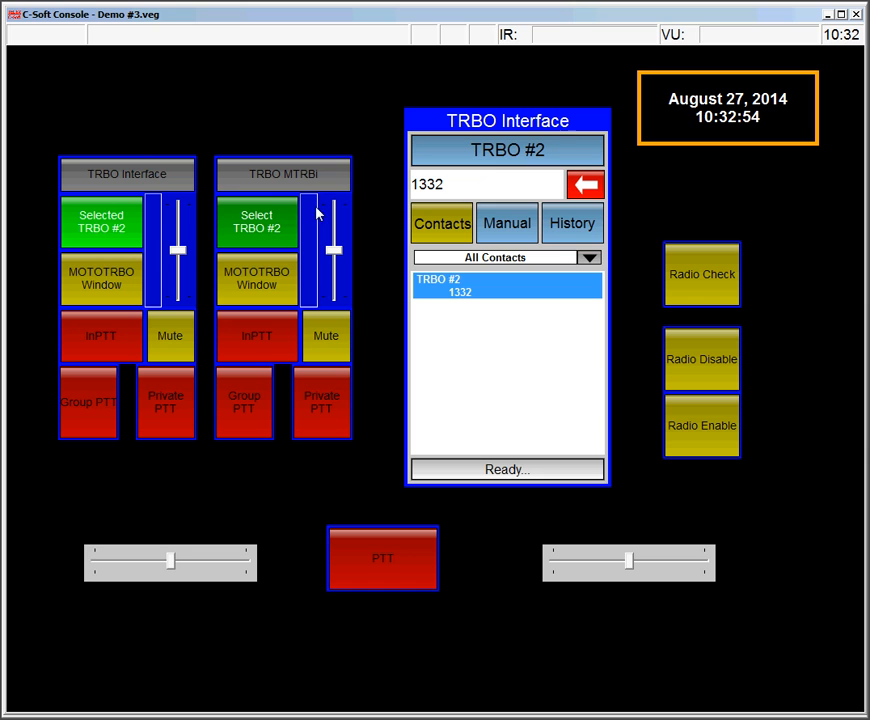
# Step: Erase the entered contact ID to restore the full contact list
pyautogui.click(485, 188)
pyautogui.click(585, 184)
pyautogui.click(585, 184)
pyautogui.click(585, 184)
pyautogui.click(585, 184)
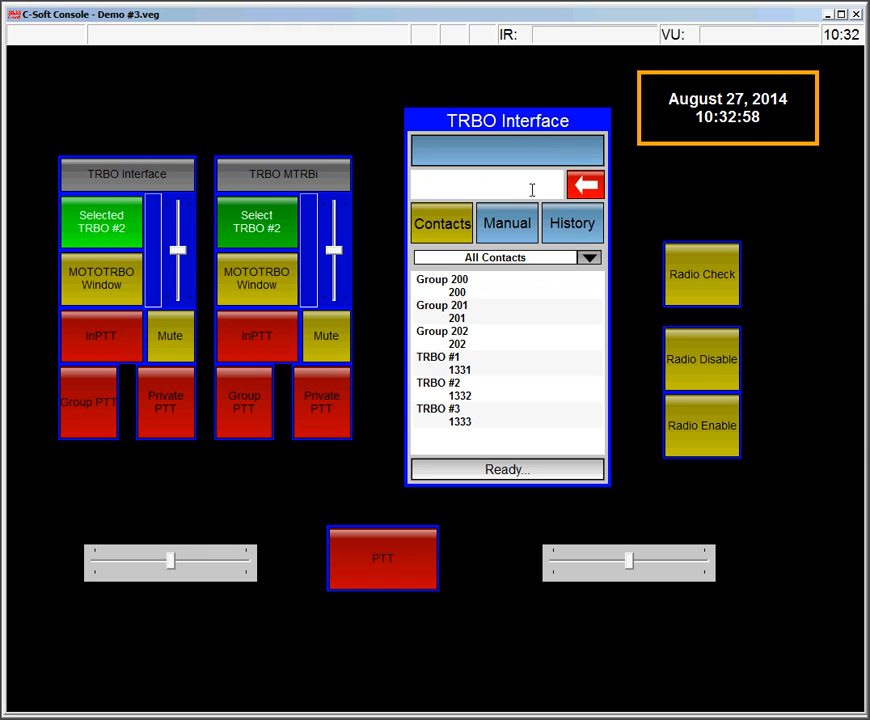
# Step: Select the TRBO MTRBi line, choose the TRBO #2 contact and transmit a private call to it
pyautogui.click(287, 229)
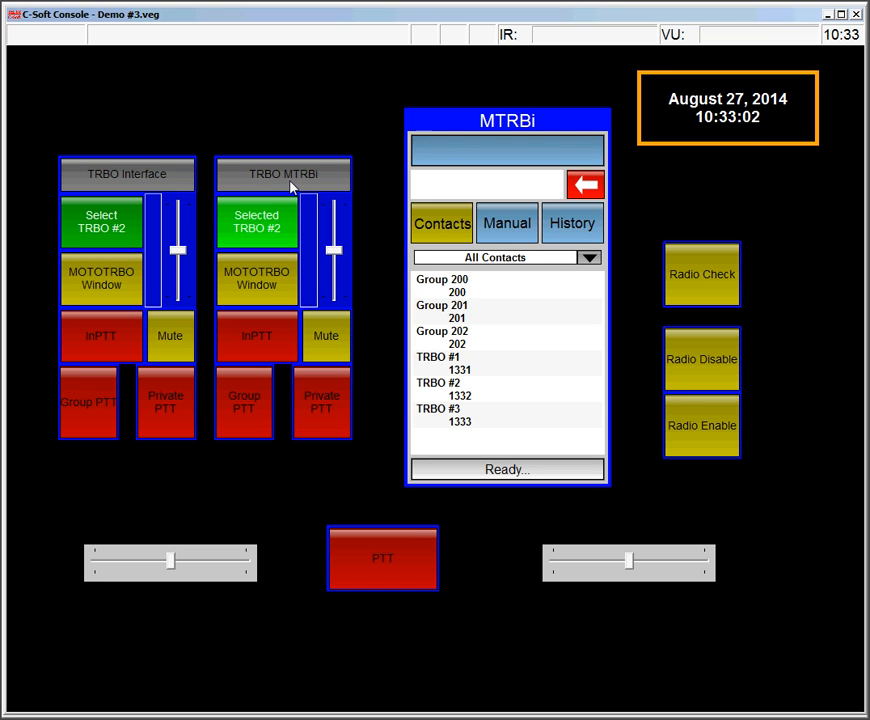
pyautogui.click(442, 398)
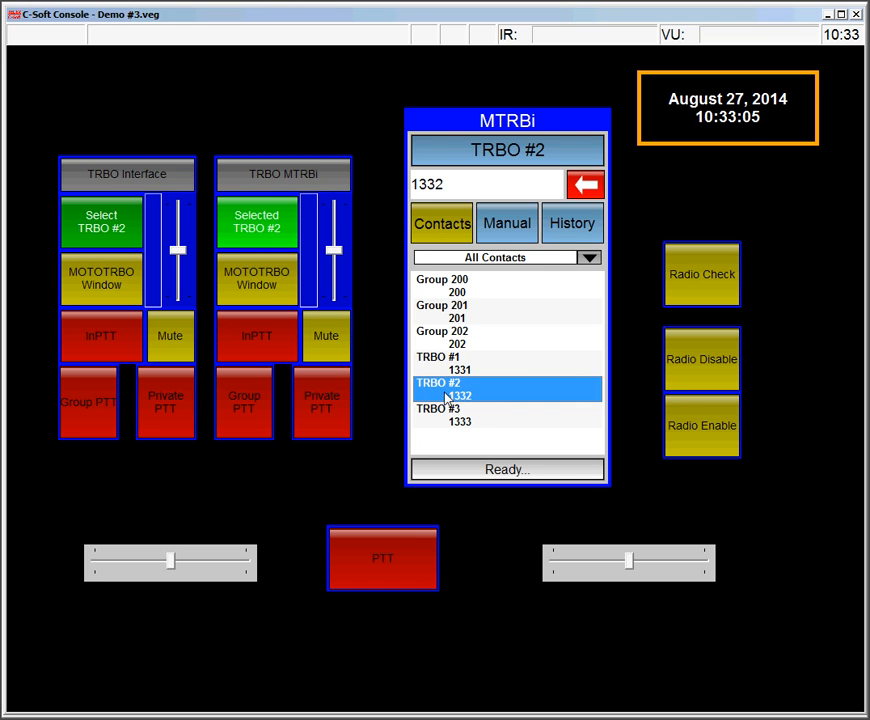
pyautogui.click(319, 425)
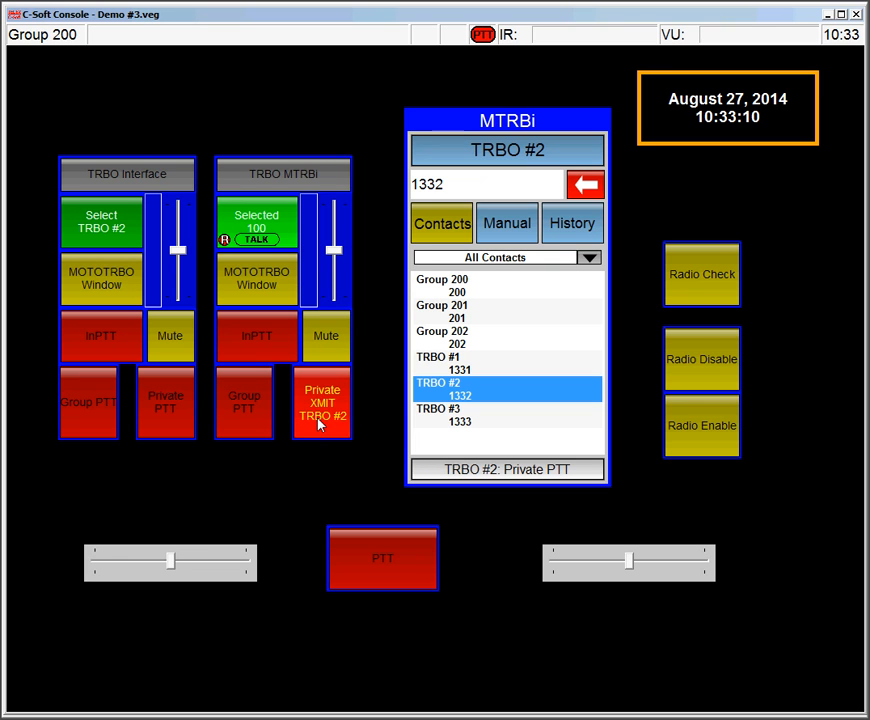
pyautogui.click(320, 422)
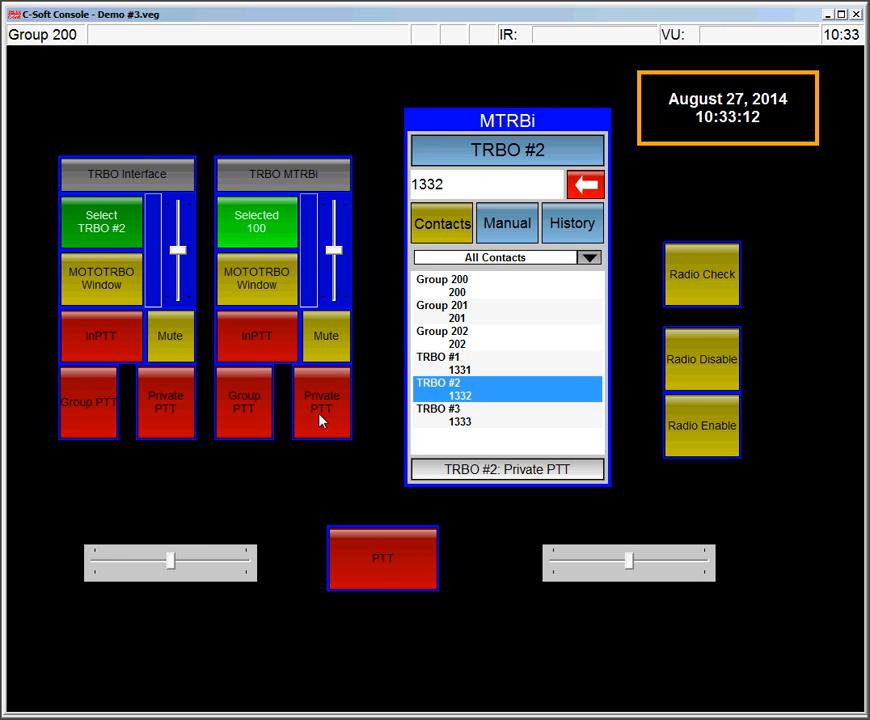